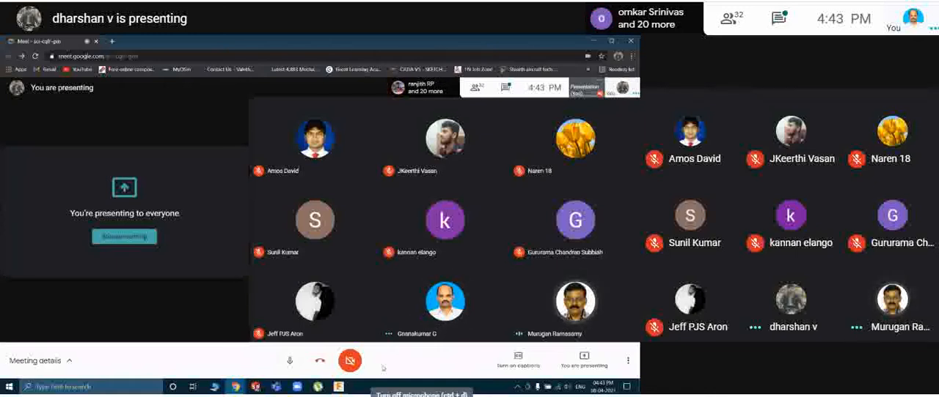
Switch to Fusion 360 and collapse the Quick Setup window to clear the modeling canvas.
{"action": "key", "text": "ctrl+d"}
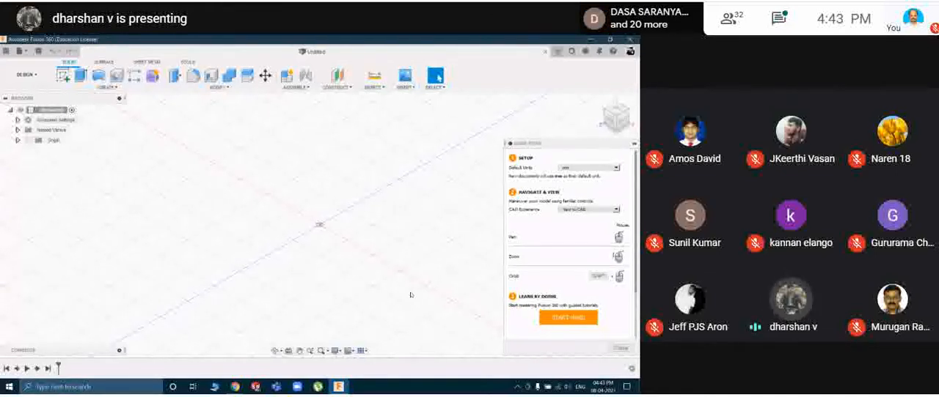
{"action": "left_click", "coordinate": [634, 145]}
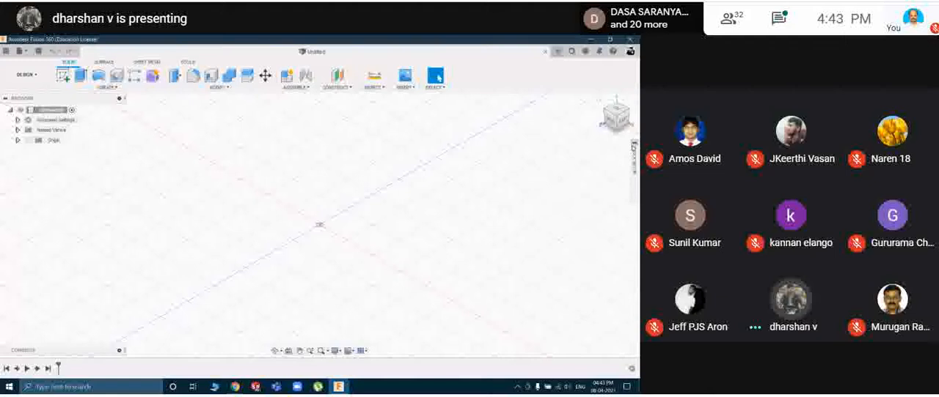
Switch to the Chrome meeting window and search Google for "fusion 360" in a new tab.
{"action": "left_click", "coordinate": [235, 387]}
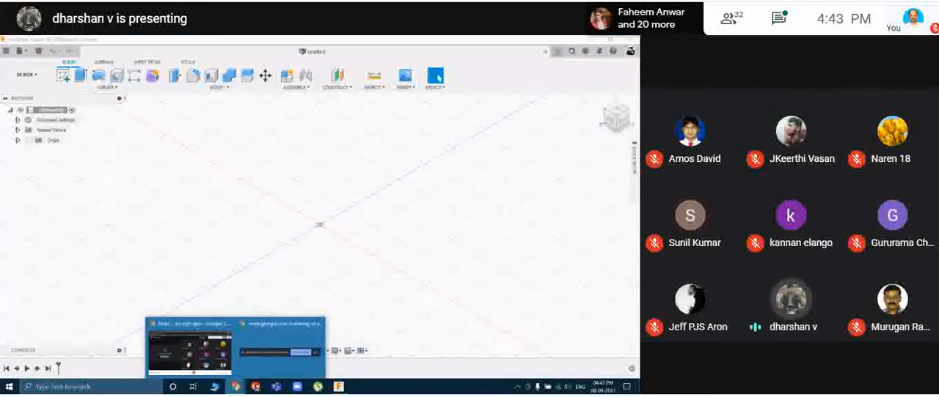
{"action": "left_click", "coordinate": [190, 349]}
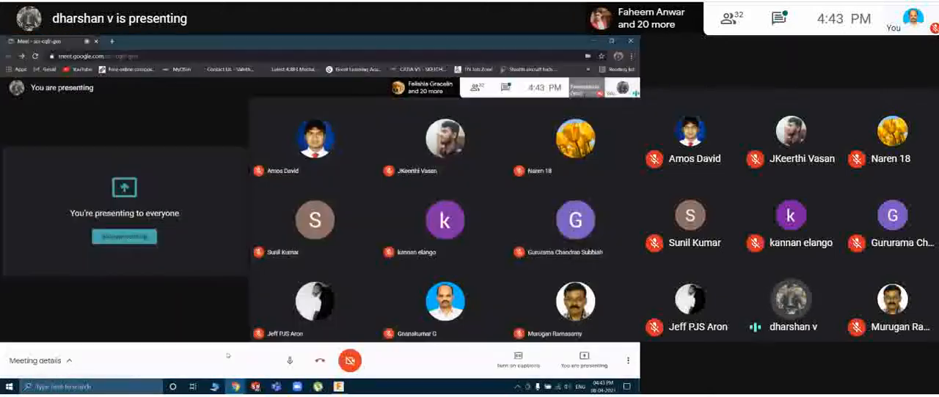
{"action": "left_click", "coordinate": [113, 41]}
{"action": "type", "text": "ww"}
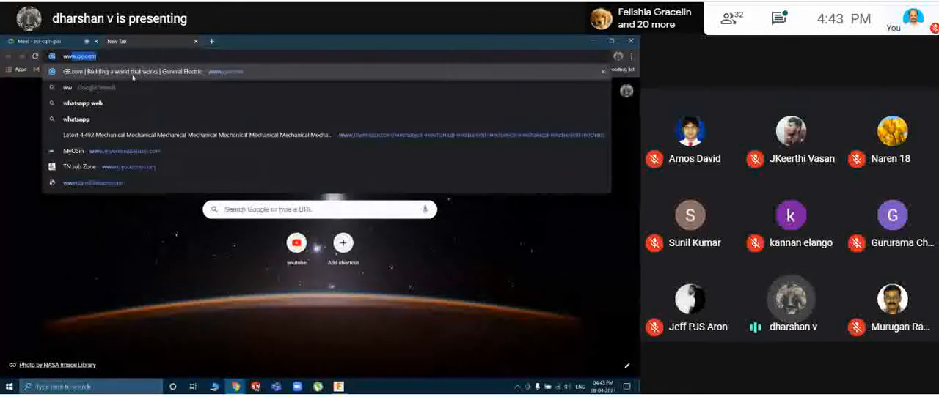
{"action": "type", "text": "w"}
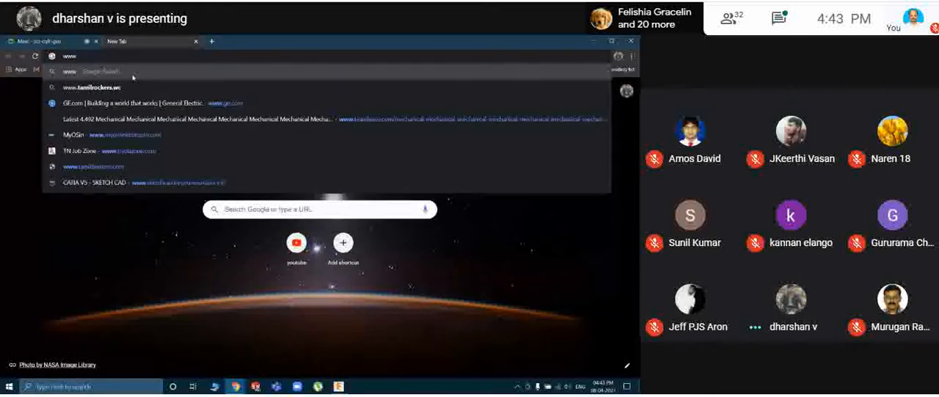
{"action": "key", "text": "BackSpace"}
{"action": "key", "text": "BackSpace"}
{"action": "key", "text": "BackSpace"}
{"action": "type", "text": "fusion"}
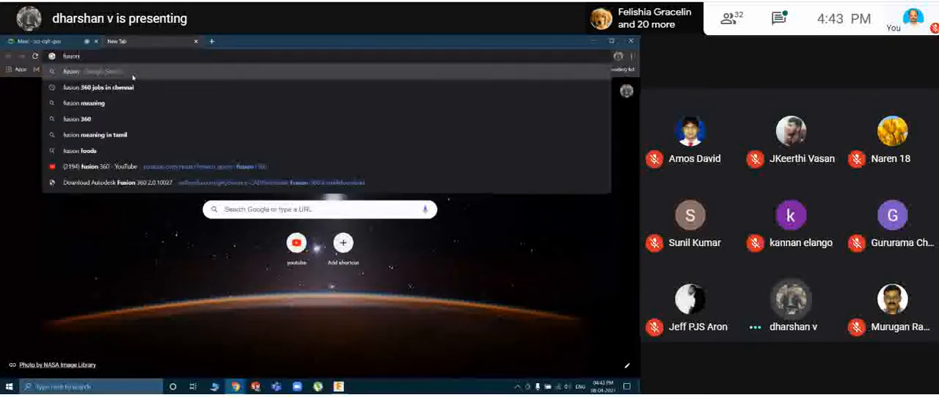
{"action": "type", "text": " 360"}
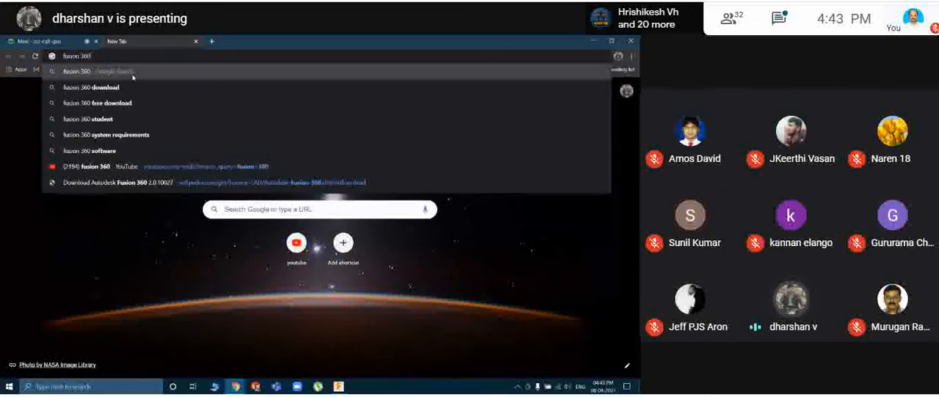
{"action": "left_click", "coordinate": [133, 73]}
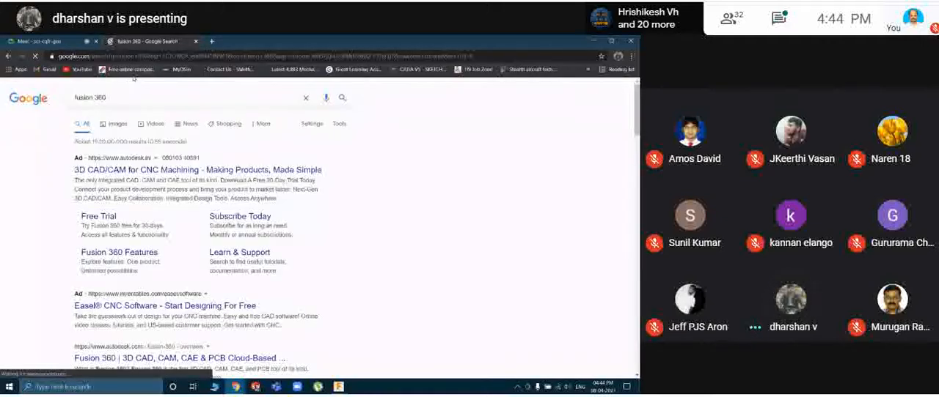
Look through the search results and refine the Google search to "fusion 360 educational".
{"action": "scroll", "coordinate": [171, 184], "scroll_direction": "down", "scroll_amount": 3}
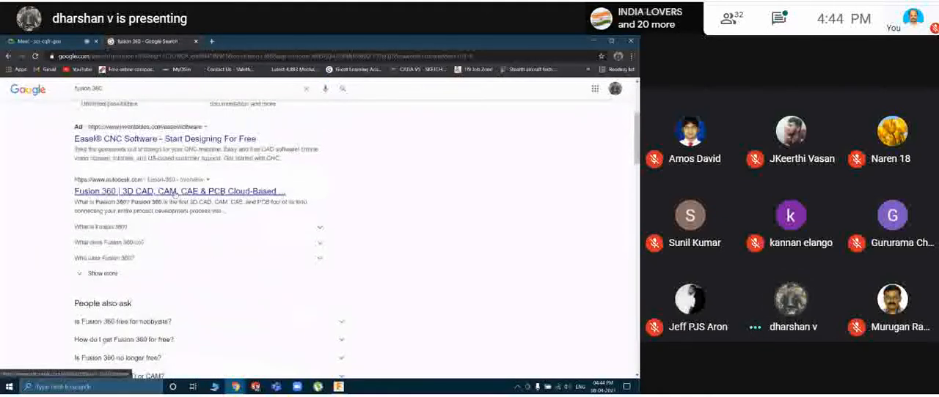
{"action": "scroll", "coordinate": [216, 180], "scroll_direction": "down", "scroll_amount": 1}
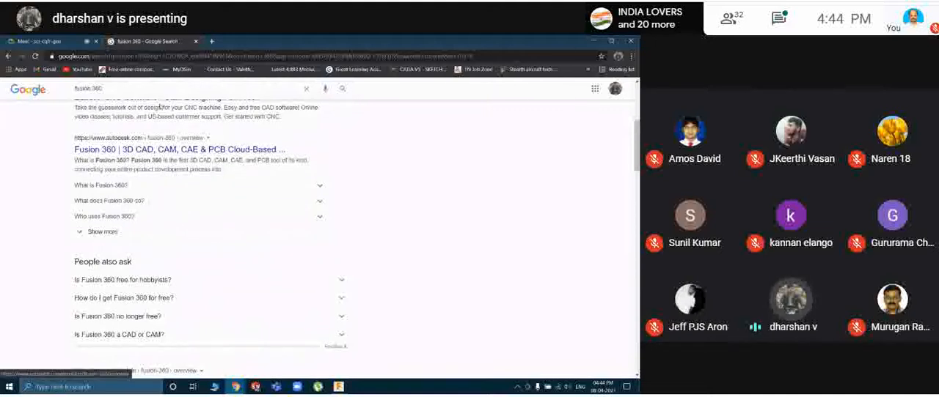
{"action": "left_click", "coordinate": [123, 88]}
{"action": "type", "text": "edu"}
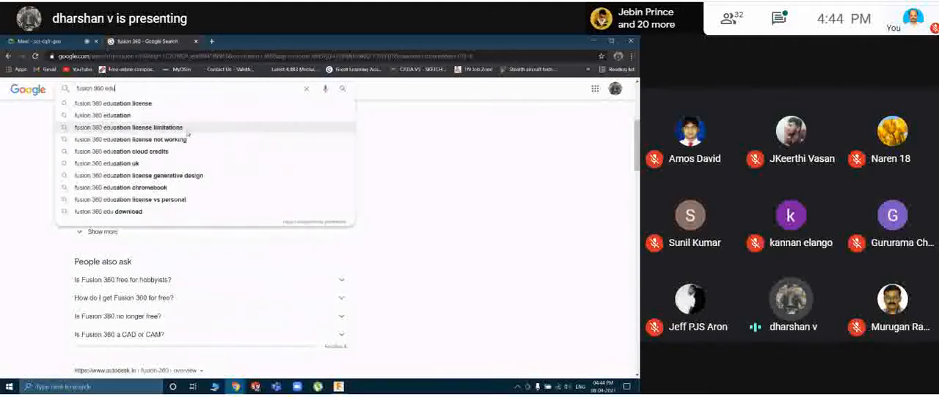
{"action": "type", "text": "cational"}
{"action": "key", "text": "Return"}
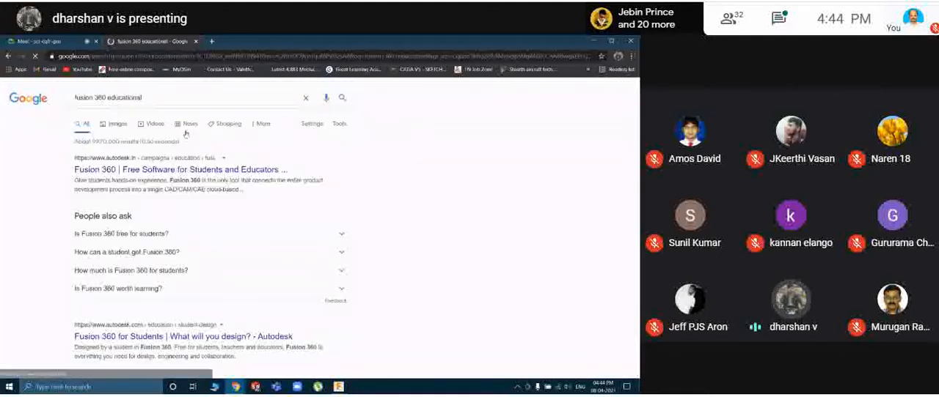
Open the Autodesk result "Fusion 360 | Free Software for Students and Educators" and examine its options for getting Fusion 360.
{"action": "left_click", "coordinate": [152, 169]}
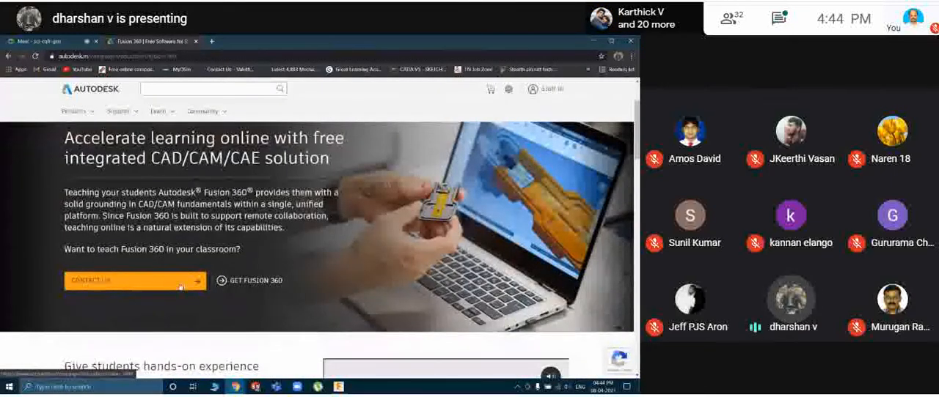
{"action": "scroll", "coordinate": [214, 286], "scroll_direction": "down", "scroll_amount": 2}
{"action": "scroll", "coordinate": [214, 286], "scroll_direction": "down", "scroll_amount": 2}
{"action": "scroll", "coordinate": [235, 308], "scroll_direction": "up", "scroll_amount": 5}
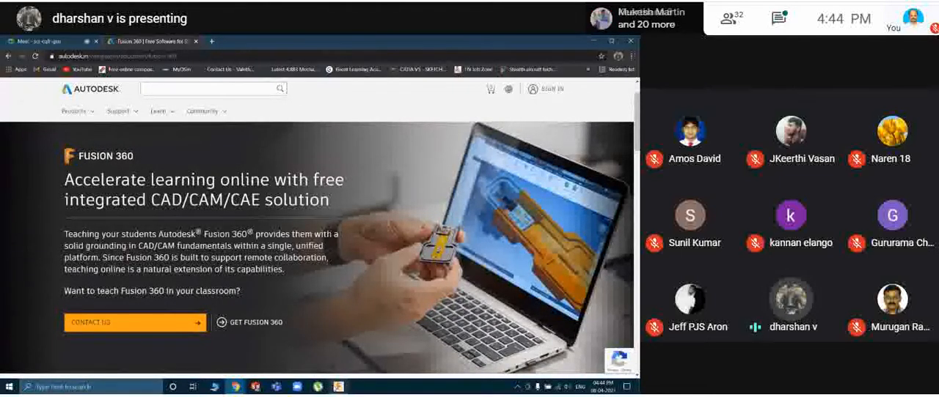
{"action": "left_click", "coordinate": [338, 387]}
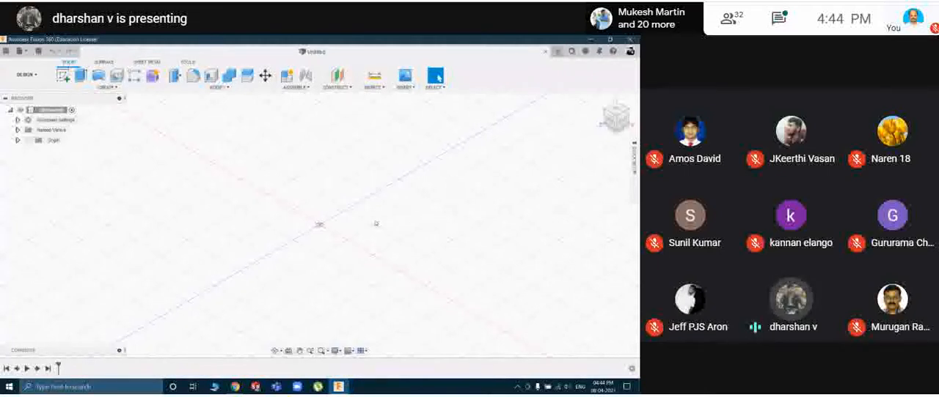
{"action": "left_click", "coordinate": [235, 387]}
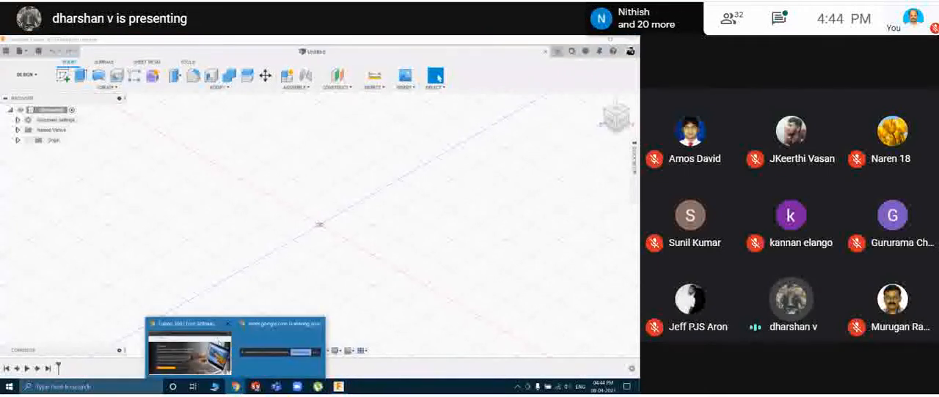
{"action": "left_click", "coordinate": [189, 352]}
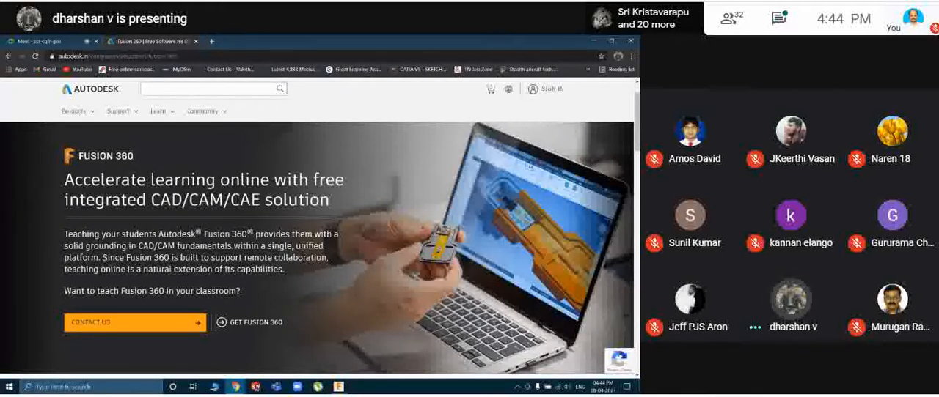
Return to Fusion 360, browse the saved designs in the current project, and hide the project data again.
{"action": "left_click", "coordinate": [338, 387]}
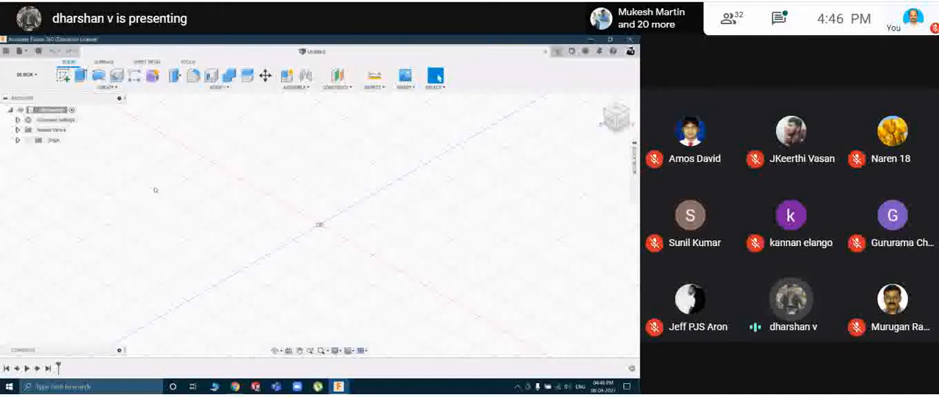
{"action": "left_click", "coordinate": [6, 52]}
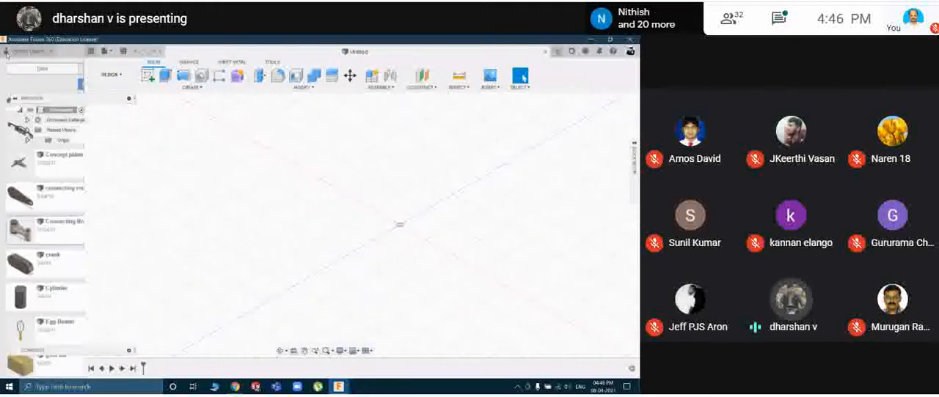
{"action": "scroll", "coordinate": [163, 193], "scroll_direction": "up", "scroll_amount": 1}
{"action": "scroll", "coordinate": [162, 192], "scroll_direction": "up", "scroll_amount": 5}
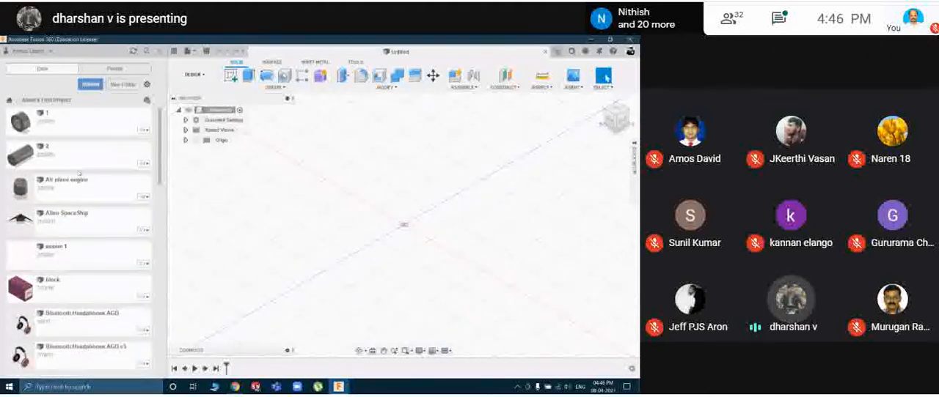
{"action": "scroll", "coordinate": [88, 177], "scroll_direction": "down", "scroll_amount": 2}
{"action": "scroll", "coordinate": [68, 167], "scroll_direction": "up", "scroll_amount": 1}
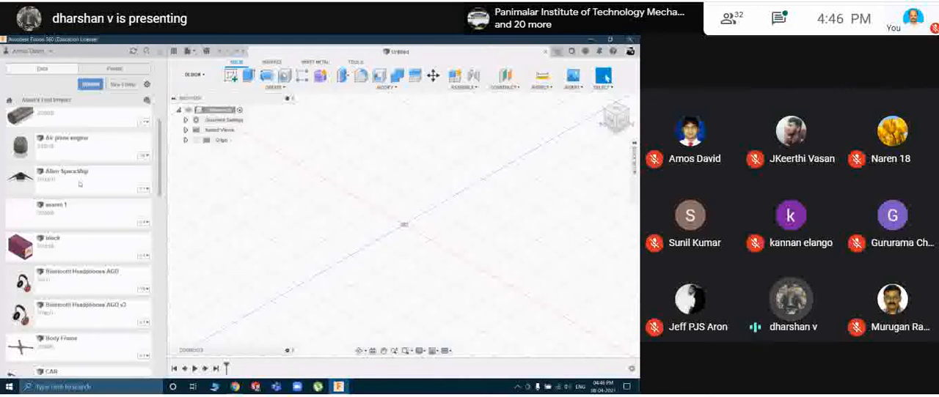
{"action": "scroll", "coordinate": [79, 192], "scroll_direction": "down", "scroll_amount": 5}
{"action": "scroll", "coordinate": [80, 192], "scroll_direction": "down", "scroll_amount": 15}
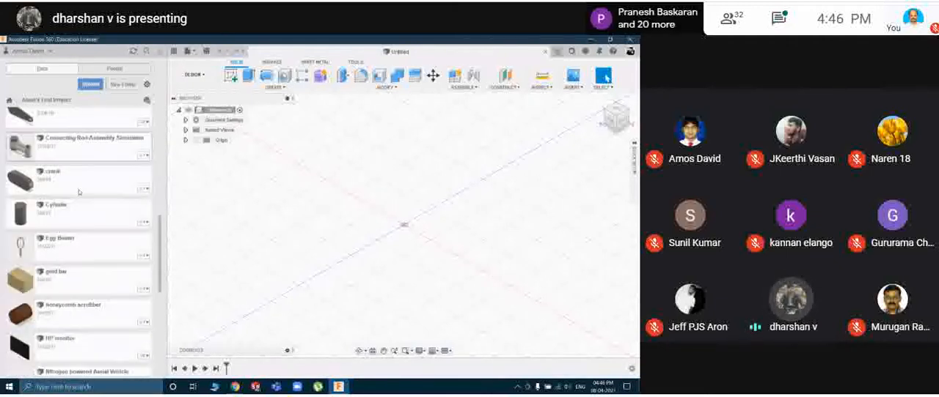
{"action": "scroll", "coordinate": [76, 227], "scroll_direction": "up", "scroll_amount": 15}
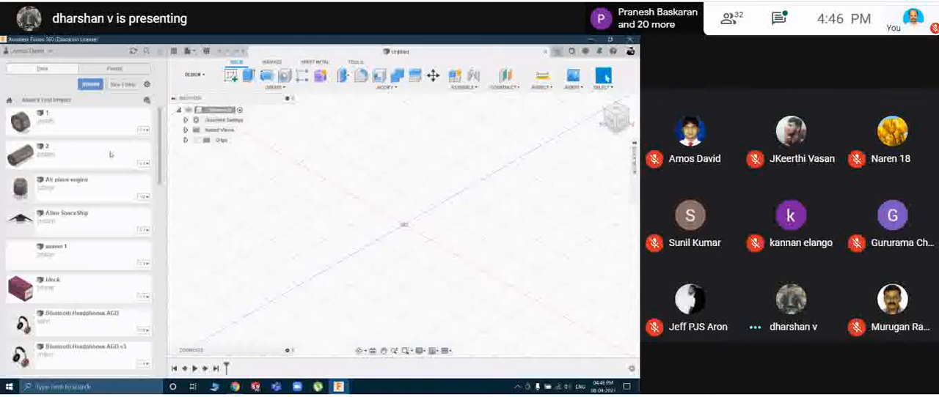
{"action": "left_click", "coordinate": [159, 54]}
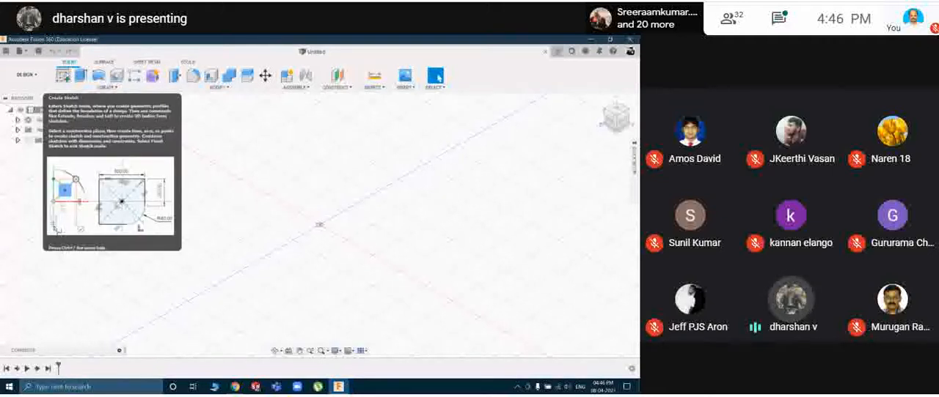
Create a sketch on the vertical XY plane with an 80 by 50 mm two-point rectangle starting at the origin, and finish the sketch.
{"action": "left_click", "coordinate": [63, 76]}
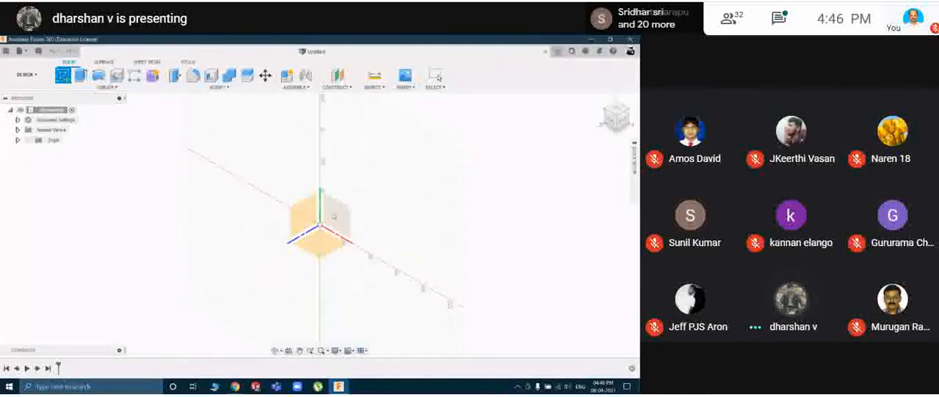
{"action": "left_click", "coordinate": [331, 223]}
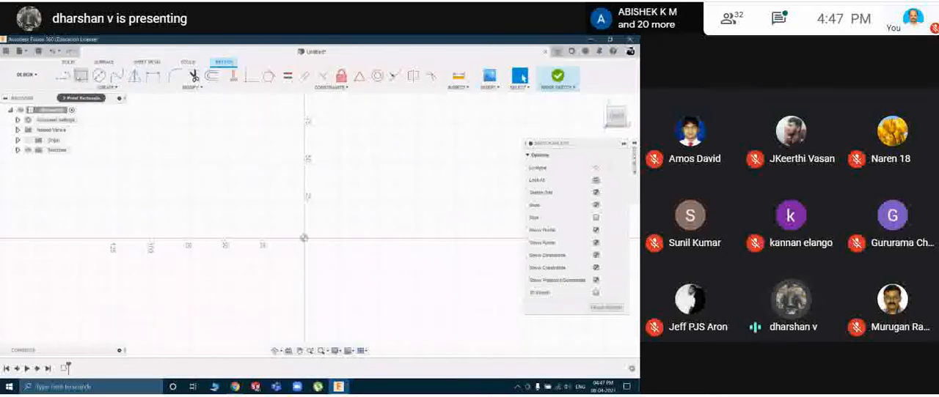
{"action": "left_click", "coordinate": [81, 76]}
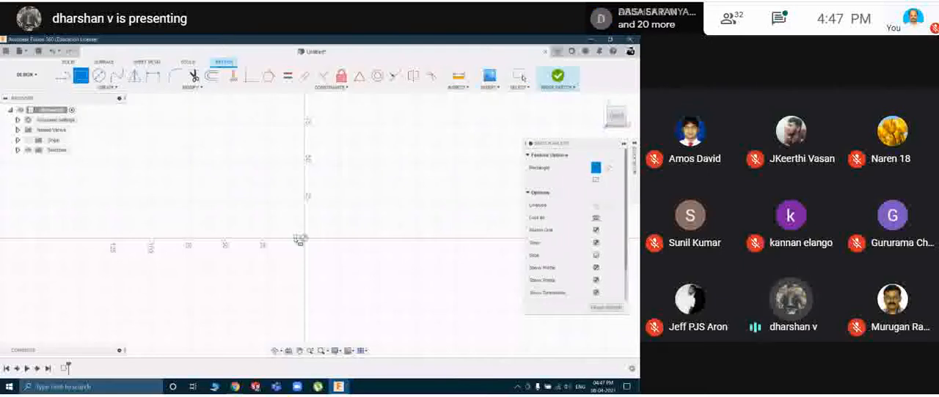
{"action": "left_click", "coordinate": [304, 239]}
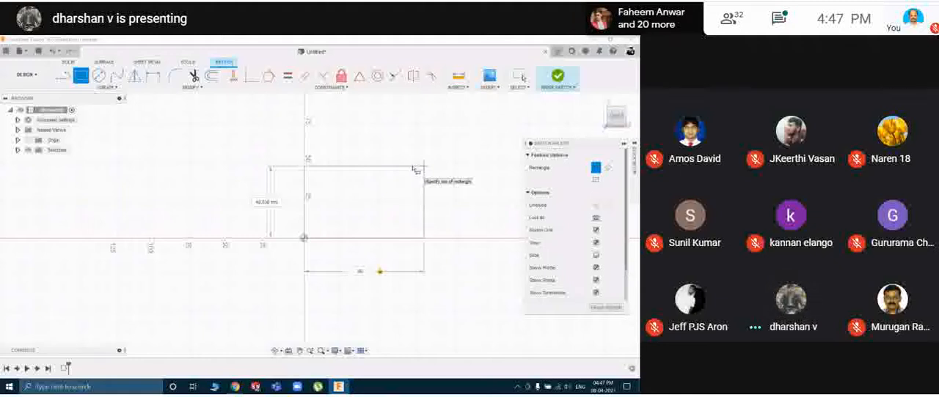
{"action": "type", "text": "80"}
{"action": "key", "text": "Tab"}
{"action": "type", "text": "50"}
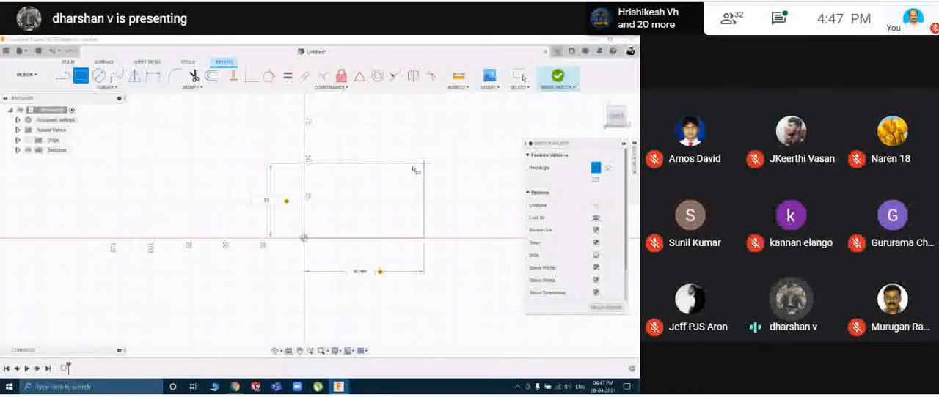
{"action": "key", "text": "Return"}
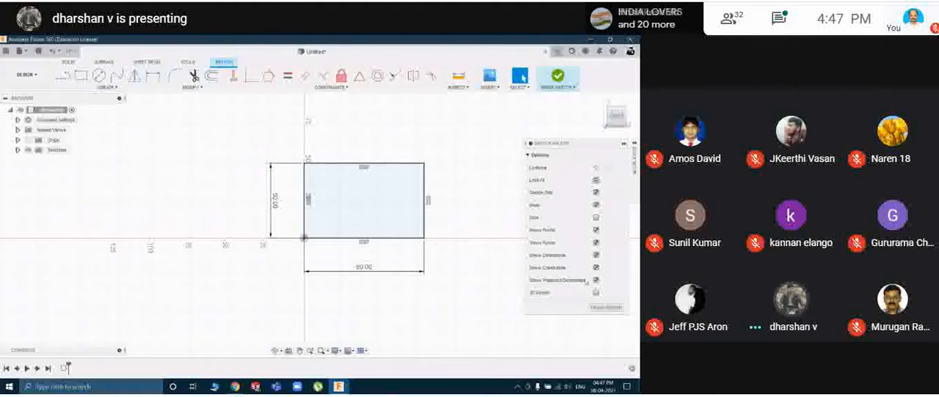
{"action": "left_click", "coordinate": [602, 308]}
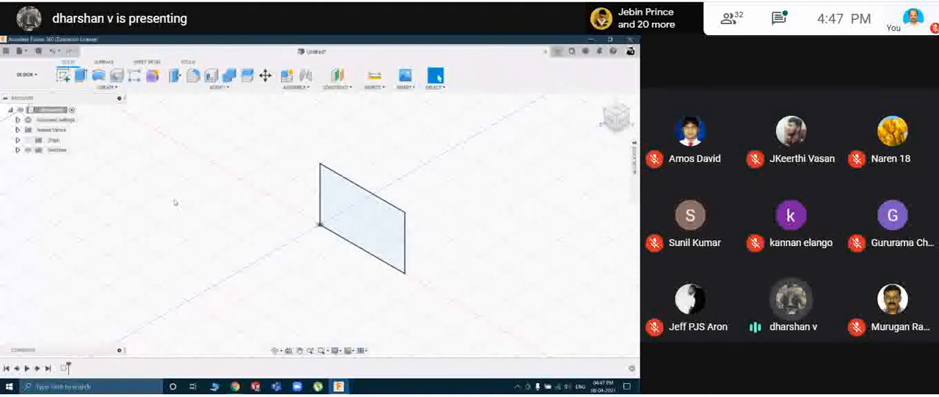
Start an extrusion of the rectangle profile with a distance of 20 mm and a symmetric direction.
{"action": "left_click", "coordinate": [81, 75]}
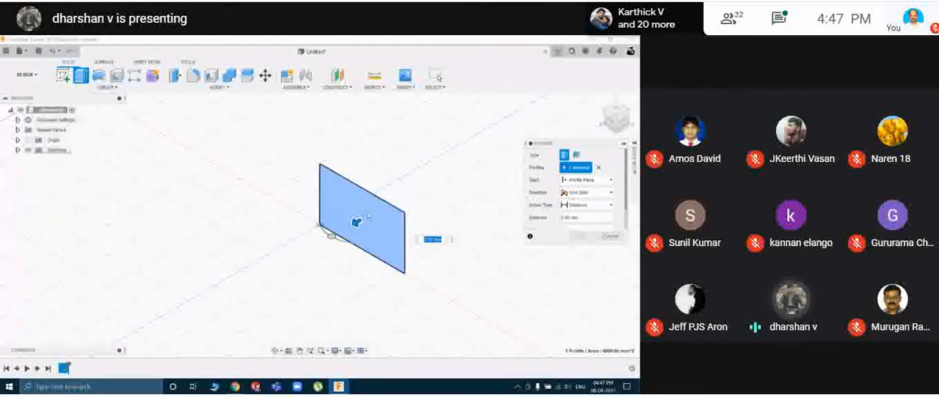
{"action": "left_click_drag", "start_coordinate": [356, 219], "coordinate": [335, 235]}
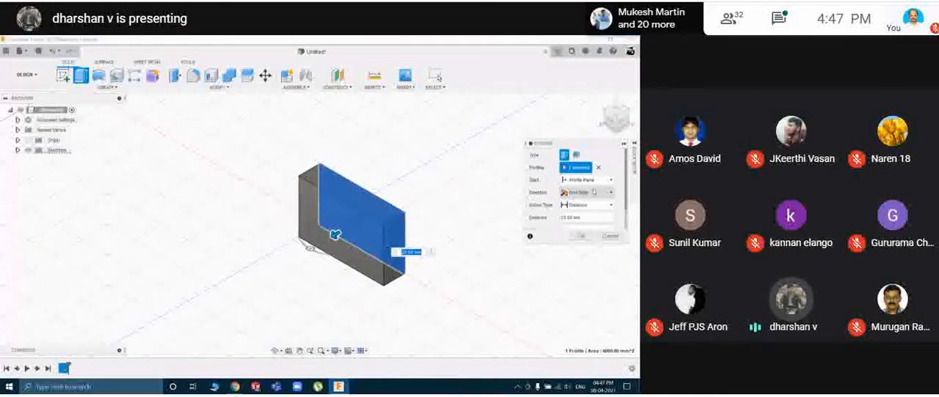
{"action": "left_click", "coordinate": [593, 192]}
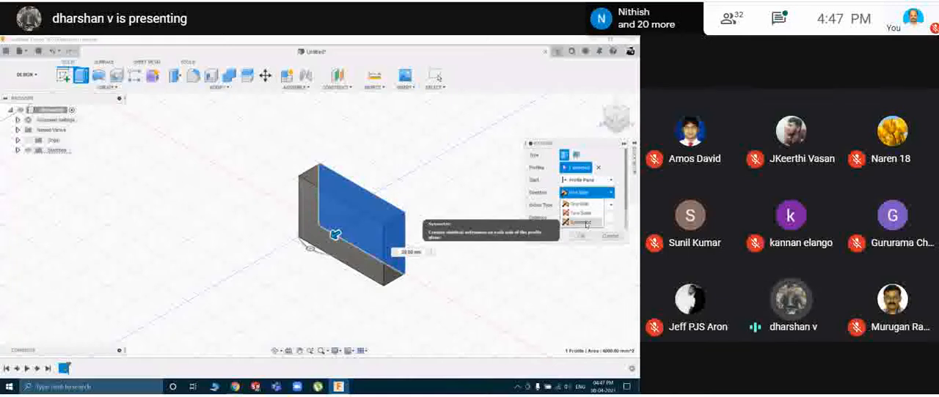
{"action": "left_click", "coordinate": [586, 223]}
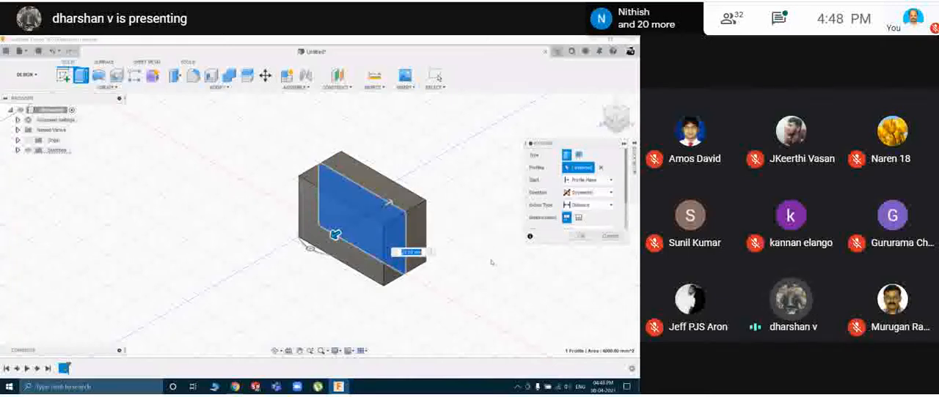
{"action": "scroll", "coordinate": [586, 205], "scroll_direction": "down", "scroll_amount": 2}
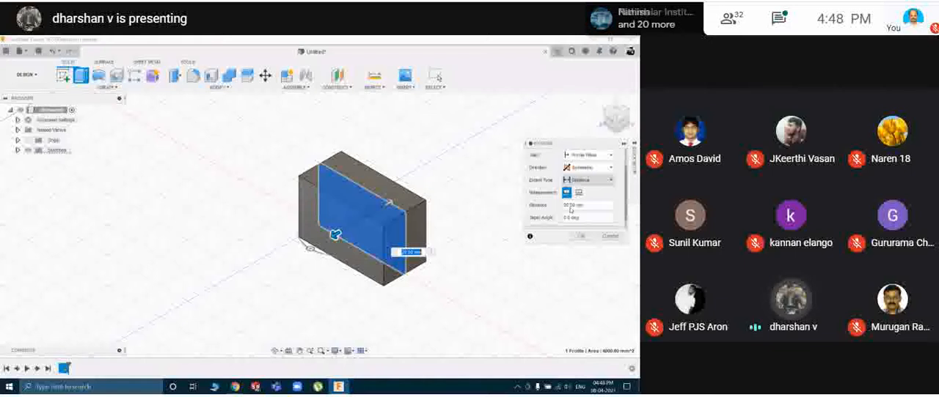
{"action": "scroll", "coordinate": [592, 198], "scroll_direction": "down", "scroll_amount": 1}
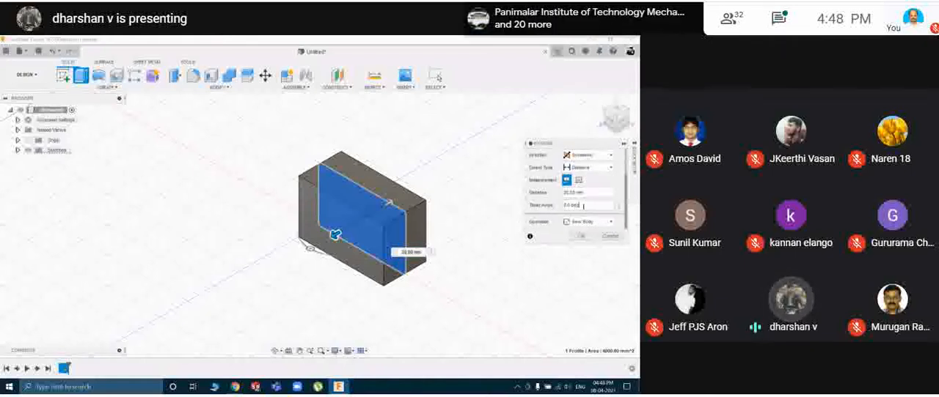
Give the symmetric extrusion a 20-degree taper and a distance of about 30 mm, and undo the completed extrusion.
{"action": "left_click", "coordinate": [570, 205]}
{"action": "type", "text": "15"}
{"action": "left_click_drag", "start_coordinate": [571, 206], "coordinate": [559, 207]}
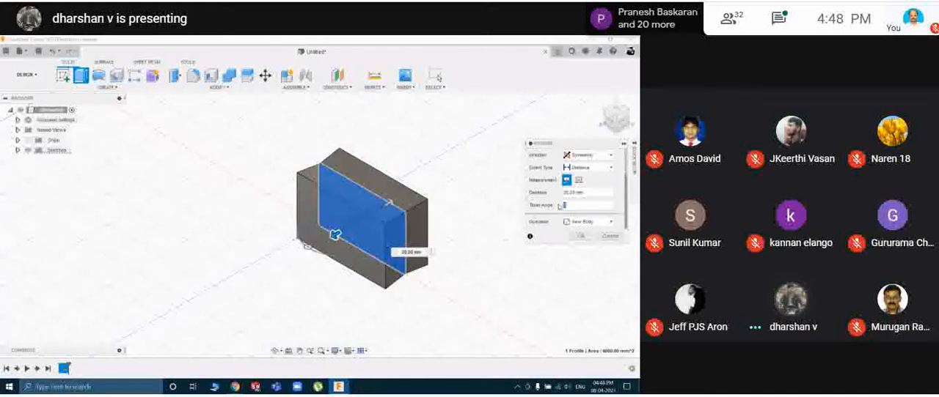
{"action": "type", "text": "20"}
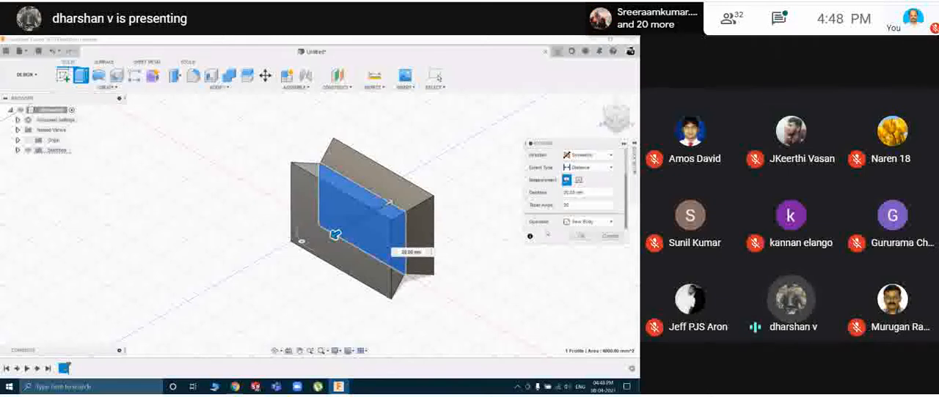
{"action": "mouse_move", "coordinate": [335, 235]}
{"action": "left_mouse_down"}
{"action": "mouse_move", "coordinate": [293, 262]}
{"action": "mouse_move", "coordinate": [278, 257]}
{"action": "mouse_move", "coordinate": [325, 241]}
{"action": "left_mouse_up"}
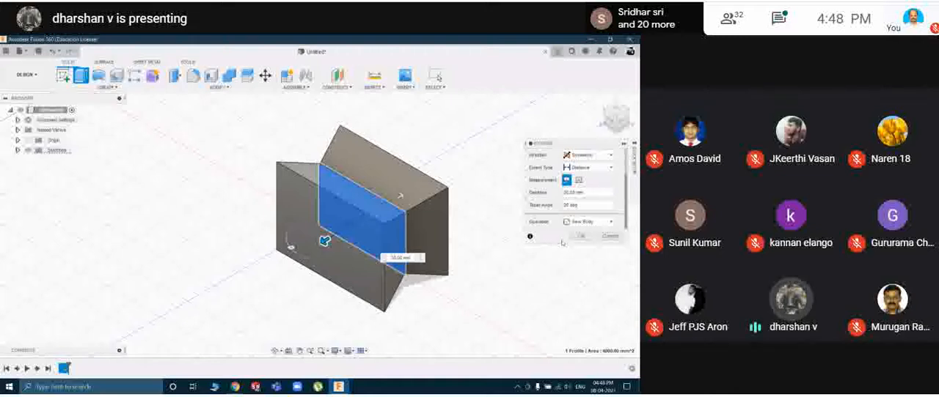
{"action": "left_click", "coordinate": [575, 237]}
{"action": "mouse_move", "coordinate": [511, 228]}
{"action": "middle_mouse_down", "text": "shift"}
{"action": "mouse_move", "coordinate": [522, 222]}
{"action": "mouse_move", "coordinate": [511, 191]}
{"action": "mouse_move", "coordinate": [500, 204]}
{"action": "mouse_move", "coordinate": [515, 214]}
{"action": "mouse_move", "coordinate": [511, 232]}
{"action": "middle_mouse_up", "text": "shift"}
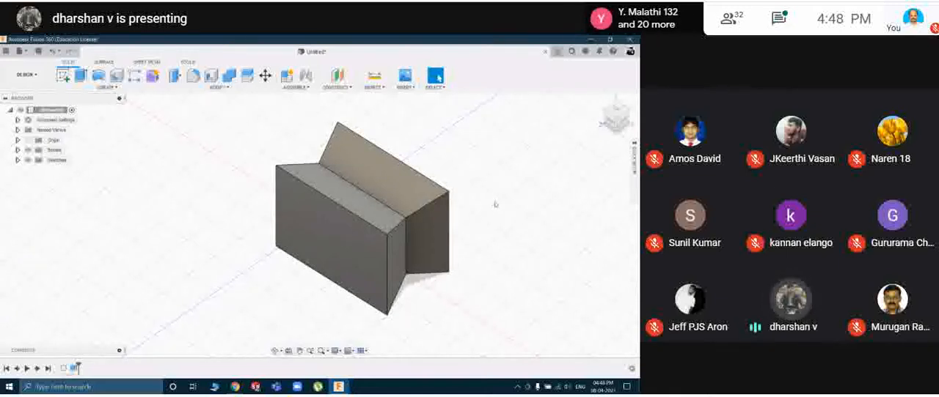
{"action": "key", "text": "ctrl+z"}
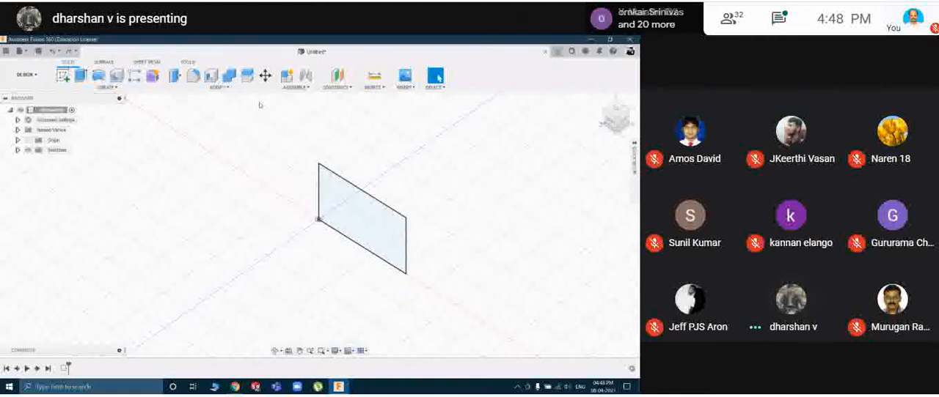
In a new design, sketch a circle about 20 mm in diameter on the vertical XY plane, centred about 65 mm from the origin along X.
{"action": "key", "text": "ctrl+n"}
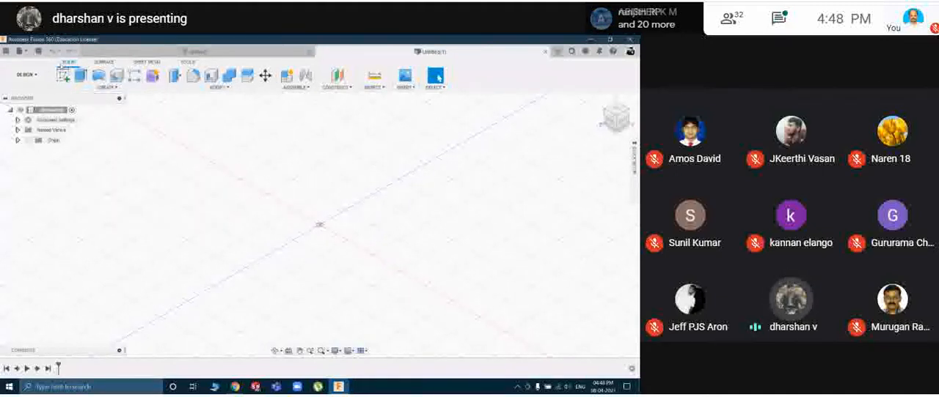
{"action": "left_click", "coordinate": [63, 75]}
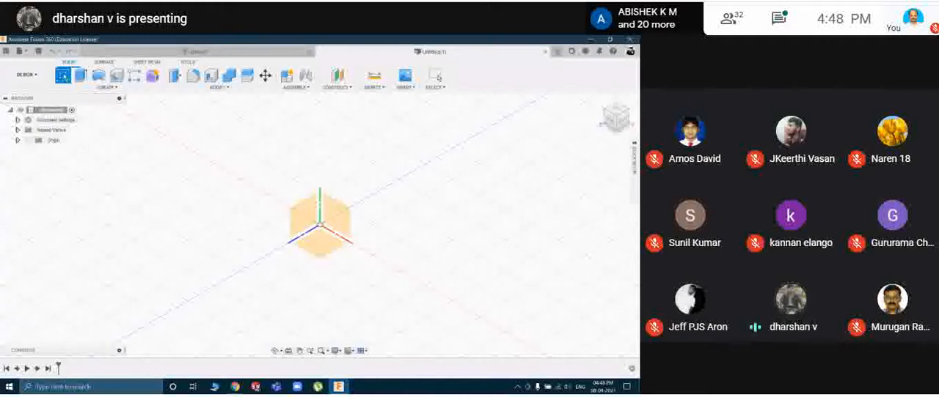
{"action": "left_click", "coordinate": [334, 217]}
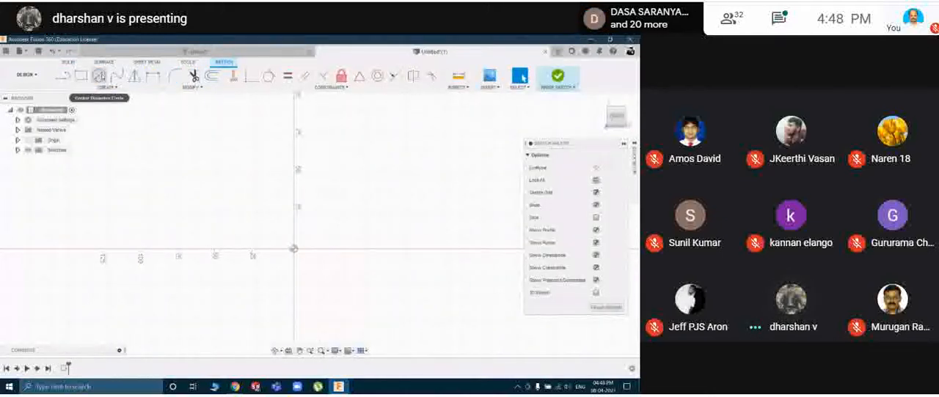
{"action": "left_click", "coordinate": [98, 76]}
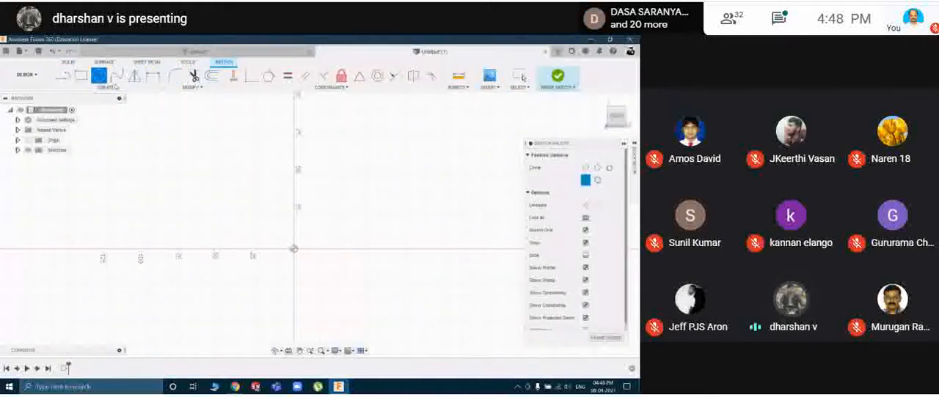
{"action": "left_click", "coordinate": [390, 249]}
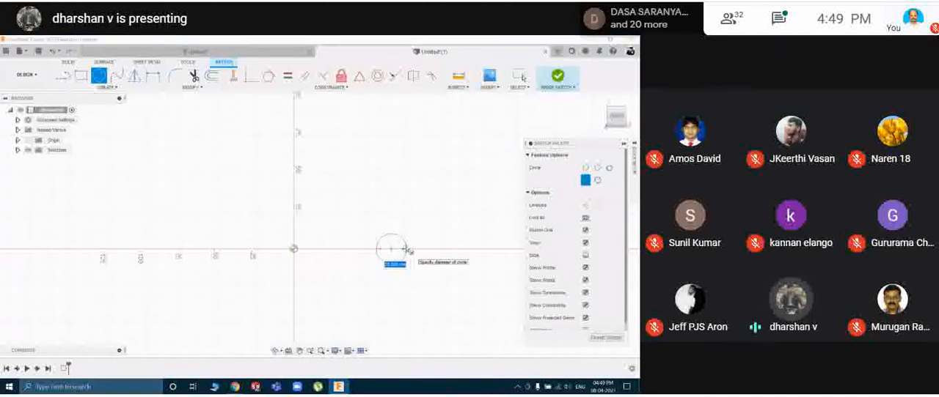
{"action": "left_click", "coordinate": [407, 251]}
Draw a vertical line about 50 mm long upward from the origin and select it.
{"action": "left_click", "coordinate": [64, 76]}
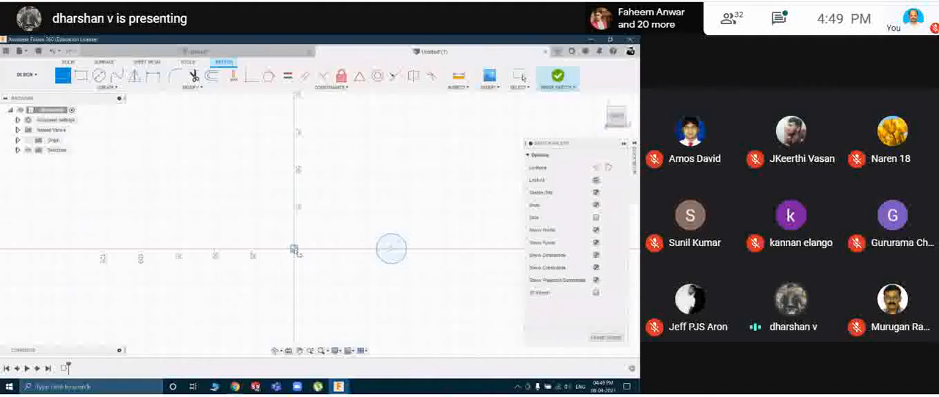
{"action": "left_click", "coordinate": [294, 251]}
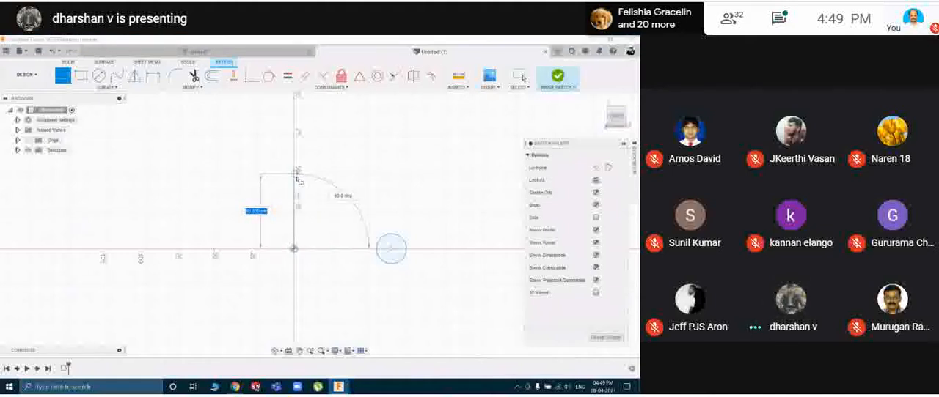
{"action": "left_click", "coordinate": [297, 173]}
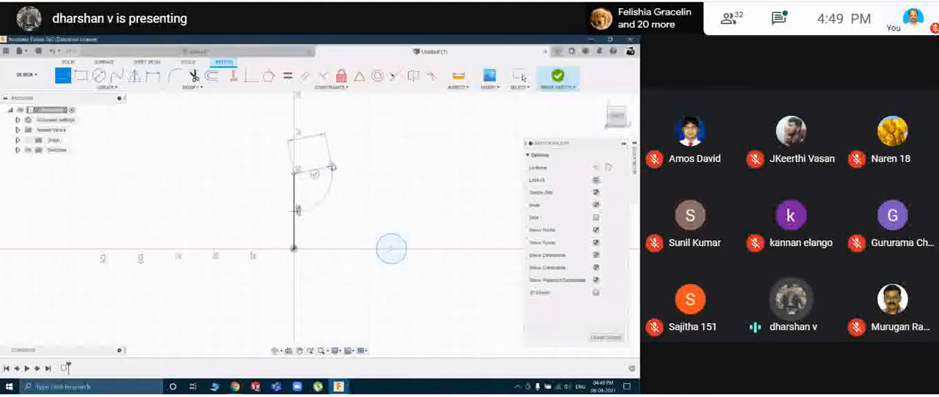
{"action": "key", "text": "Escape"}
{"action": "left_click", "coordinate": [294, 220]}
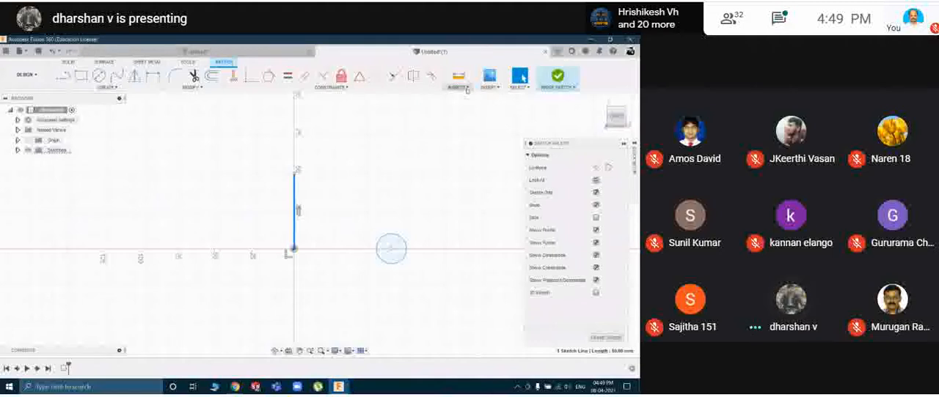
Look through the sketch commands for modifying, constraining, inspecting, inserting and creating geometry.
{"action": "left_click", "coordinate": [191, 88]}
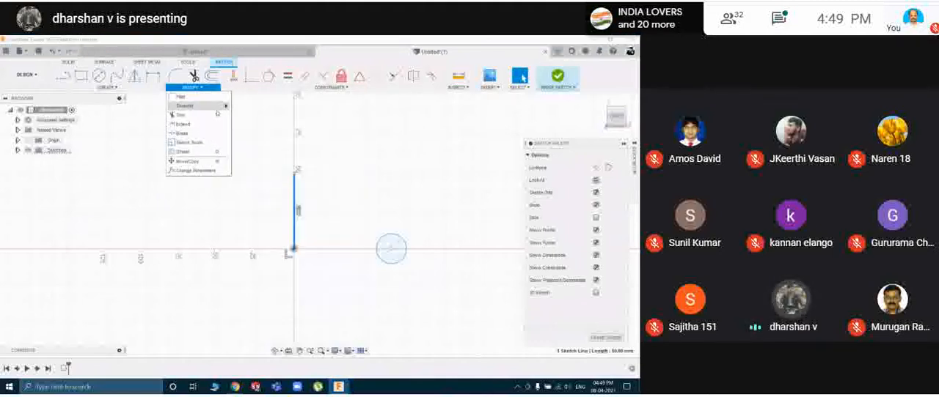
{"action": "left_click", "coordinate": [344, 92]}
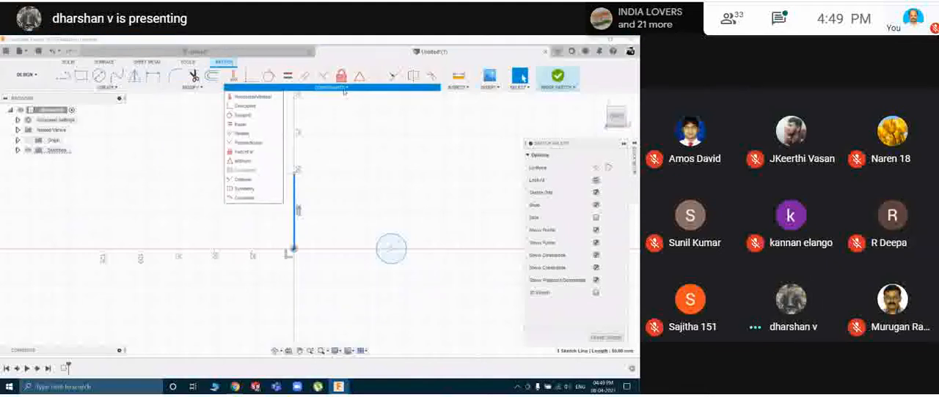
{"action": "left_click", "coordinate": [344, 92]}
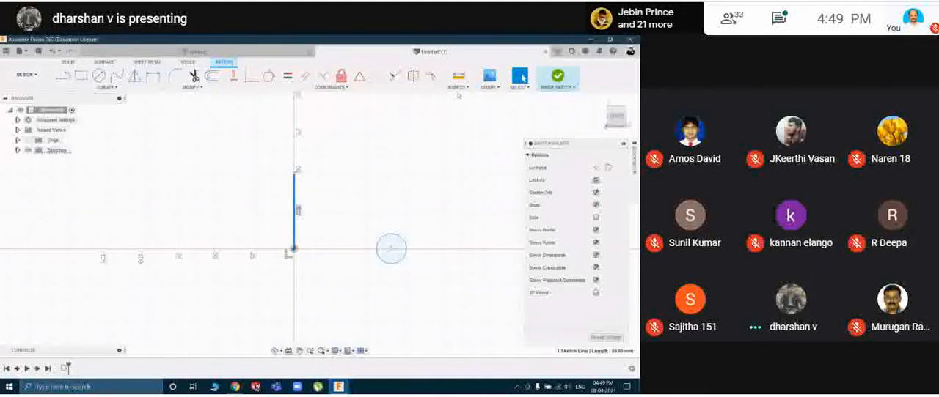
{"action": "left_click", "coordinate": [458, 87]}
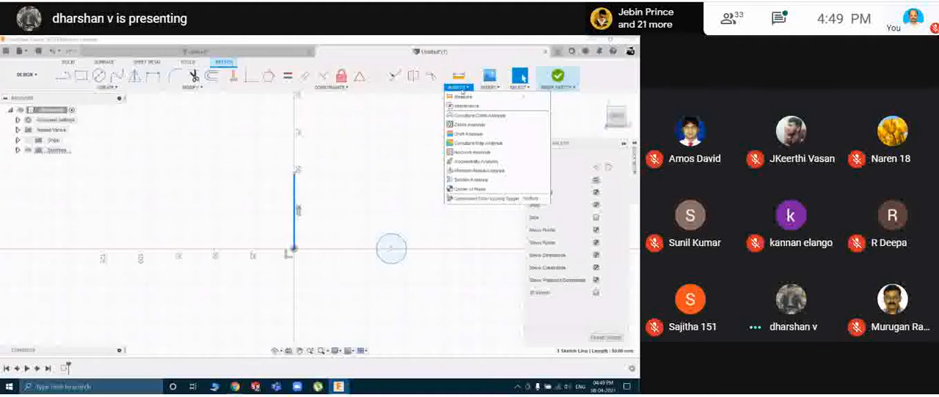
{"action": "left_click", "coordinate": [490, 87]}
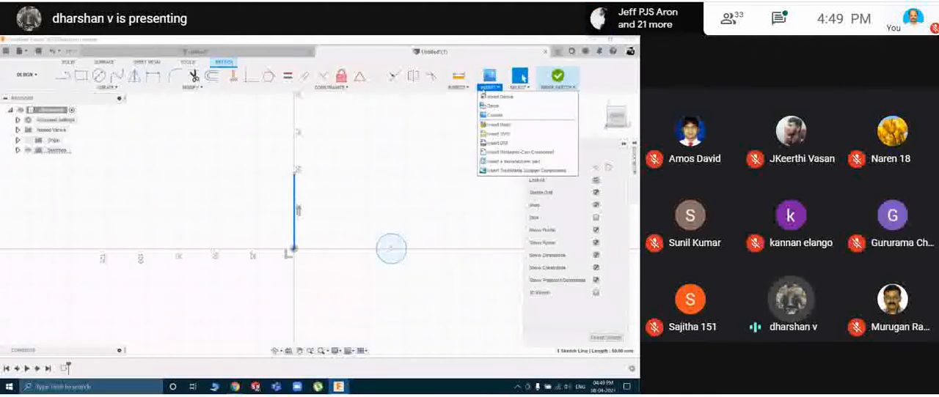
{"action": "left_click", "coordinate": [187, 87]}
{"action": "left_click", "coordinate": [134, 89]}
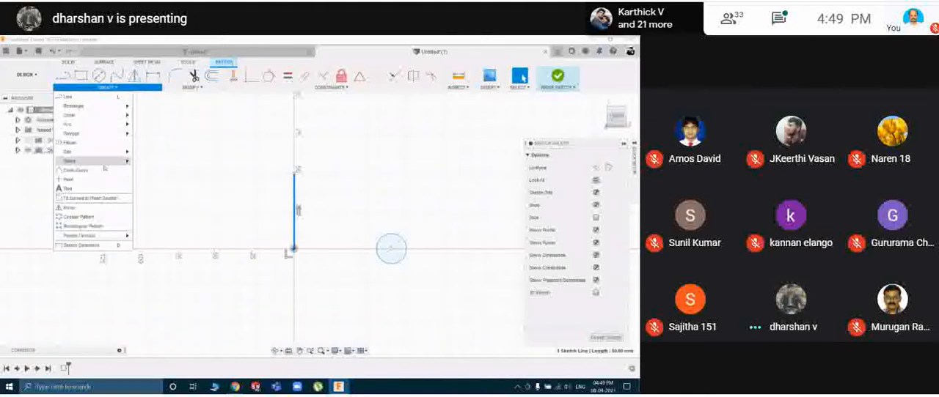
{"action": "mouse_move", "coordinate": [107, 235]}
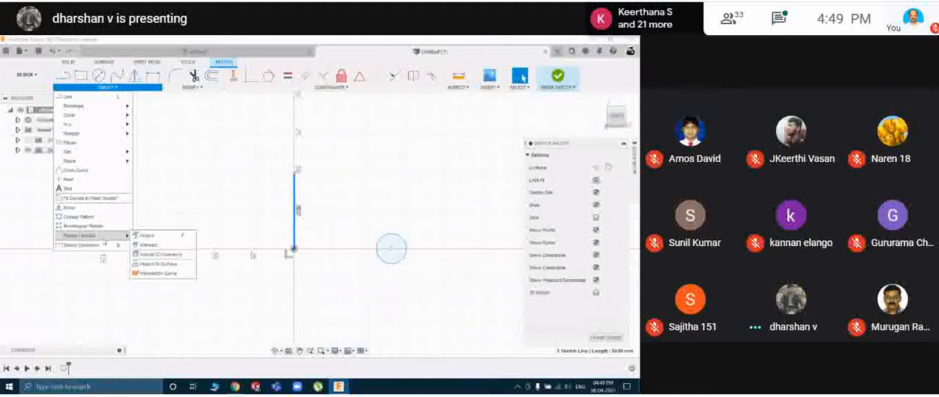
{"action": "left_click", "coordinate": [339, 154]}
Delete the vertical line at the origin and finish the sketch with only the circle.
{"action": "left_click", "coordinate": [295, 187]}
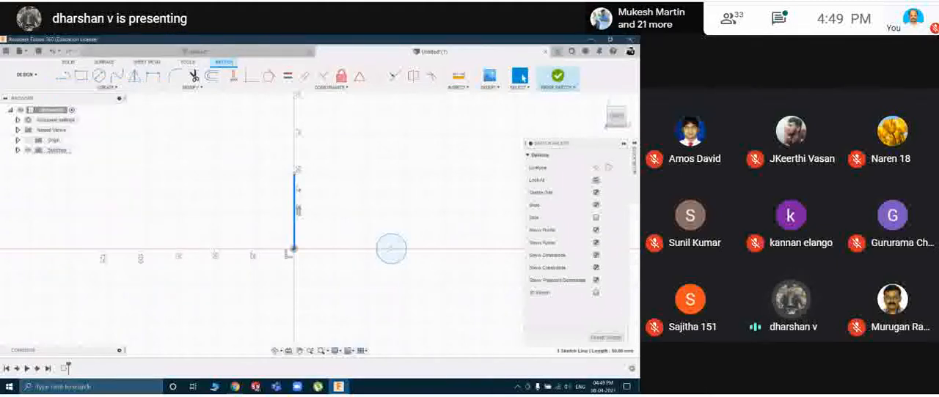
{"action": "key", "text": "Delete"}
{"action": "left_click", "coordinate": [558, 78]}
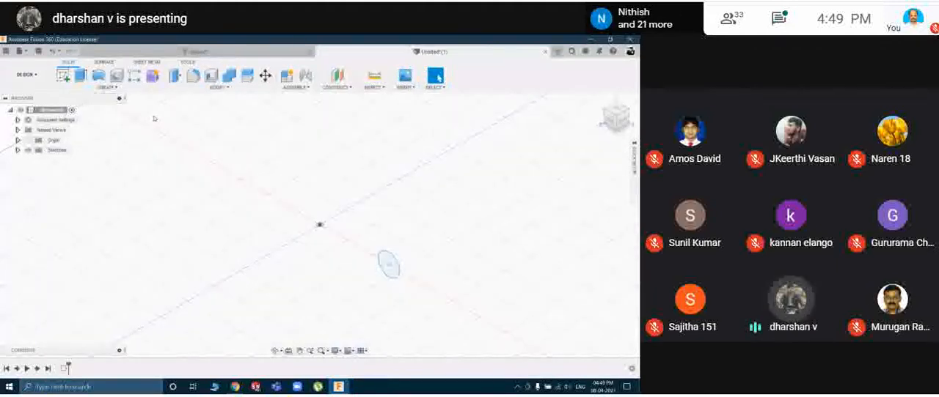
{"action": "left_click", "coordinate": [98, 74]}
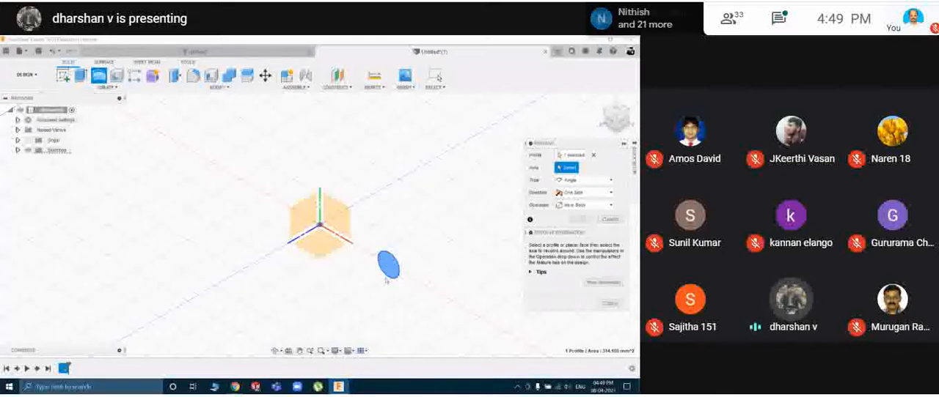
{"action": "left_click", "coordinate": [321, 204]}
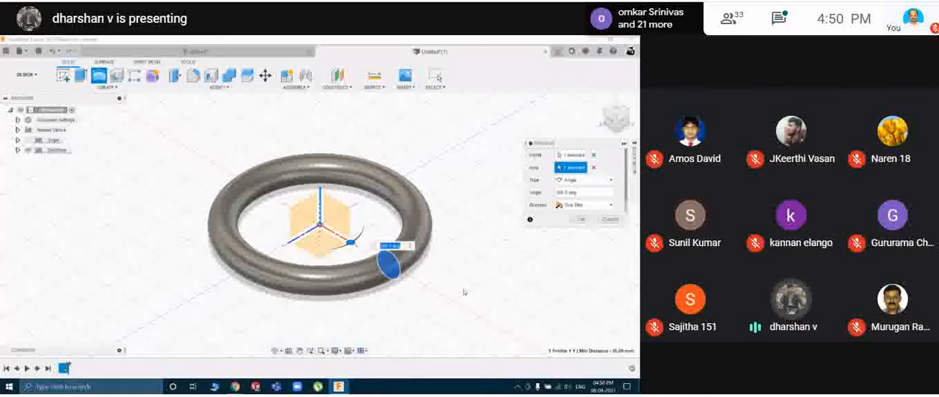
{"action": "key", "text": "Escape"}
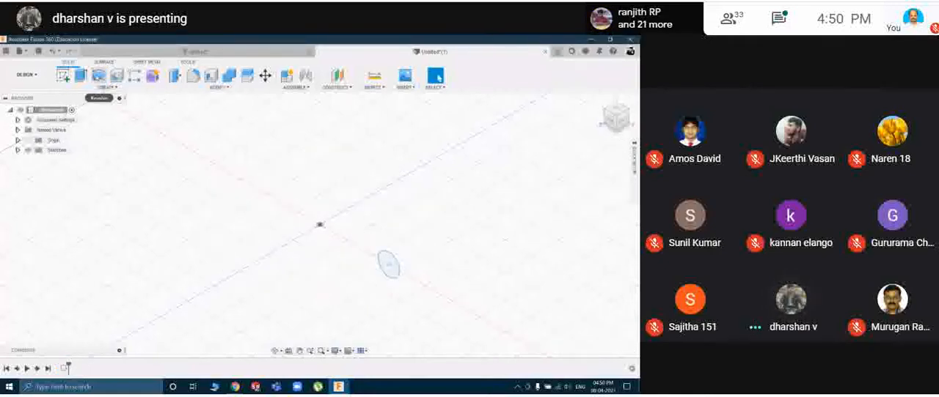
Revolve the circle profile about the vertical Y axis with the angle set to 180 degrees.
{"action": "left_click", "coordinate": [100, 76]}
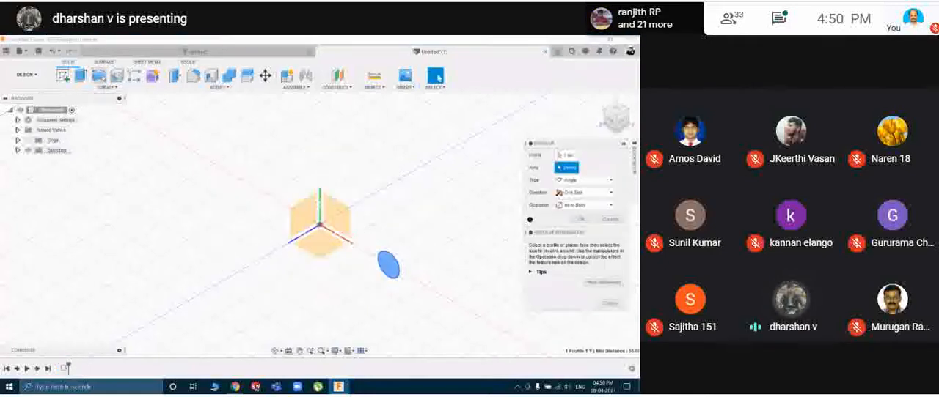
{"action": "left_click", "coordinate": [321, 198]}
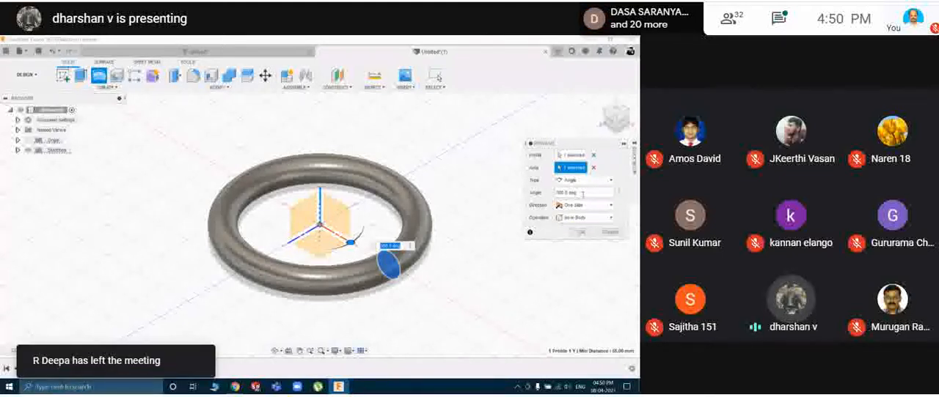
{"action": "left_click", "coordinate": [583, 194]}
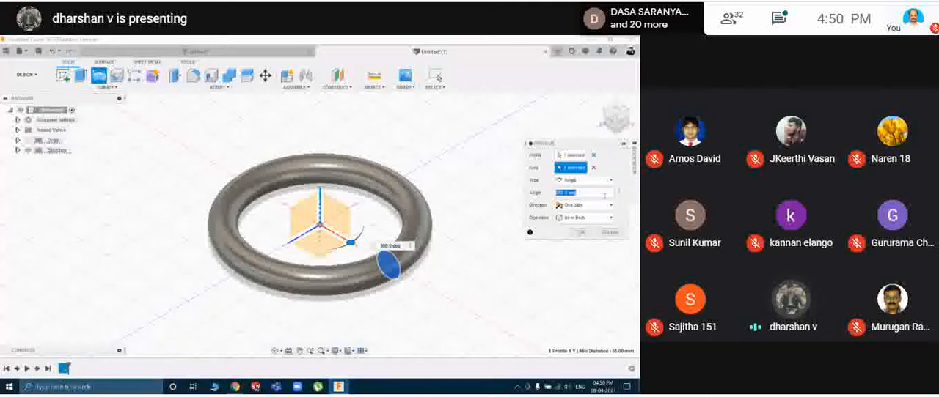
{"action": "type", "text": "180"}
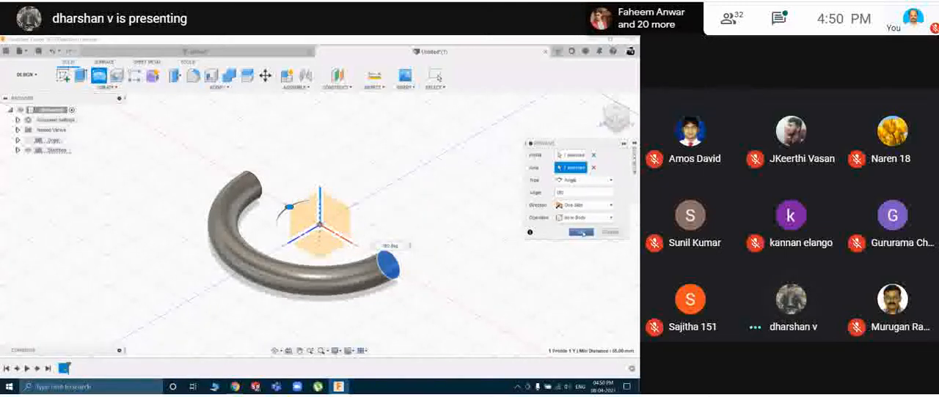
Try the two-sided direction for the revolve, switch it to Symmetric and create the ring as a new body.
{"action": "left_click", "coordinate": [584, 205]}
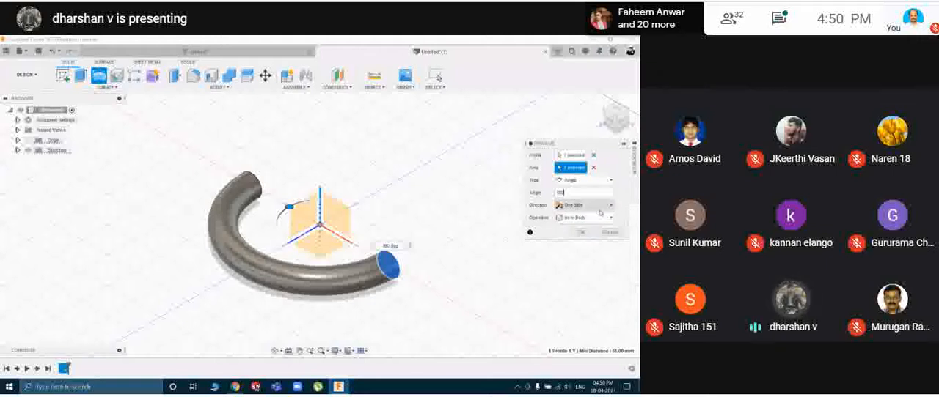
{"action": "left_click", "coordinate": [587, 227]}
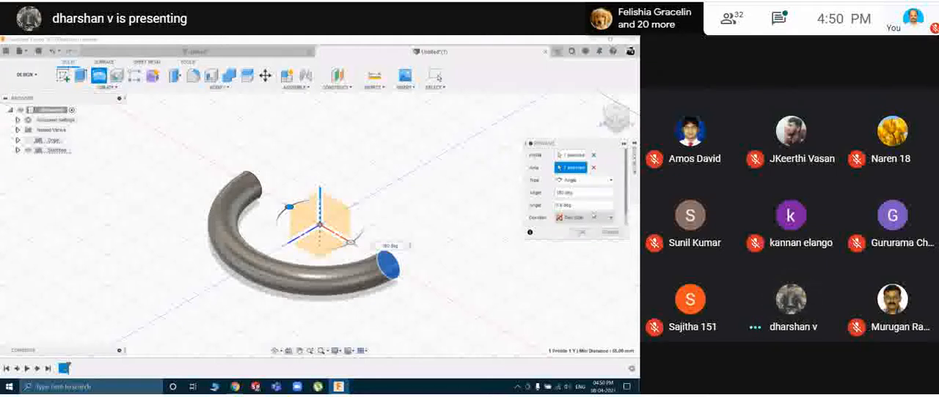
{"action": "left_click", "coordinate": [585, 218]}
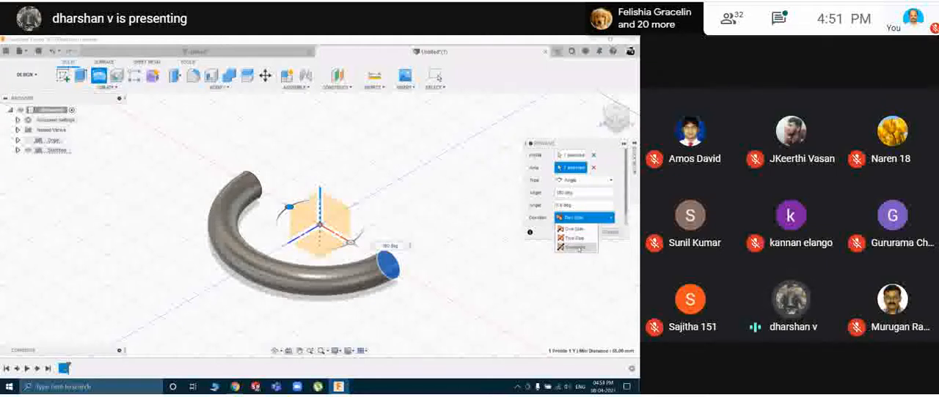
{"action": "left_click", "coordinate": [578, 247]}
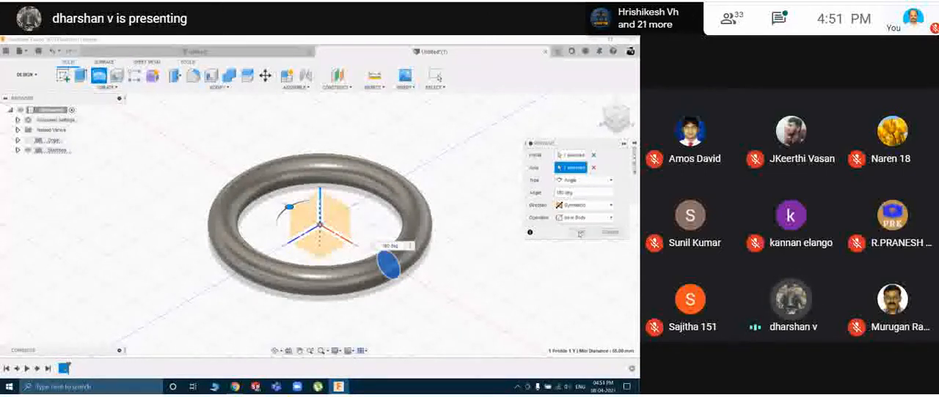
{"action": "left_click", "coordinate": [591, 233]}
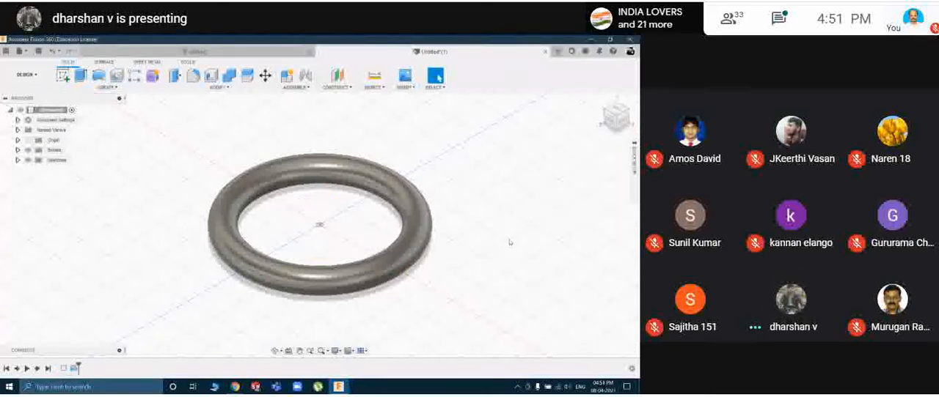
{"action": "left_click", "coordinate": [118, 87]}
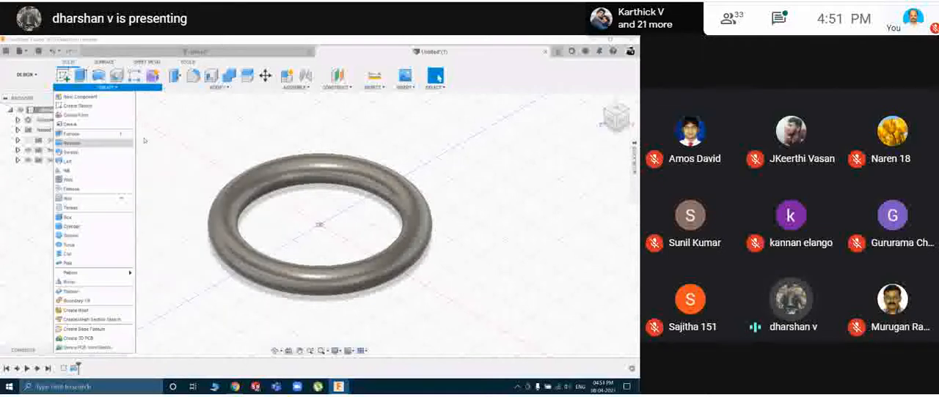
{"action": "left_click", "coordinate": [182, 127]}
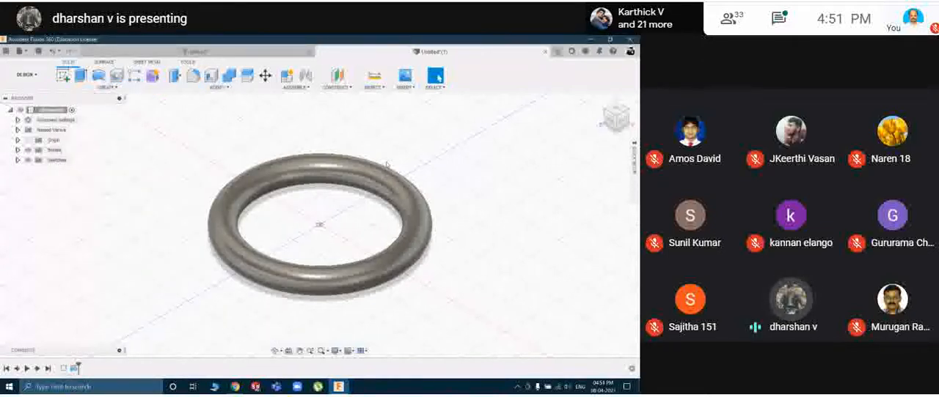
In a new design, sketch a 10 mm diameter circle centred on the origin on the vertical XY plane and finish the sketch.
{"action": "key", "text": "ctrl+n"}
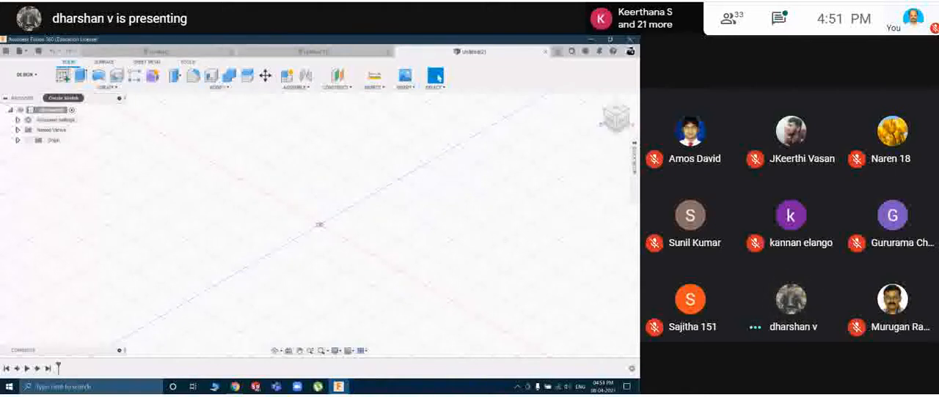
{"action": "left_click", "coordinate": [63, 75]}
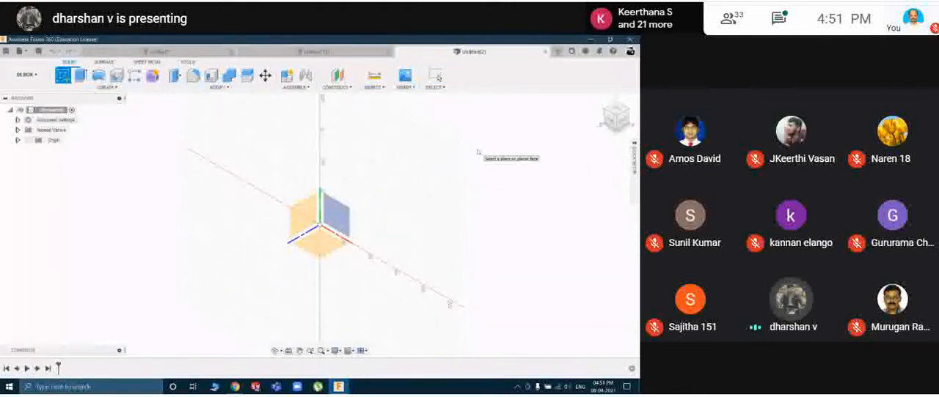
{"action": "left_click", "coordinate": [344, 214]}
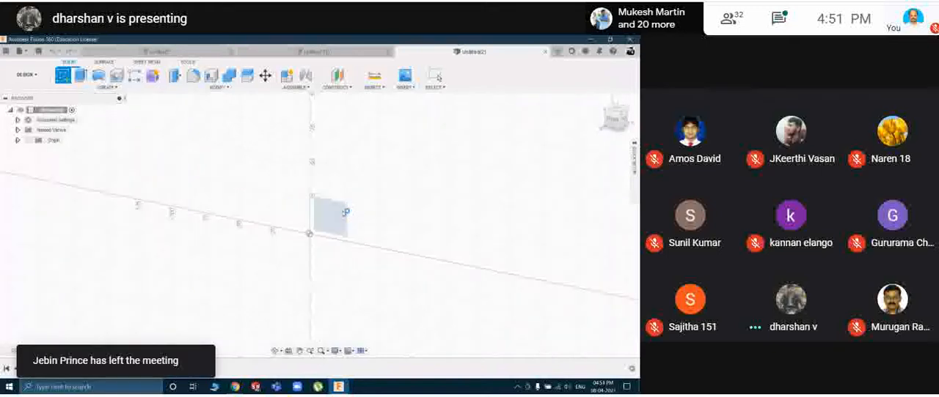
{"action": "left_click", "coordinate": [99, 75]}
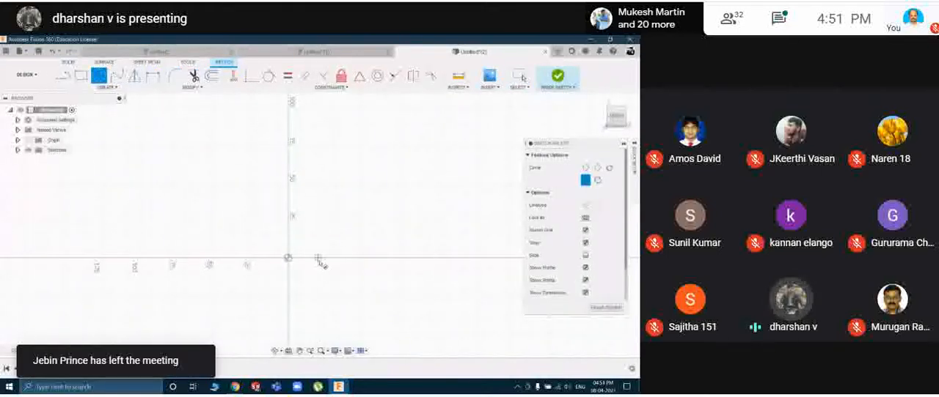
{"action": "left_click", "coordinate": [289, 258]}
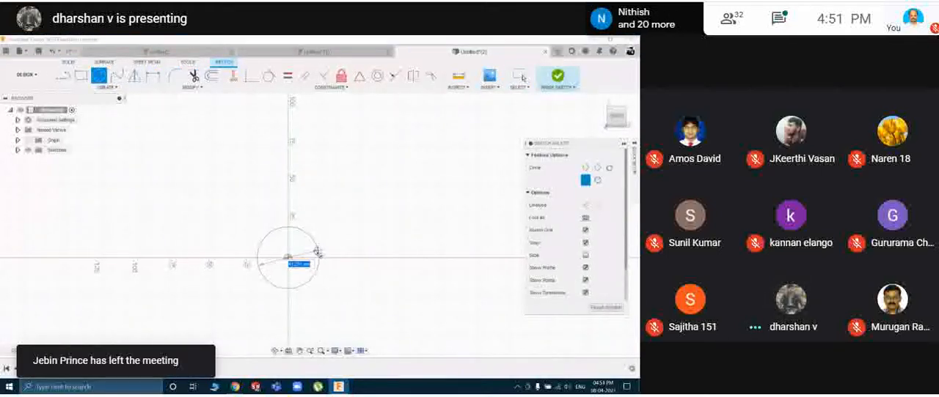
{"action": "type", "text": "10"}
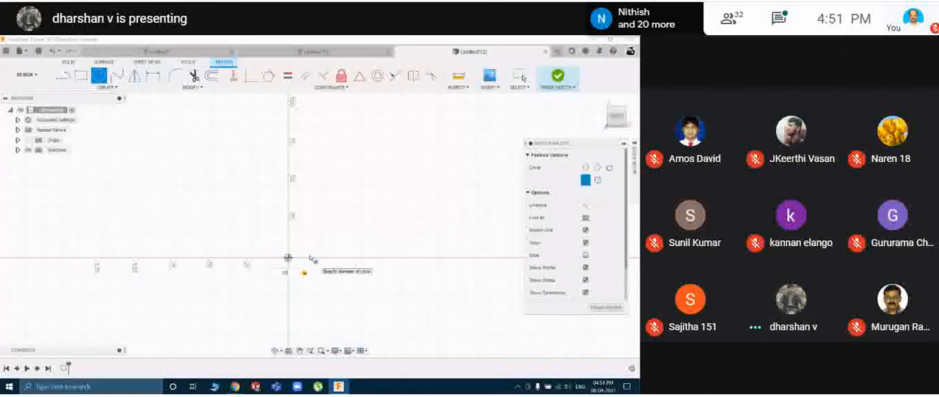
{"action": "key", "text": "Return"}
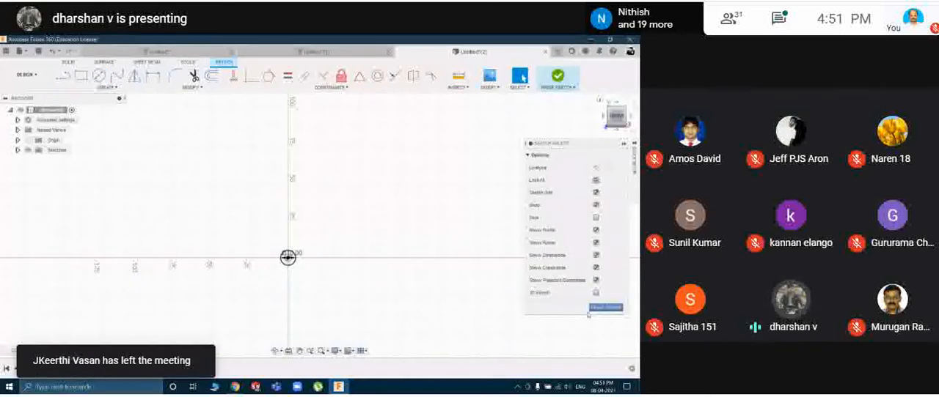
{"action": "left_click", "coordinate": [605, 308]}
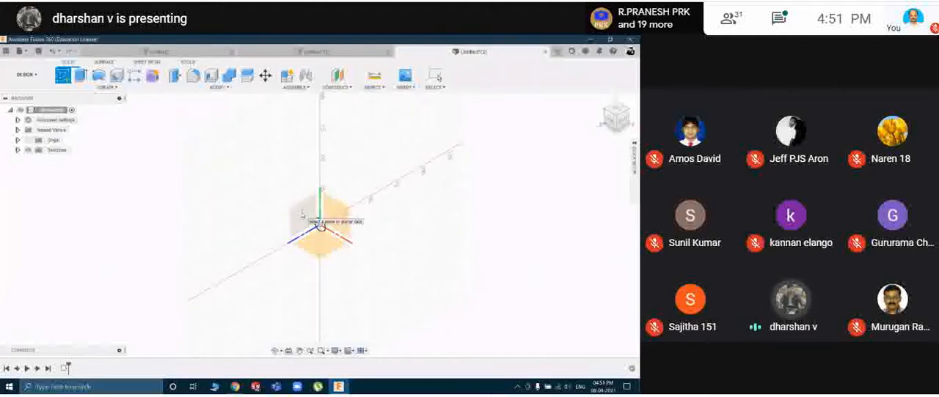
On the vertical YZ plane, sketch a wavy four-point spline from the origin, spanning about 110 mm horizontally.
{"action": "left_click", "coordinate": [321, 226]}
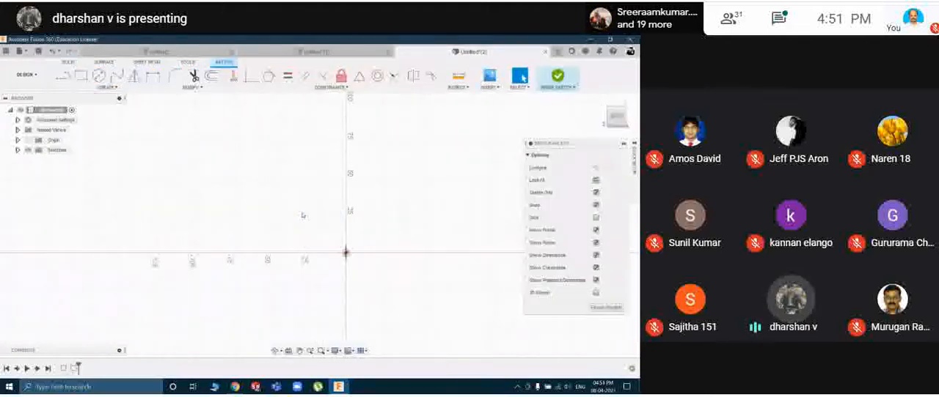
{"action": "left_click", "coordinate": [118, 77]}
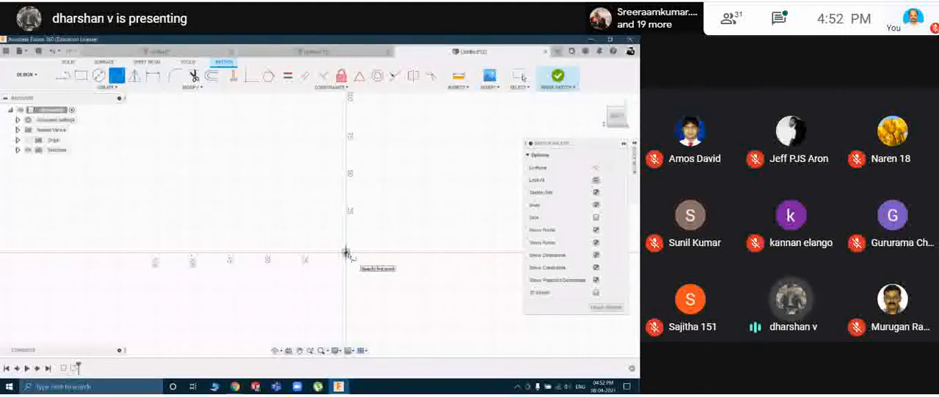
{"action": "left_click", "coordinate": [346, 254]}
{"action": "left_click", "coordinate": [382, 222]}
{"action": "left_click", "coordinate": [443, 268]}
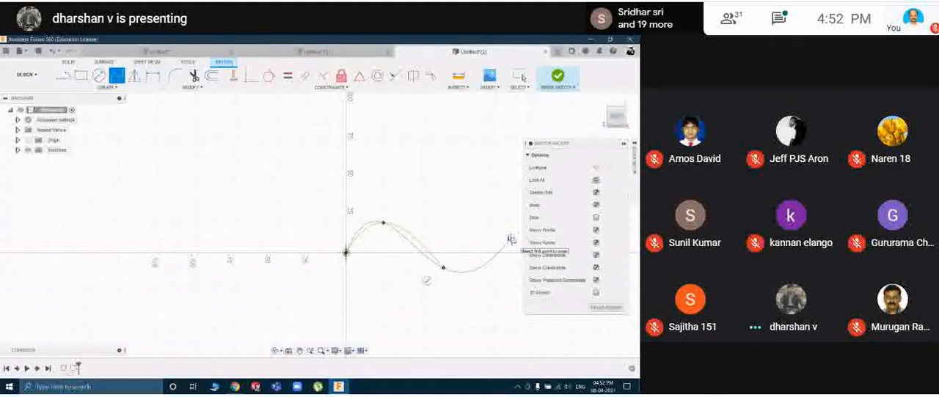
{"action": "left_click", "coordinate": [512, 239]}
{"action": "middle_click_drag", "start_coordinate": [511, 239], "coordinate": [475, 228]}
{"action": "left_click", "coordinate": [473, 242]}
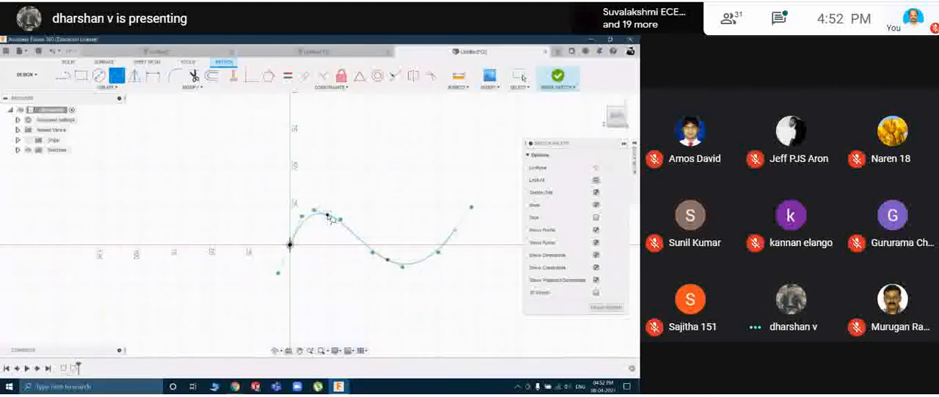
{"action": "key", "text": "Escape"}
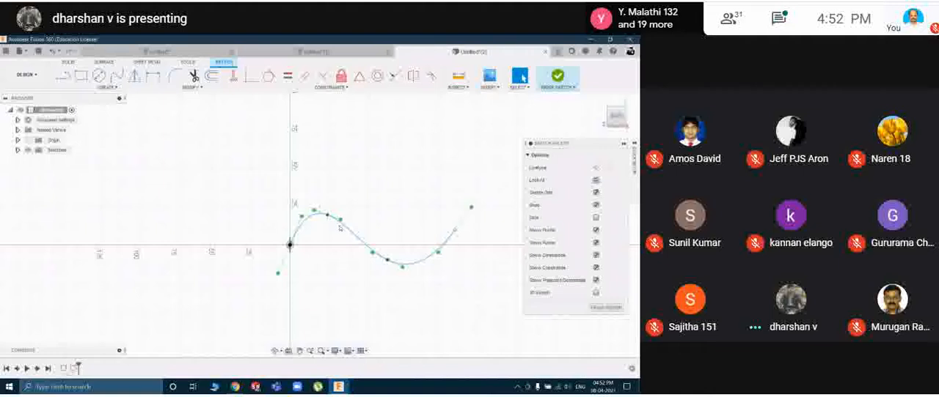
Reshape the spline, moving its second point to Y 10 mm, third to Y -5 mm and end to about Z -138 mm, and finish the sketch.
{"action": "left_click", "coordinate": [328, 218]}
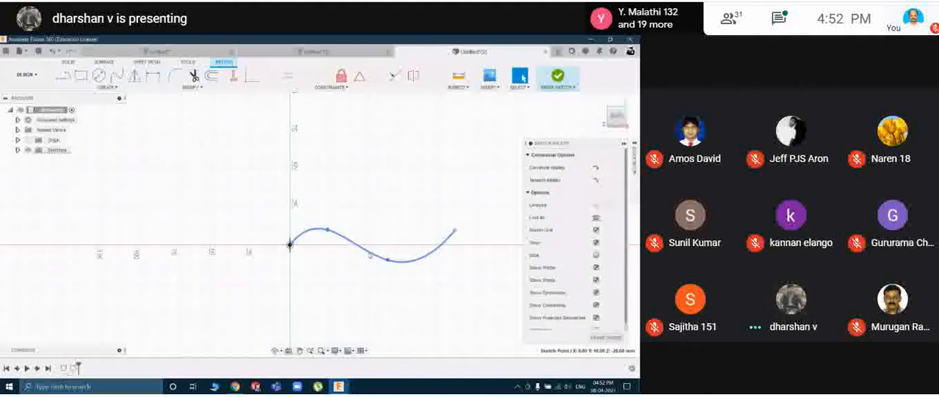
{"action": "left_click_drag", "start_coordinate": [388, 262], "coordinate": [388, 253]}
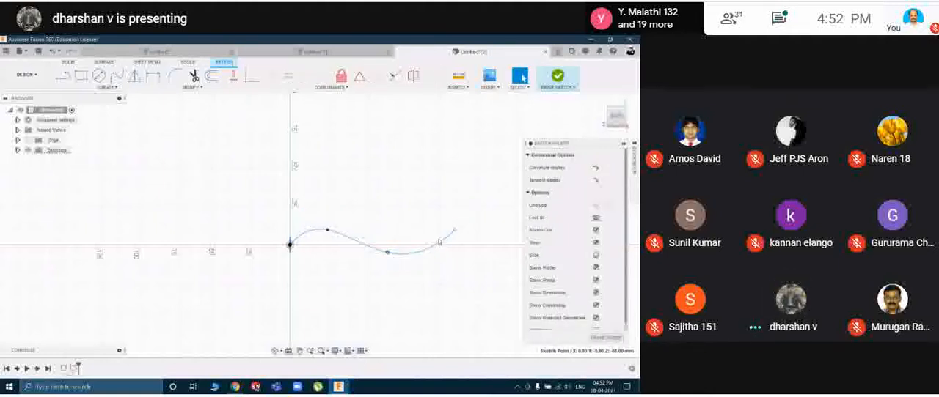
{"action": "left_click_drag", "start_coordinate": [454, 232], "coordinate": [497, 234]}
{"action": "left_click", "coordinate": [606, 337]}
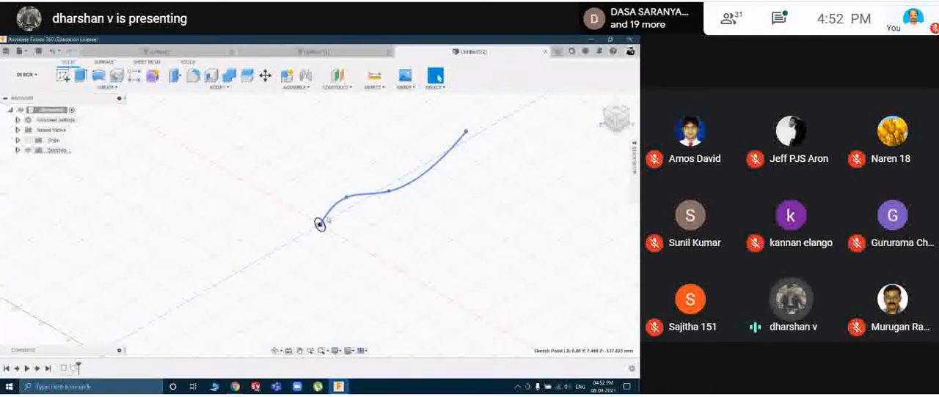
Sweep the 10 mm circle along the full spline as a single-path sweep, perpendicular to the path, creating a new body.
{"action": "left_click", "coordinate": [107, 89]}
{"action": "left_click", "coordinate": [71, 152]}
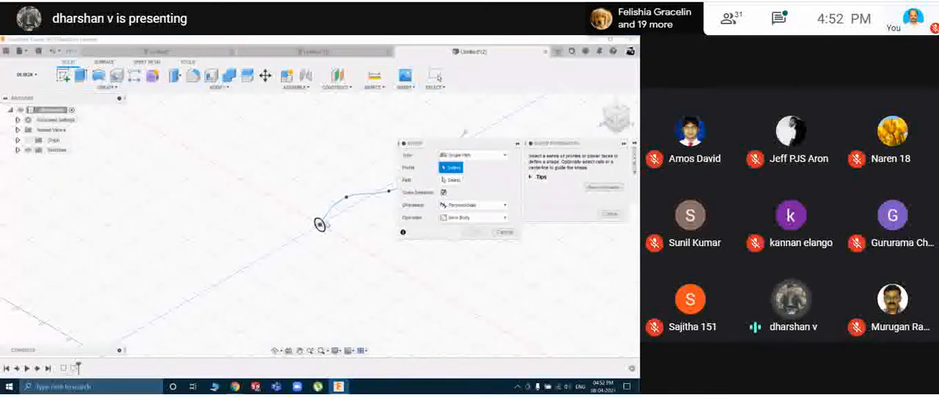
{"action": "left_click_drag", "start_coordinate": [475, 148], "coordinate": [496, 208]}
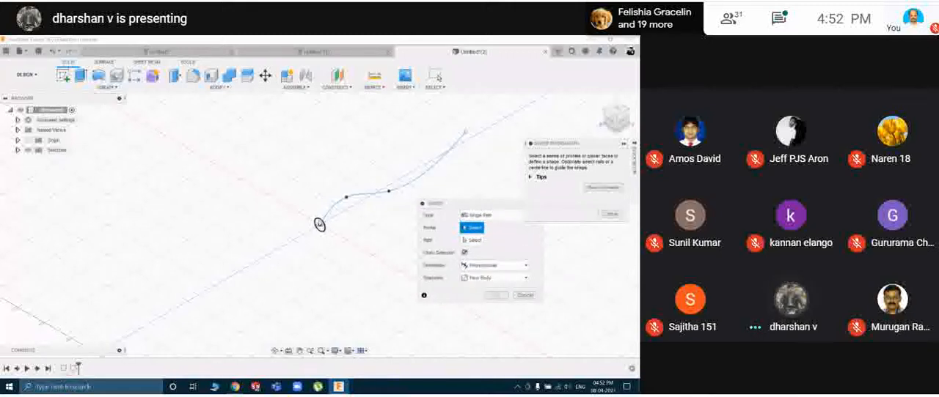
{"action": "left_click", "coordinate": [320, 225]}
{"action": "left_click", "coordinate": [467, 242]}
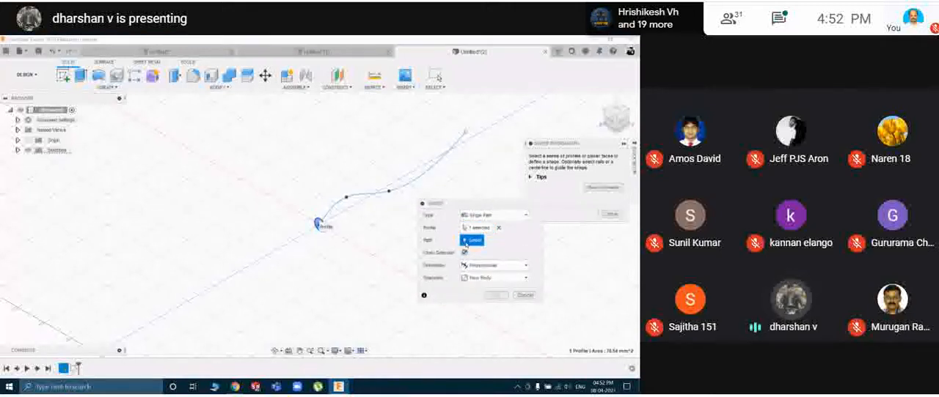
{"action": "left_click", "coordinate": [361, 196]}
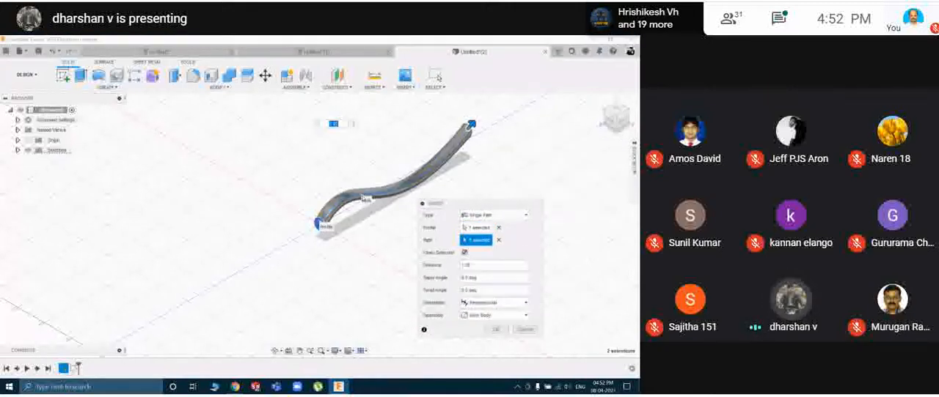
{"action": "left_click", "coordinate": [492, 329]}
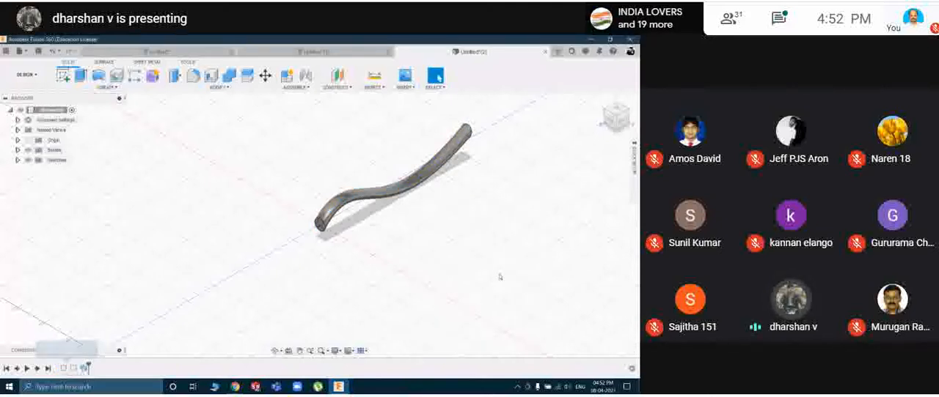
In the sweep path's sketch, move the spline's second point to Y 5 mm and finish the sketch.
{"action": "middle_click_drag", "start_coordinate": [503, 273], "coordinate": [471, 268], "text": "shift"}
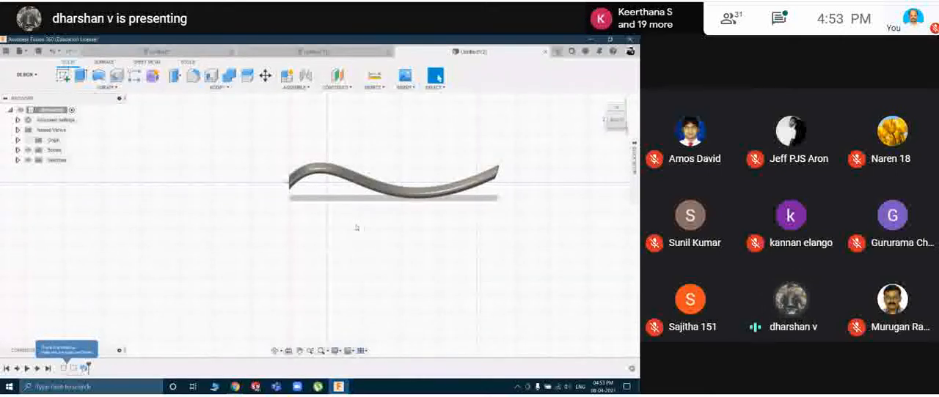
{"action": "mouse_move", "coordinate": [354, 225]}
{"action": "middle_mouse_down", "text": "shift"}
{"action": "mouse_move", "coordinate": [382, 213]}
{"action": "mouse_move", "coordinate": [298, 210]}
{"action": "mouse_move", "coordinate": [397, 212]}
{"action": "mouse_move", "coordinate": [348, 212]}
{"action": "middle_mouse_up", "text": "shift"}
{"action": "key", "text": "Escape"}
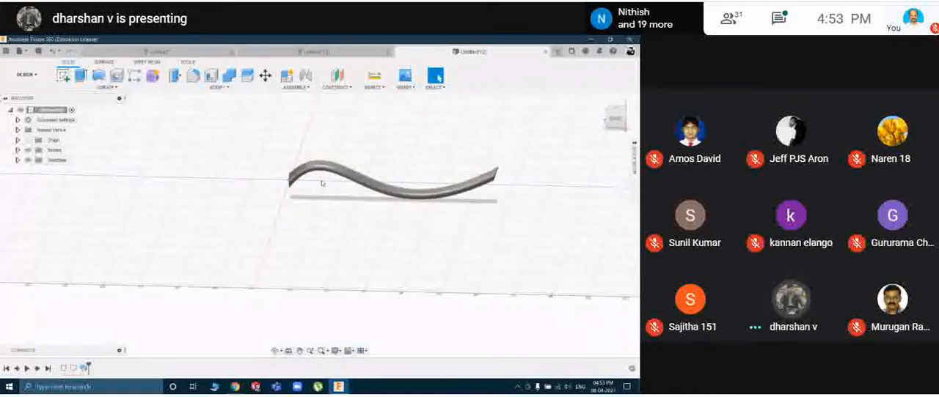
{"action": "left_click", "coordinate": [18, 160]}
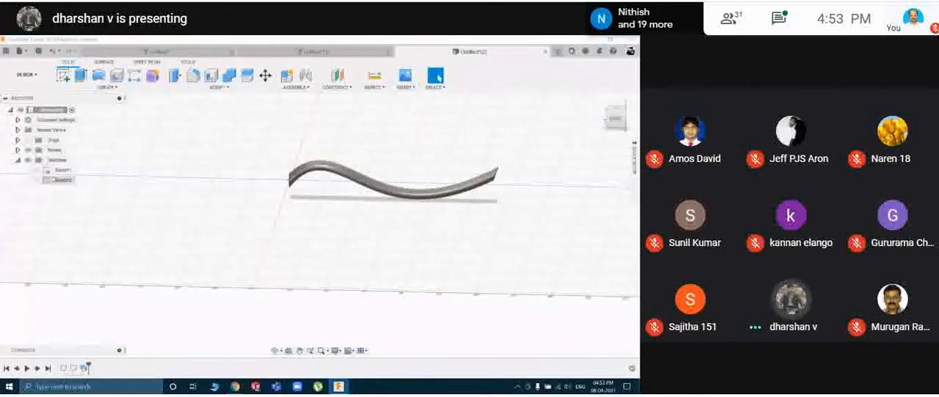
{"action": "double_click", "coordinate": [62, 180]}
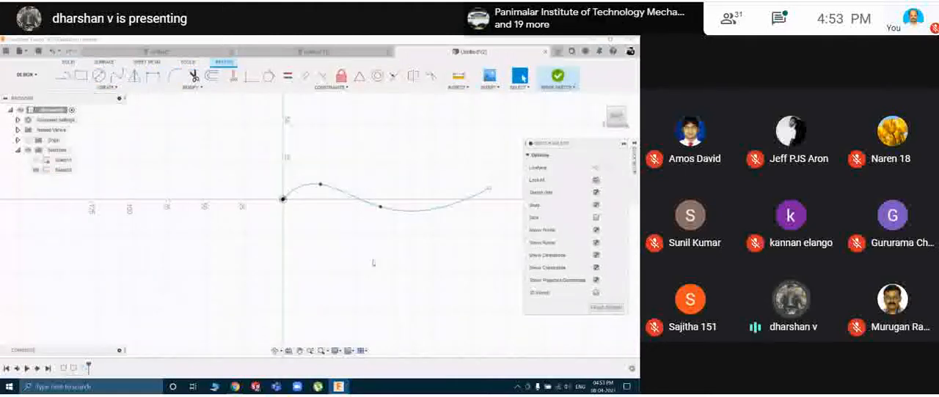
{"action": "left_click", "coordinate": [321, 188]}
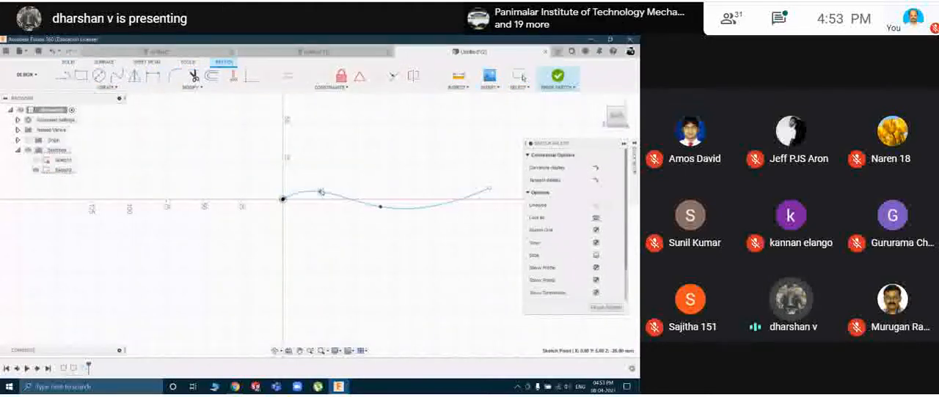
{"action": "left_click", "coordinate": [589, 310]}
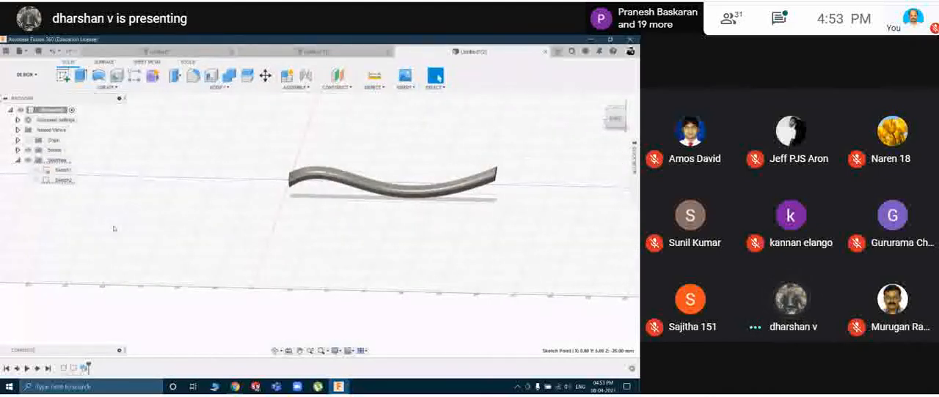
{"action": "left_click", "coordinate": [18, 160]}
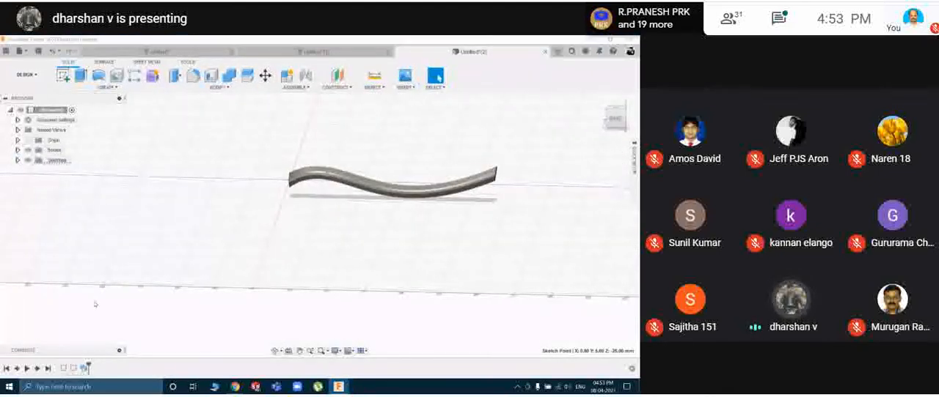
Edit the sweep feature and set its twist angle to 10 degrees.
{"action": "right_click", "coordinate": [85, 368]}
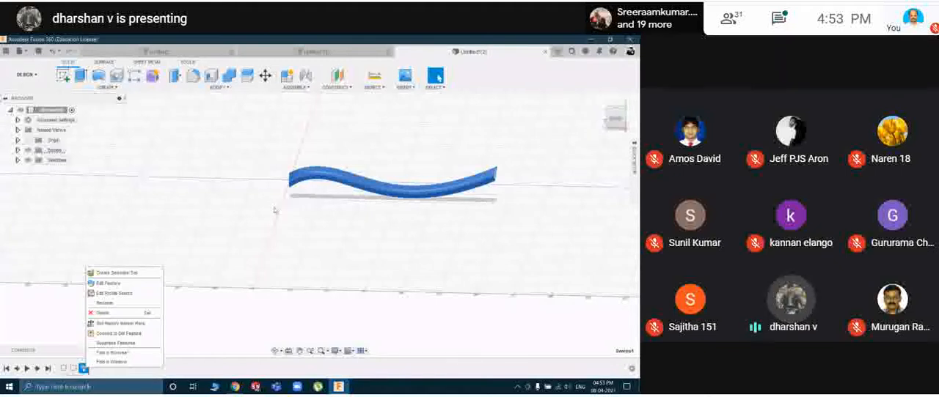
{"action": "left_click", "coordinate": [184, 368]}
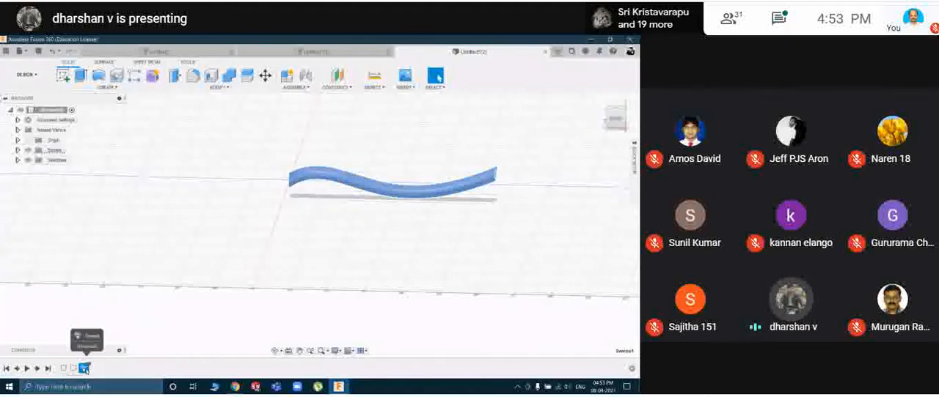
{"action": "right_click", "coordinate": [85, 368]}
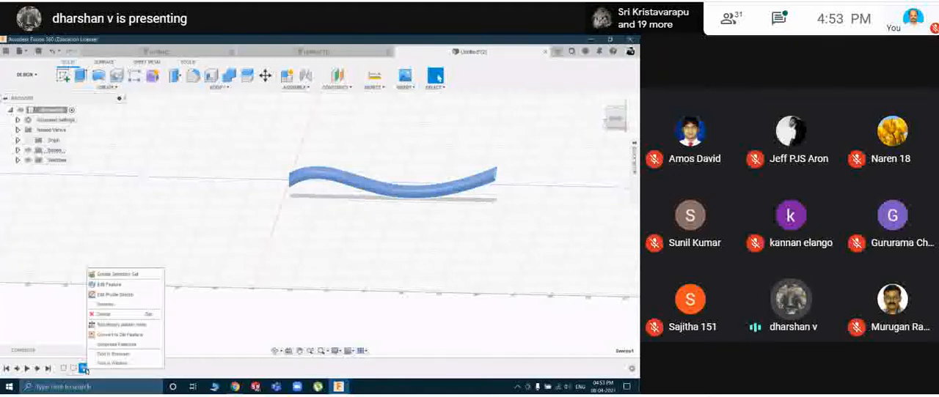
{"action": "left_click", "coordinate": [120, 284]}
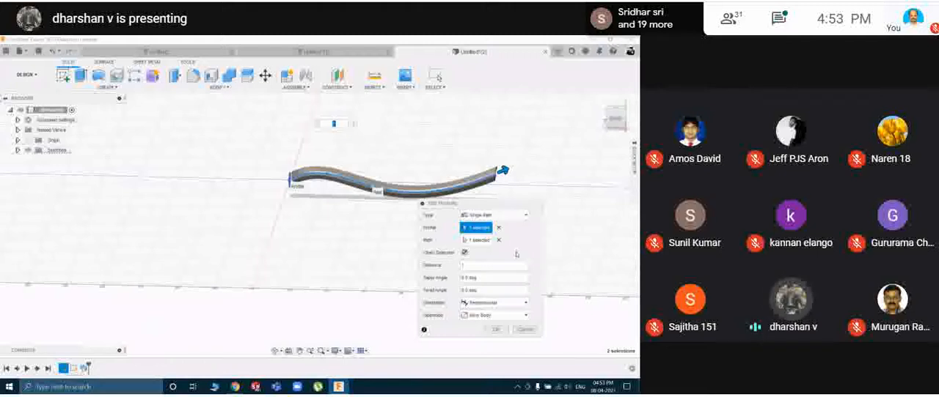
{"action": "left_click_drag", "start_coordinate": [486, 279], "coordinate": [455, 297]}
{"action": "left_click", "coordinate": [487, 292]}
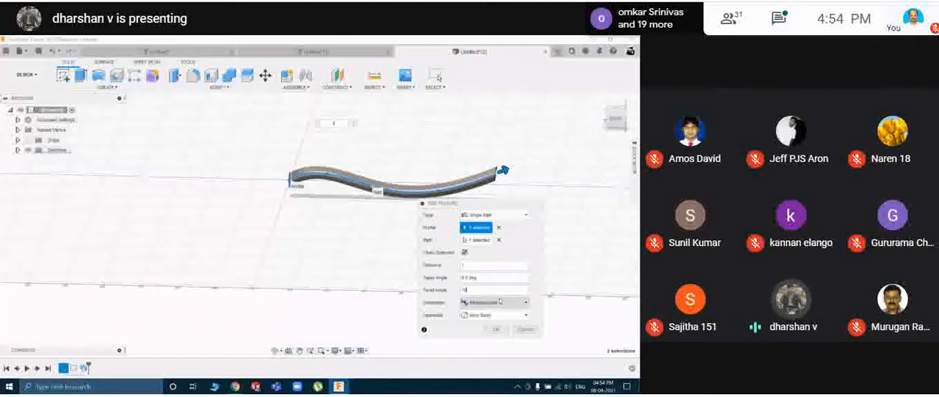
{"action": "left_click", "coordinate": [490, 331]}
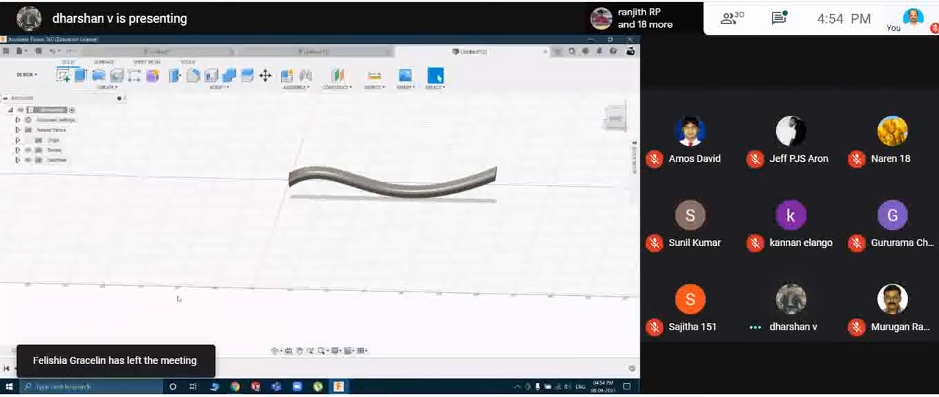
Edit the sweep feature again, set its twist angle to 100 degrees, and inspect the twisted body.
{"action": "mouse_move", "coordinate": [320, 235]}
{"action": "middle_mouse_down", "text": "shift"}
{"action": "mouse_move", "coordinate": [364, 220]}
{"action": "mouse_move", "coordinate": [390, 224]}
{"action": "mouse_move", "coordinate": [356, 222]}
{"action": "middle_mouse_up", "text": "shift"}
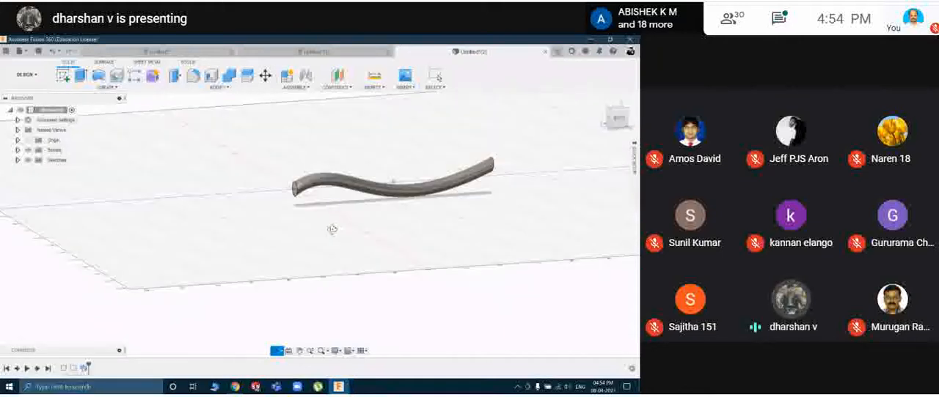
{"action": "left_click", "coordinate": [85, 368]}
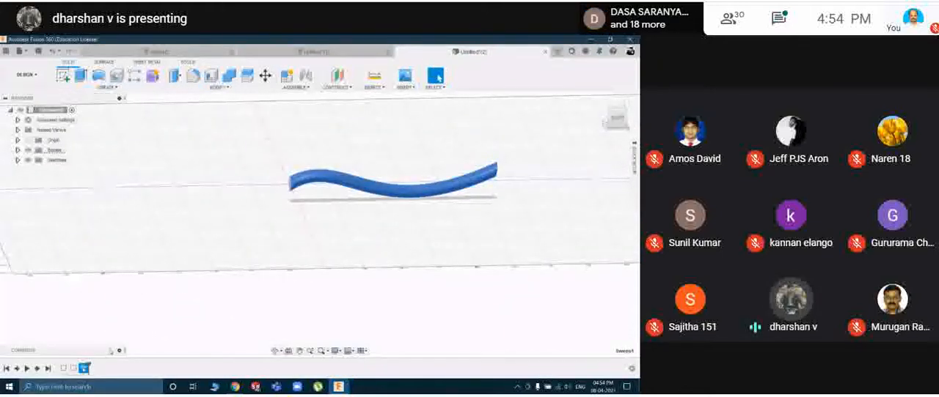
{"action": "right_click", "coordinate": [85, 368]}
{"action": "left_click", "coordinate": [110, 285]}
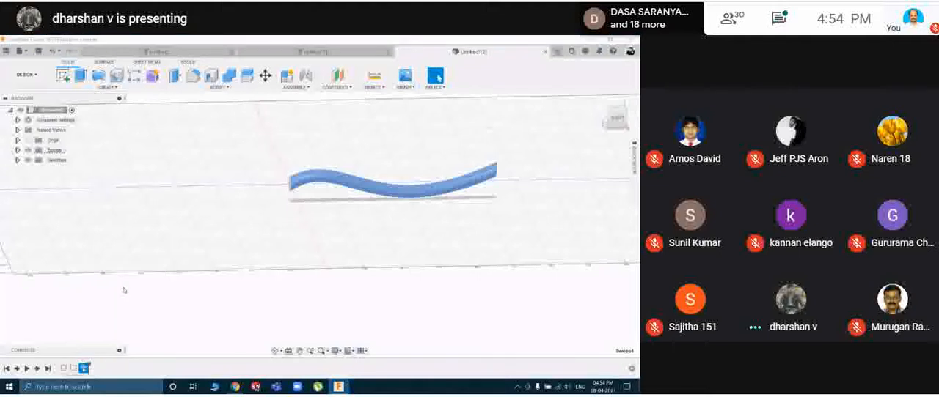
{"action": "left_click_drag", "start_coordinate": [475, 291], "coordinate": [457, 292]}
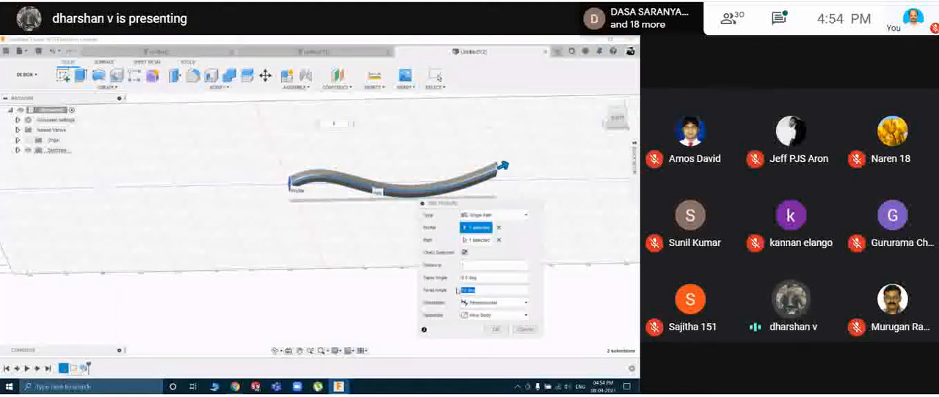
{"action": "type", "text": "100"}
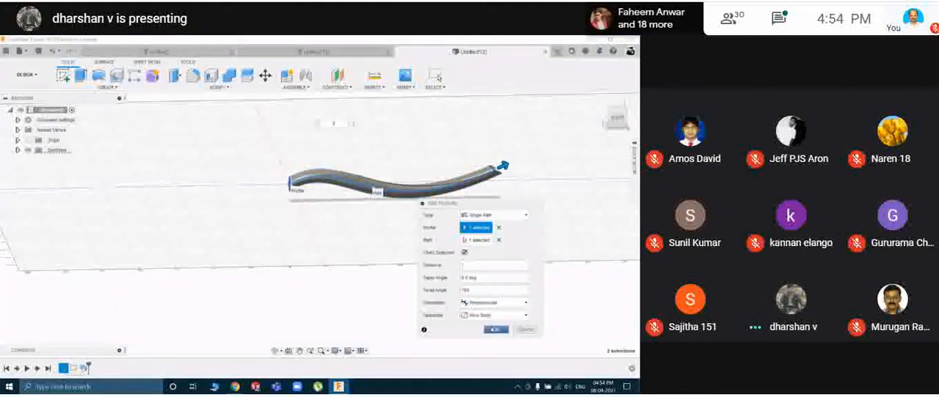
{"action": "left_click", "coordinate": [493, 329]}
{"action": "middle_click_drag", "start_coordinate": [462, 258], "coordinate": [354, 235], "text": "shift"}
{"action": "middle_click_drag", "start_coordinate": [415, 211], "coordinate": [508, 216], "text": "shift"}
{"action": "middle_click_drag", "start_coordinate": [407, 196], "coordinate": [426, 204], "text": "shift"}
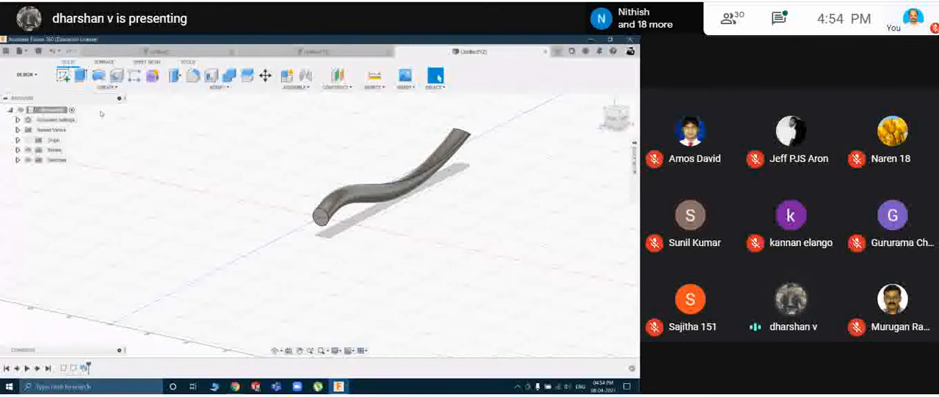
In a new design, sketch a 50 mm diameter circle centred on the origin on the XY plane and finish the sketch.
{"action": "left_click", "coordinate": [105, 86]}
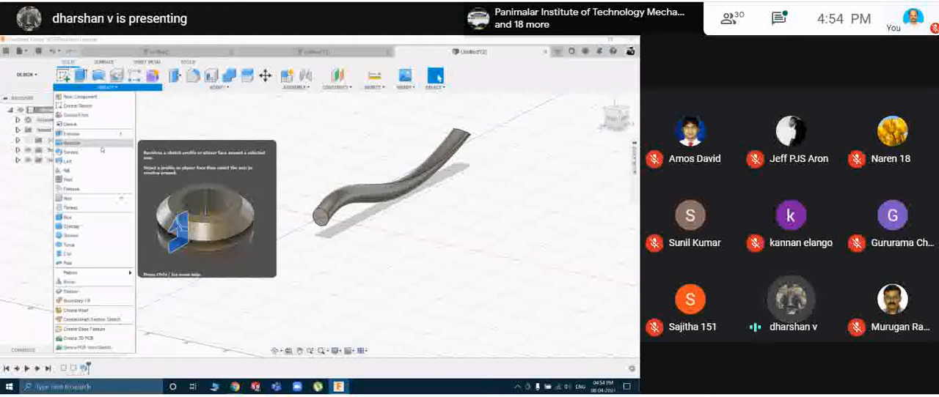
{"action": "left_click", "coordinate": [279, 109]}
{"action": "key", "text": "ctrl+n"}
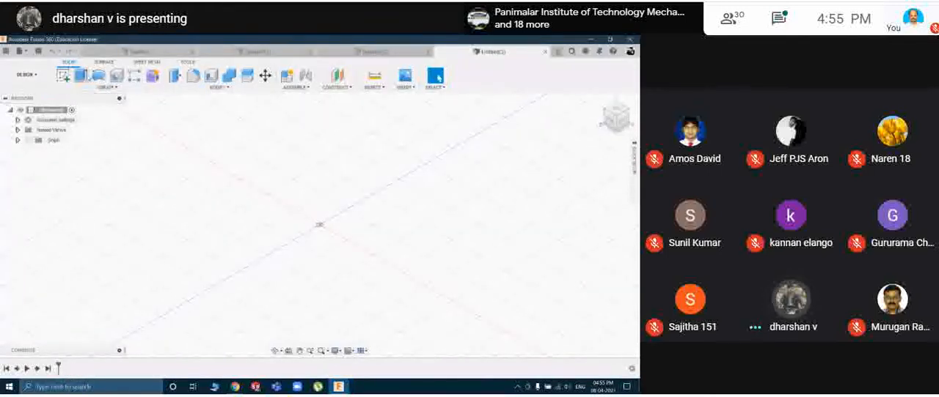
{"action": "left_click", "coordinate": [63, 75]}
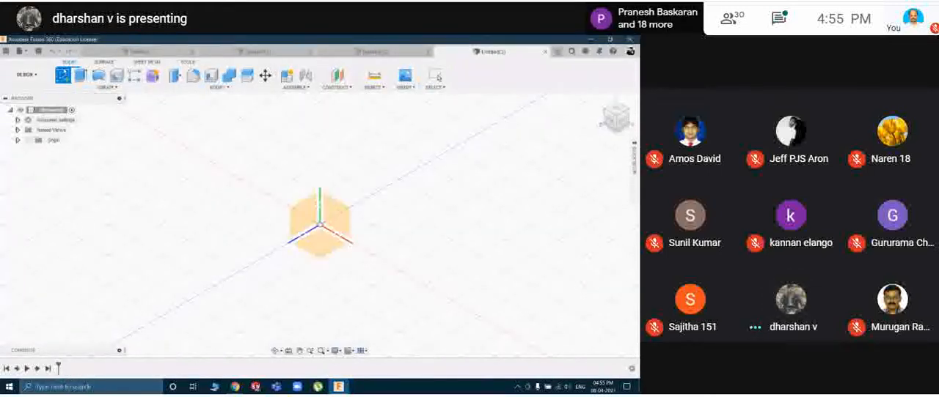
{"action": "left_click", "coordinate": [339, 209]}
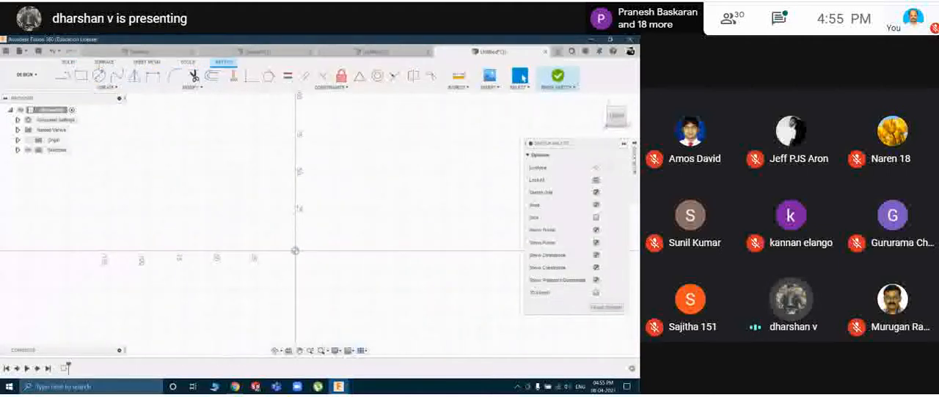
{"action": "left_click", "coordinate": [98, 75]}
{"action": "left_click", "coordinate": [295, 252]}
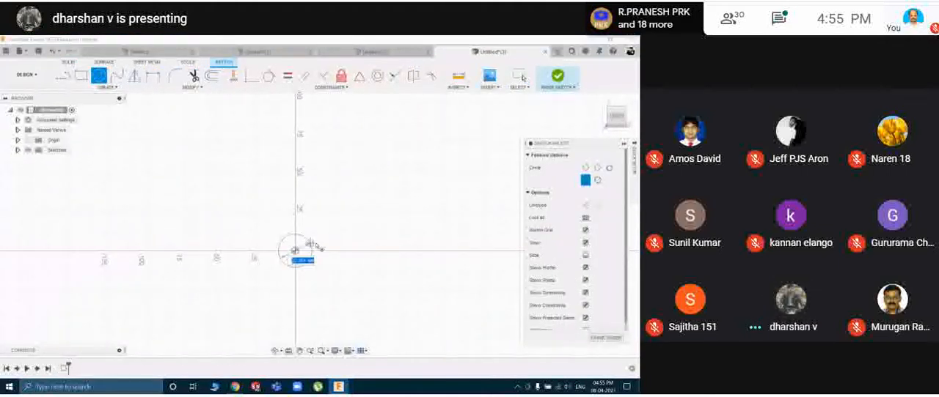
{"action": "type", "text": "50"}
{"action": "key", "text": "Return"}
{"action": "key", "text": "Escape"}
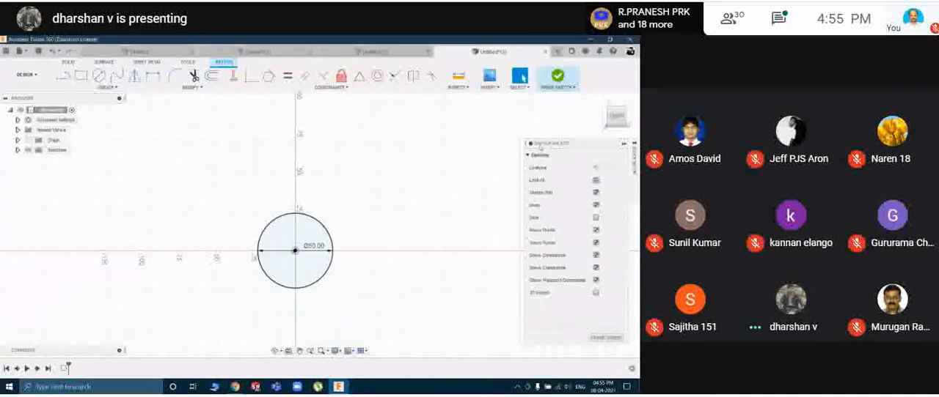
{"action": "left_click", "coordinate": [619, 341]}
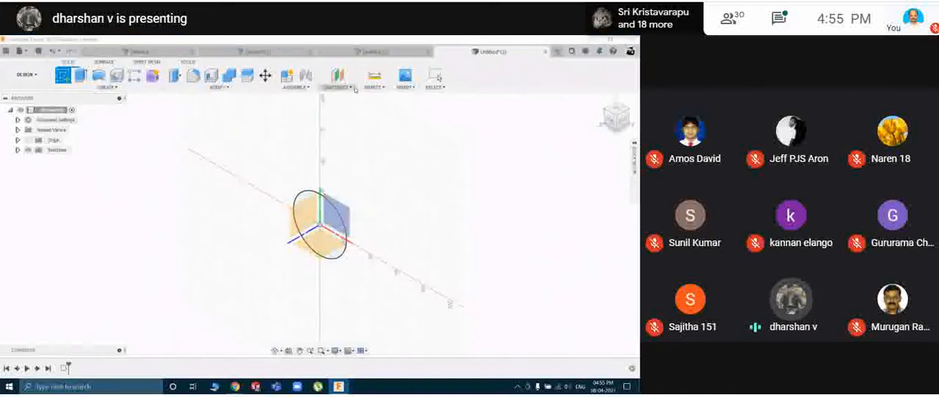
Construct an offset plane 75 mm behind the XY plane.
{"action": "left_click", "coordinate": [354, 87]}
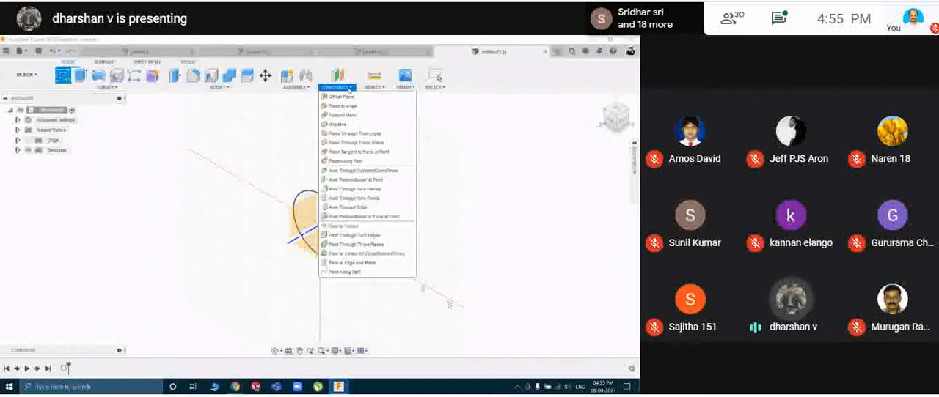
{"action": "left_click", "coordinate": [342, 96]}
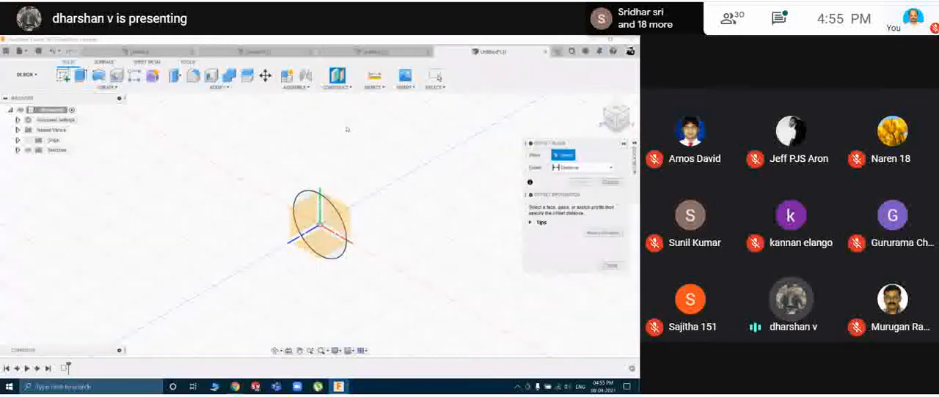
{"action": "left_click", "coordinate": [348, 217]}
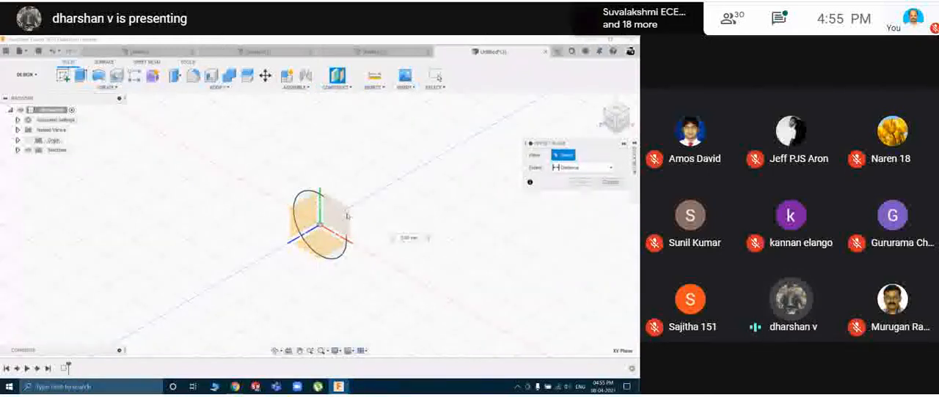
{"action": "left_click_drag", "start_coordinate": [360, 216], "coordinate": [415, 172]}
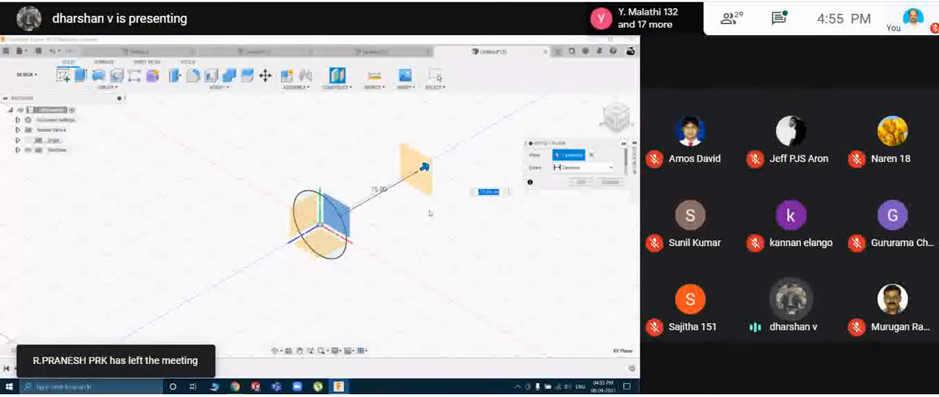
{"action": "left_click", "coordinate": [580, 181]}
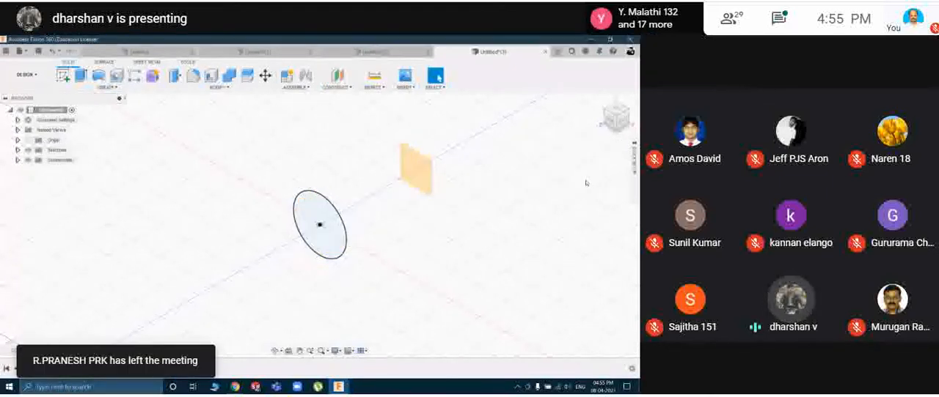
On the offset plane, sketch a centre rectangle about 115 mm wide and 92 mm high centred on the origin, and finish the sketch.
{"action": "left_click", "coordinate": [63, 74]}
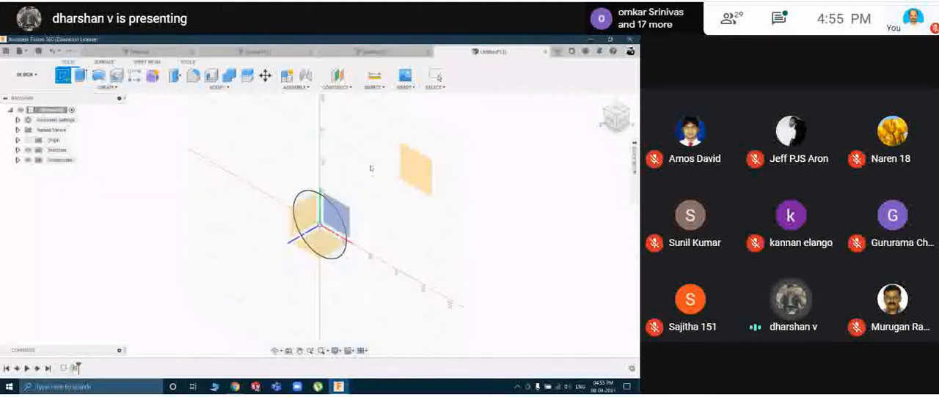
{"action": "left_click", "coordinate": [418, 165]}
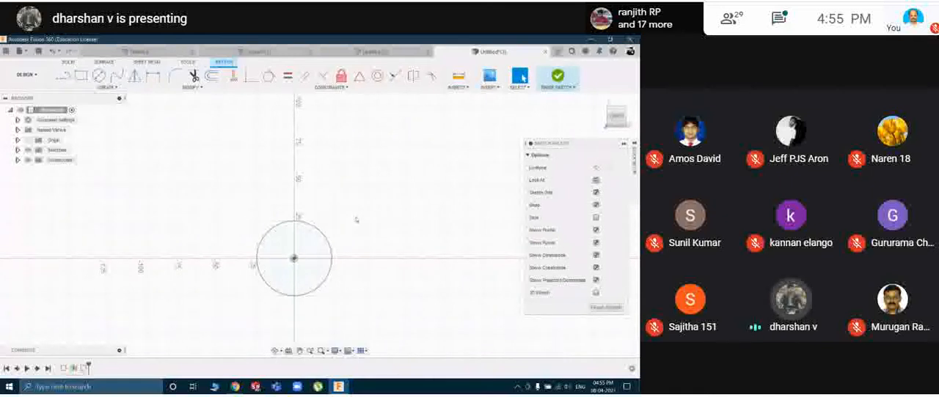
{"action": "left_click", "coordinate": [80, 75]}
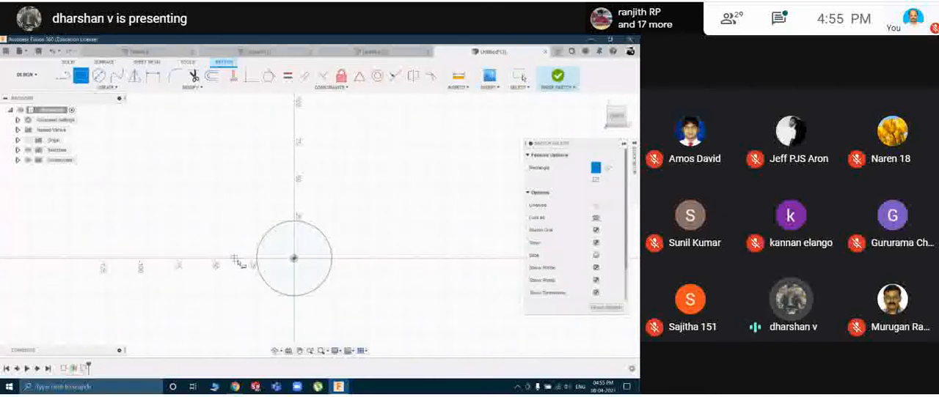
{"action": "left_click", "coordinate": [294, 259]}
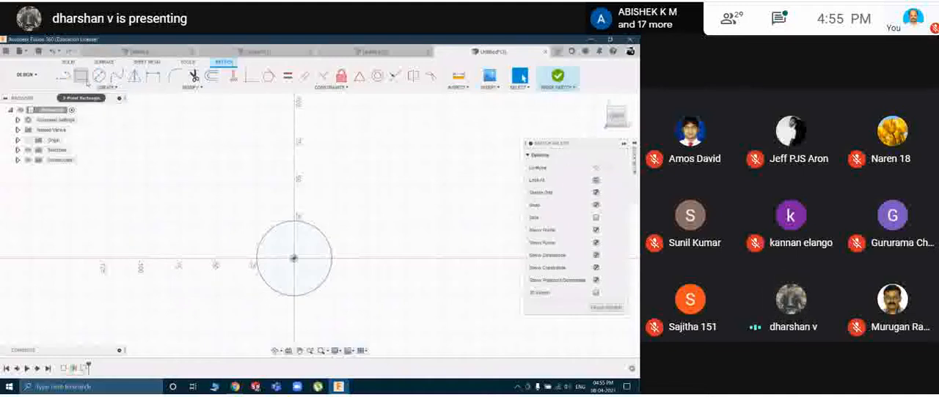
{"action": "left_click", "coordinate": [97, 88]}
{"action": "mouse_move", "coordinate": [88, 106]}
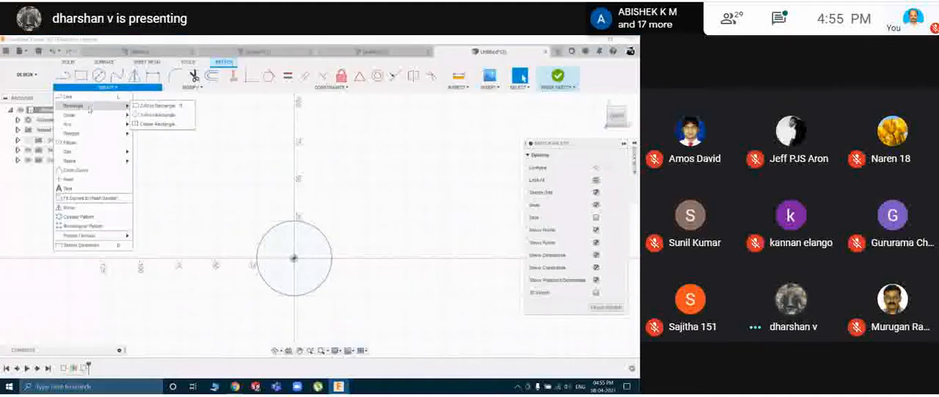
{"action": "left_click", "coordinate": [151, 125]}
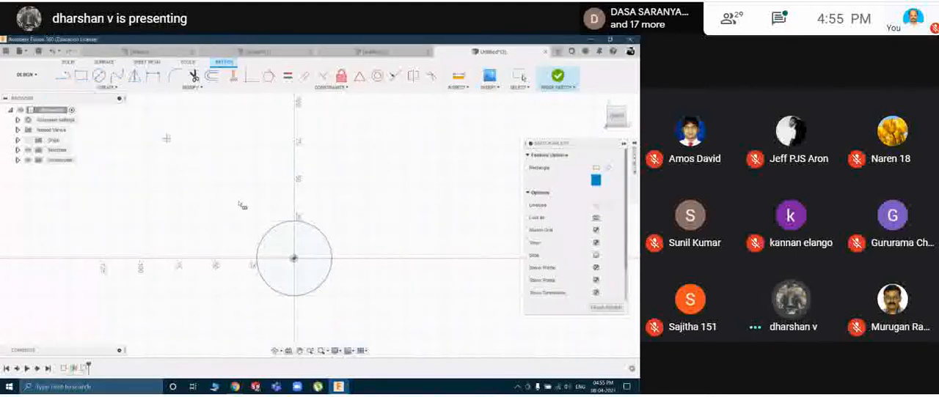
{"action": "left_click", "coordinate": [294, 259]}
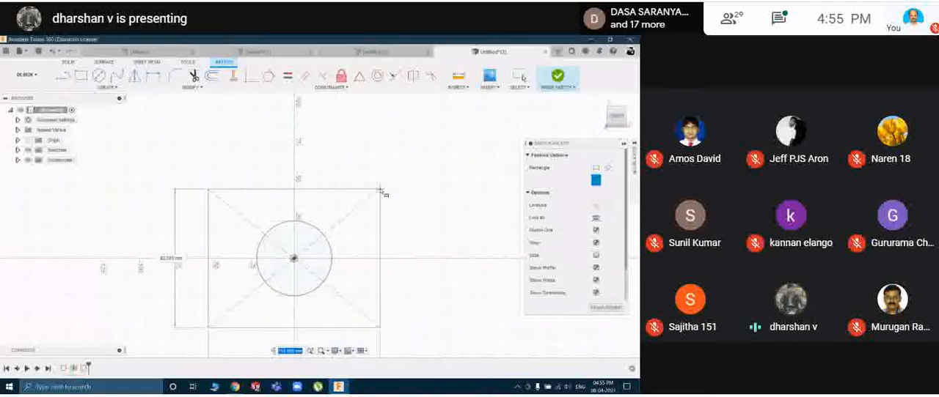
{"action": "left_click", "coordinate": [381, 190]}
{"action": "left_click", "coordinate": [571, 82]}
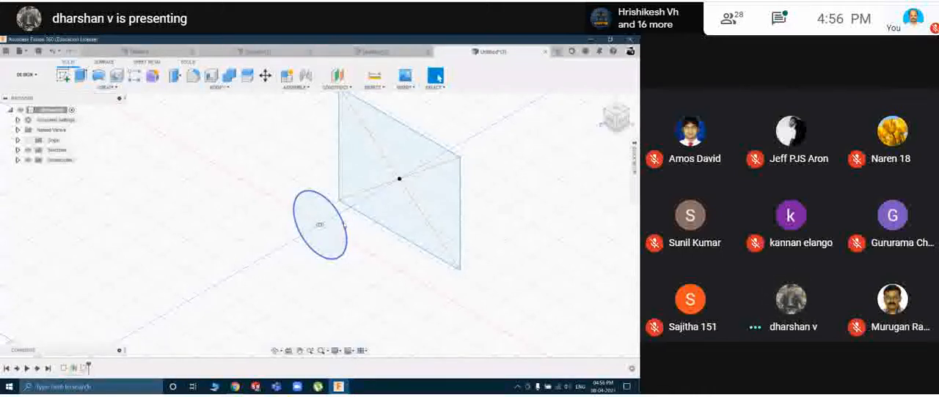
Loft a new body from the circle profile to the rectangle profile.
{"action": "left_click", "coordinate": [106, 88]}
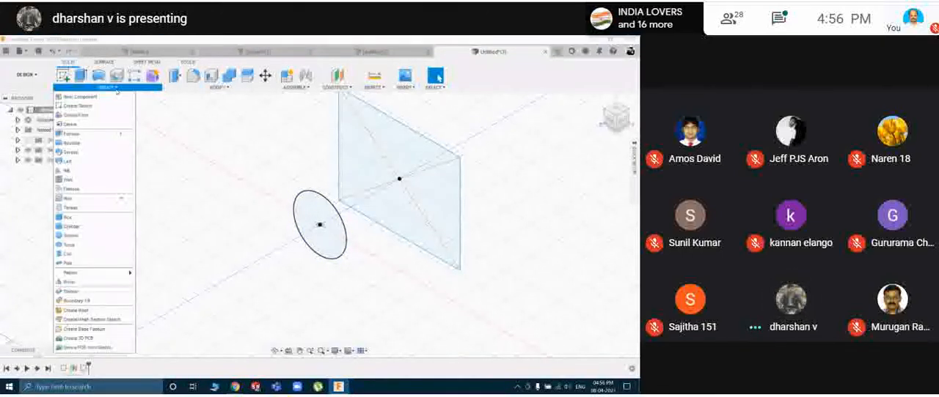
{"action": "left_click", "coordinate": [77, 163]}
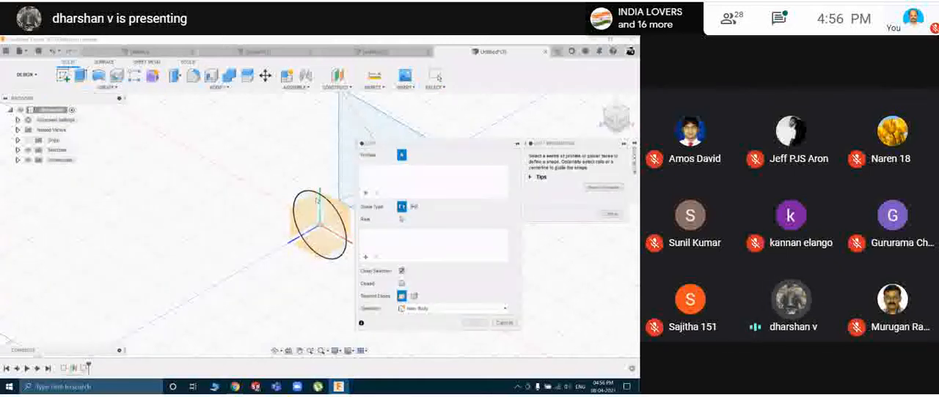
{"action": "left_click", "coordinate": [313, 196]}
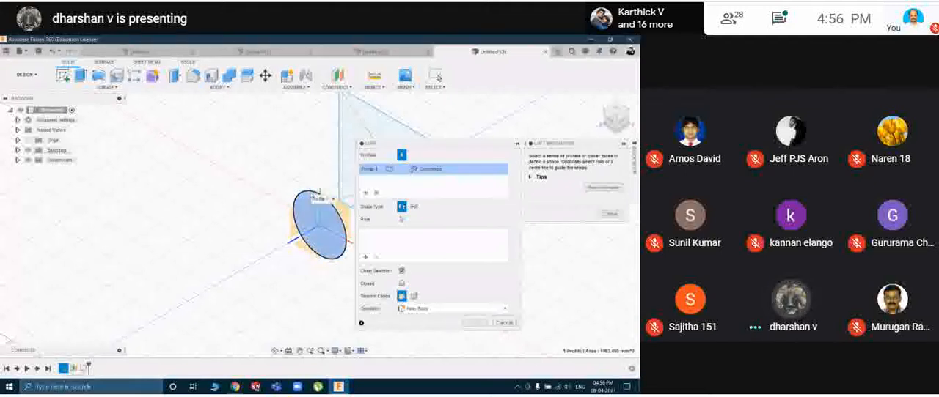
{"action": "left_click", "coordinate": [362, 114]}
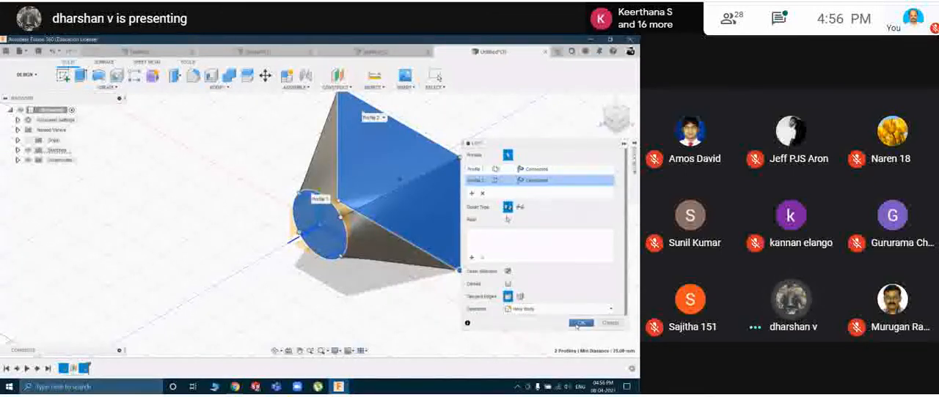
{"action": "left_click", "coordinate": [581, 323]}
{"action": "middle_click_drag", "start_coordinate": [455, 301], "coordinate": [496, 218], "text": "shift"}
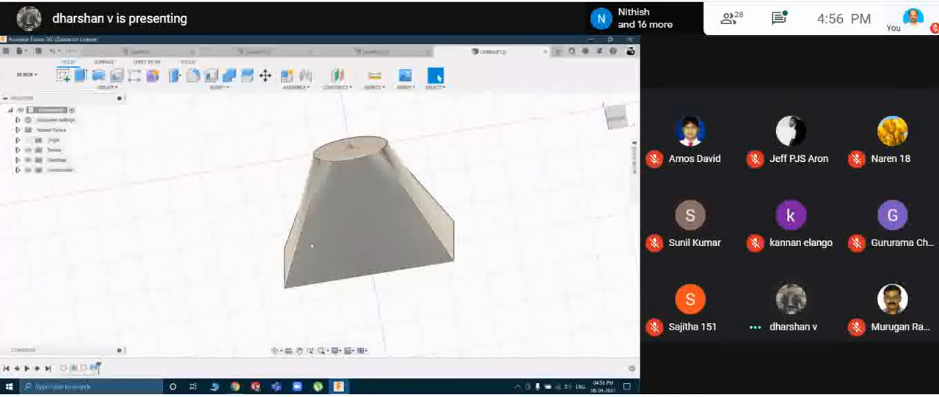
{"action": "middle_click_drag", "start_coordinate": [226, 244], "coordinate": [440, 228], "text": "shift"}
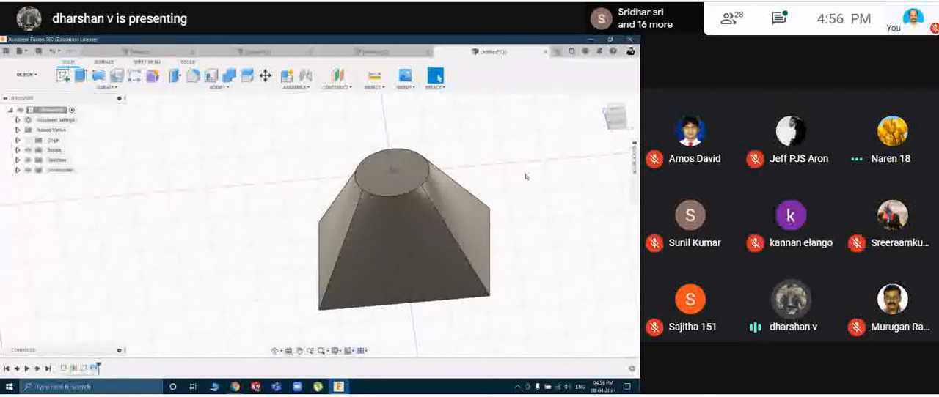
Construct a plane offset 95 mm outward from the loft's rectangular end face.
{"action": "middle_click_drag", "start_coordinate": [515, 214], "coordinate": [318, 164], "text": "shift"}
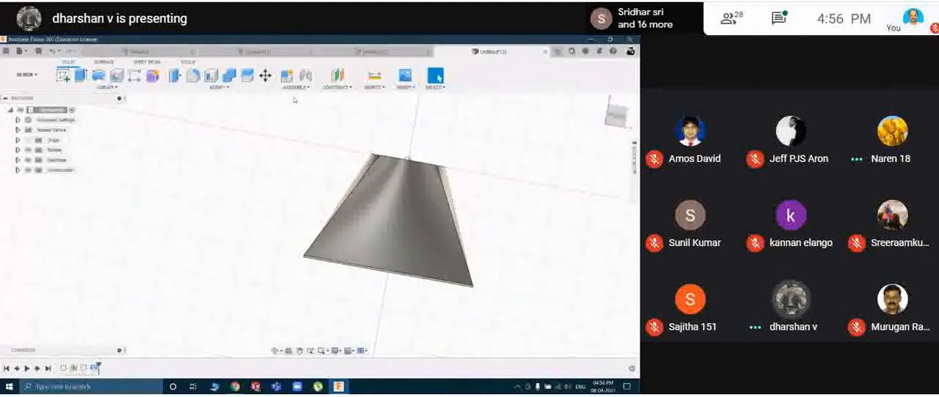
{"action": "left_click", "coordinate": [337, 86]}
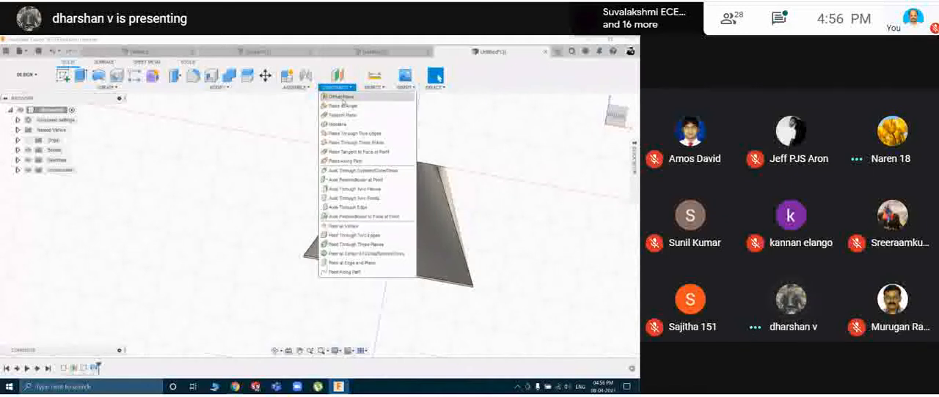
{"action": "left_click", "coordinate": [342, 97]}
{"action": "middle_click_drag", "start_coordinate": [377, 288], "coordinate": [328, 267], "text": "shift"}
{"action": "left_click", "coordinate": [330, 267]}
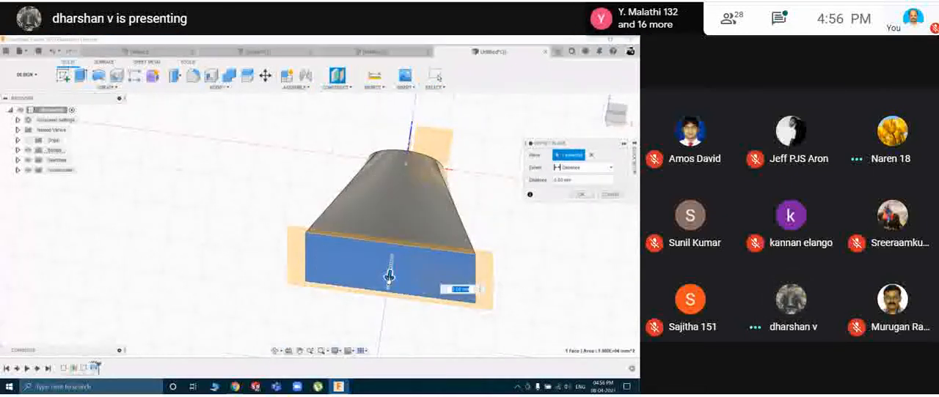
{"action": "left_click_drag", "start_coordinate": [389, 277], "coordinate": [386, 305]}
{"action": "middle_click_drag", "start_coordinate": [386, 305], "coordinate": [370, 243], "text": "shift"}
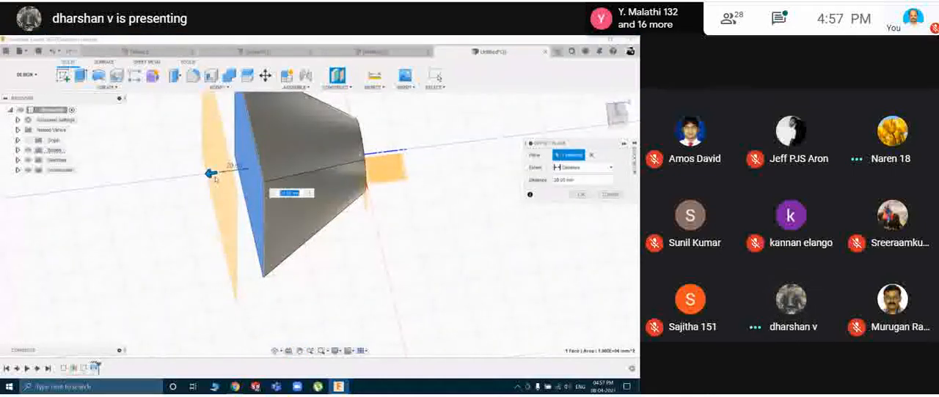
{"action": "left_click_drag", "start_coordinate": [214, 179], "coordinate": [132, 203]}
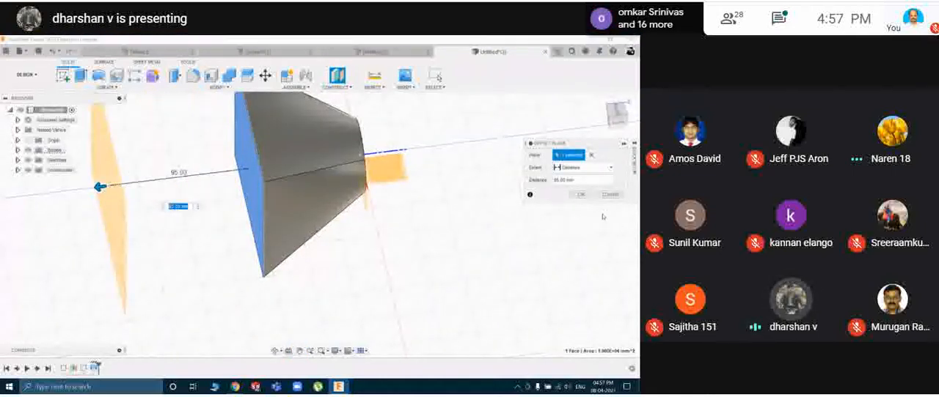
{"action": "left_click", "coordinate": [580, 195]}
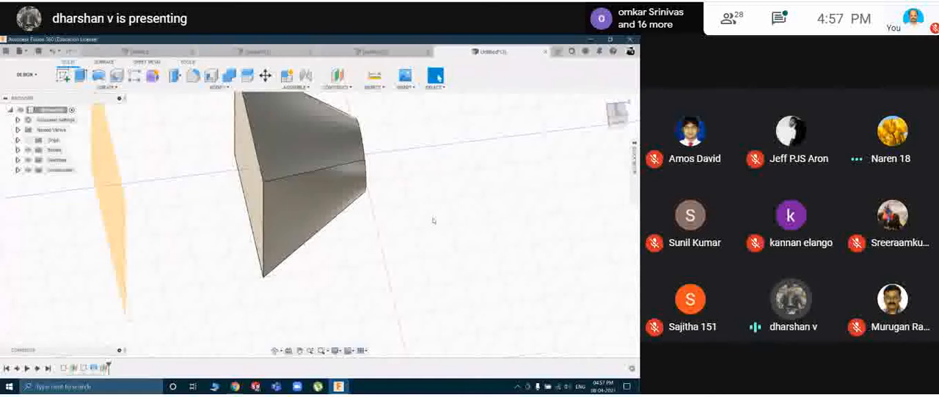
On the new offset plane, sketch a closed triangle with a horizontal base about 83 mm long, and finish the sketch.
{"action": "middle_click_drag", "start_coordinate": [264, 246], "coordinate": [315, 239], "text": "shift"}
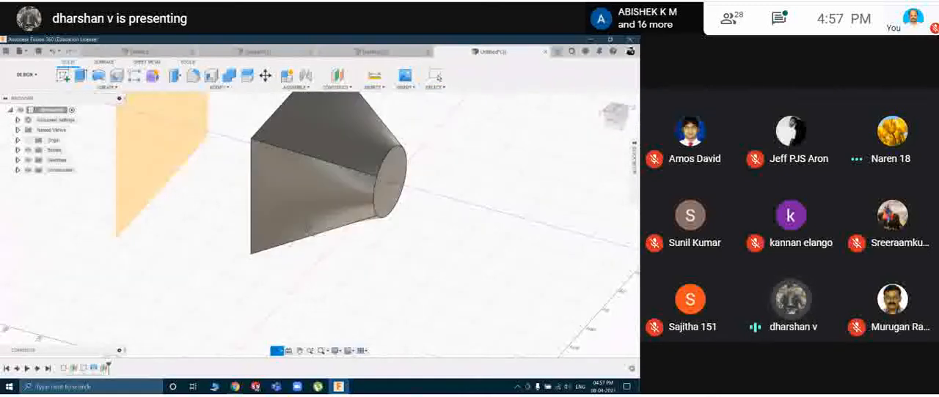
{"action": "left_click", "coordinate": [145, 152]}
{"action": "left_click", "coordinate": [63, 76]}
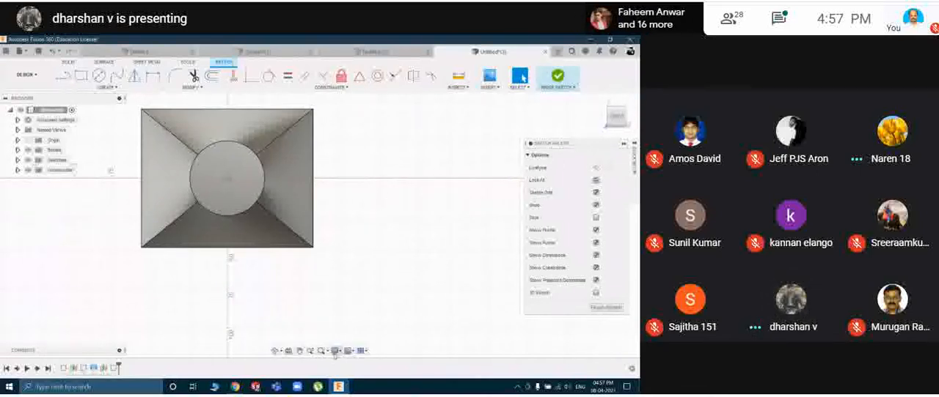
{"action": "left_click", "coordinate": [363, 352]}
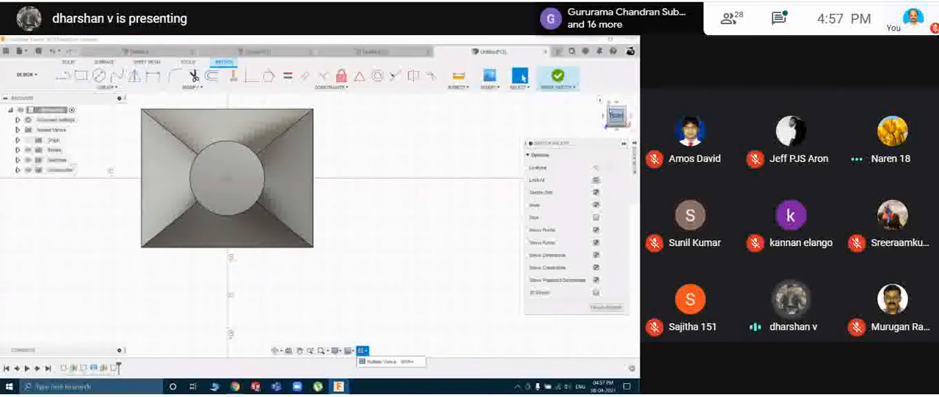
{"action": "left_click", "coordinate": [605, 117]}
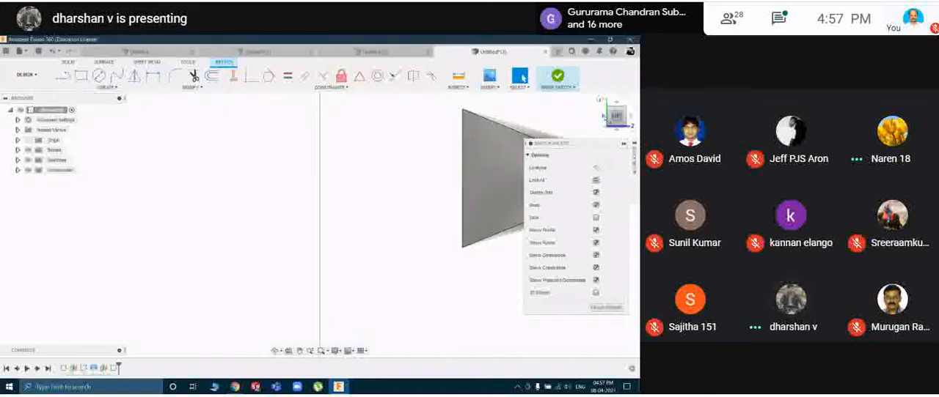
{"action": "middle_click_drag", "start_coordinate": [461, 247], "coordinate": [424, 255]}
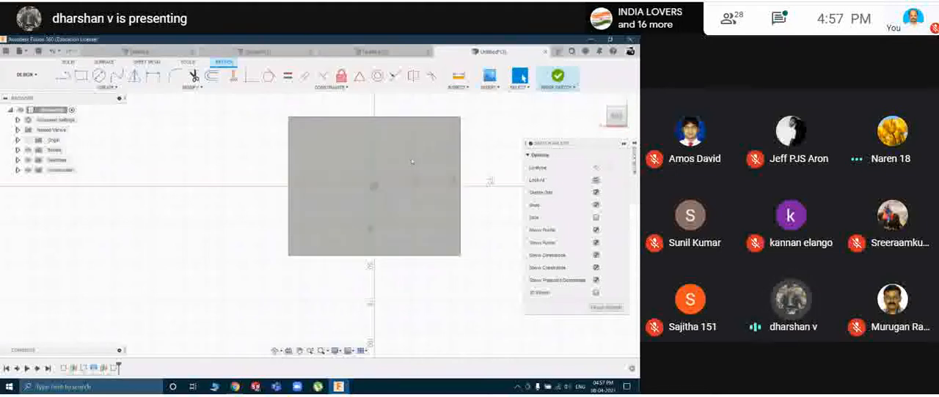
{"action": "left_click", "coordinate": [107, 87]}
{"action": "left_click", "coordinate": [95, 105]}
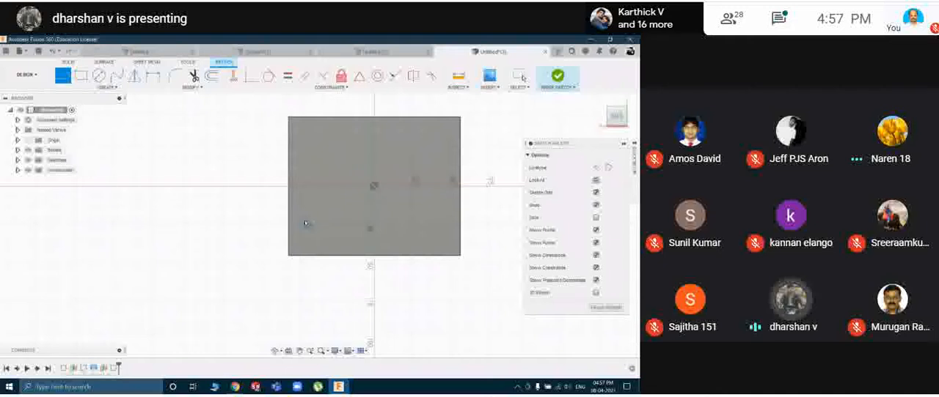
{"action": "left_click", "coordinate": [306, 223]}
{"action": "left_click", "coordinate": [373, 127]}
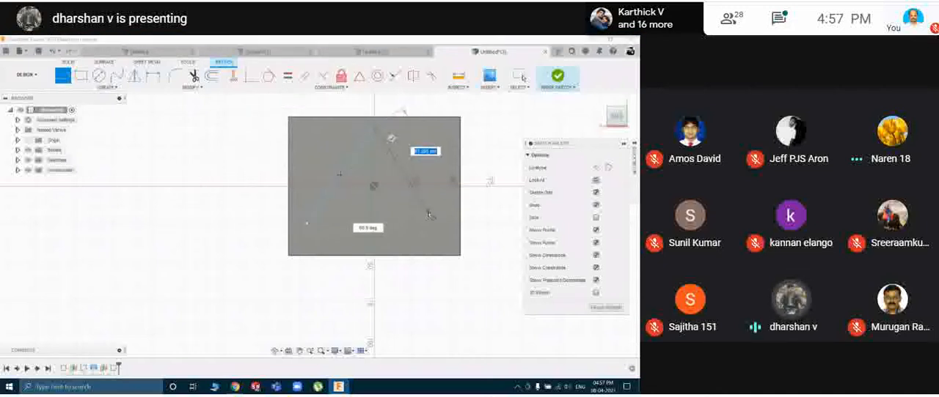
{"action": "left_click", "coordinate": [432, 221]}
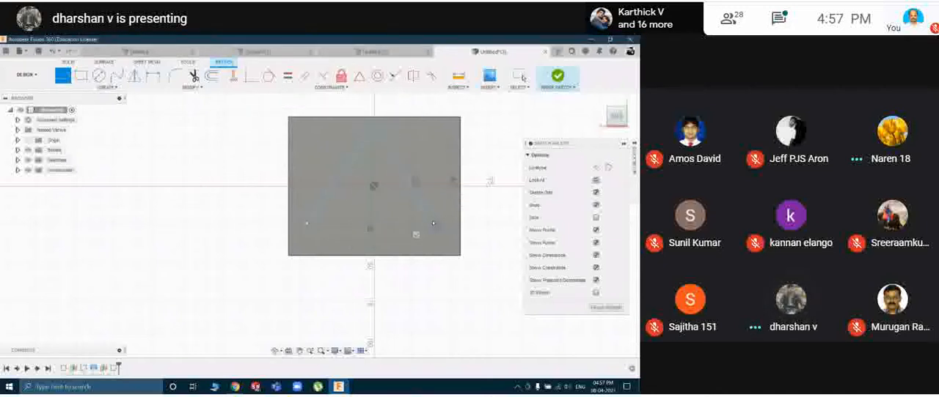
{"action": "left_click", "coordinate": [307, 224]}
{"action": "left_click", "coordinate": [556, 78]}
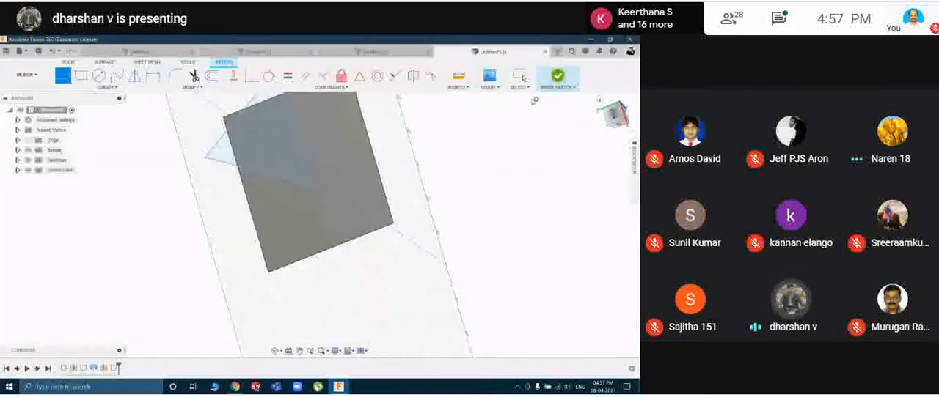
Loft from the body's rectangular end face to the triangle profile with the Join operation, and inspect the combined body.
{"action": "middle_click_drag", "start_coordinate": [278, 149], "coordinate": [326, 195]}
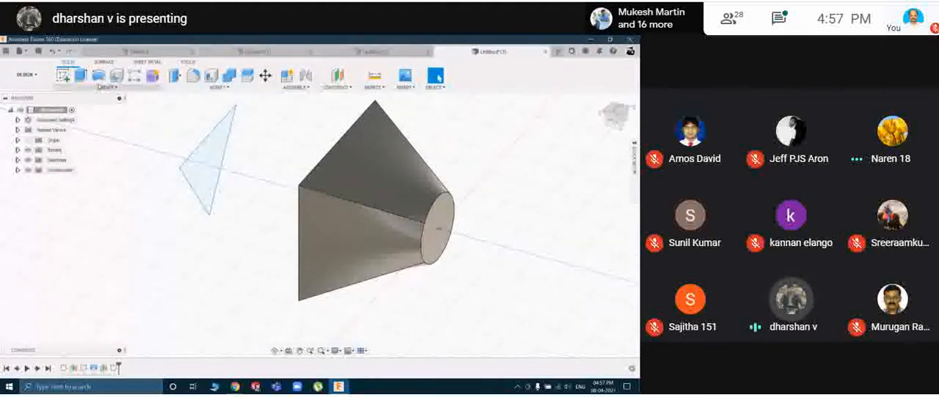
{"action": "left_click", "coordinate": [107, 87]}
{"action": "left_click", "coordinate": [82, 161]}
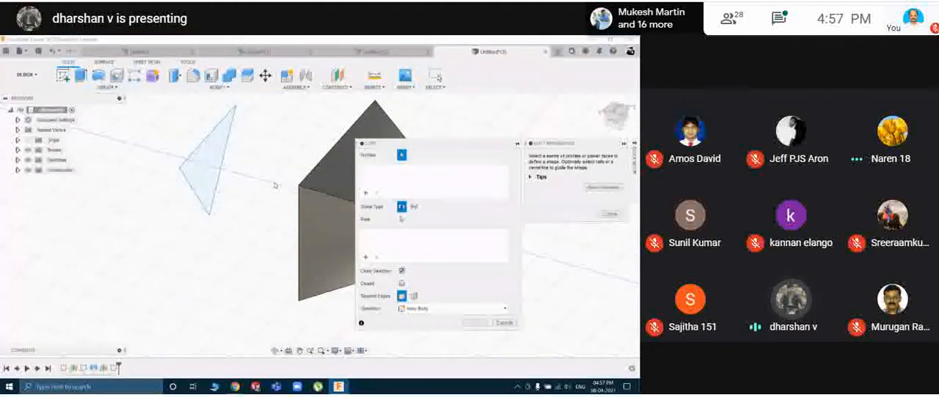
{"action": "middle_click_drag", "start_coordinate": [257, 199], "coordinate": [300, 185], "text": "shift"}
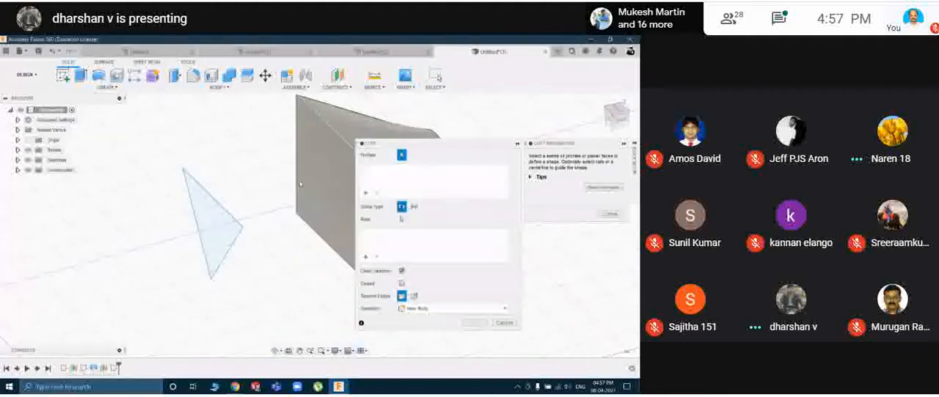
{"action": "left_click", "coordinate": [313, 151]}
{"action": "middle_click_drag", "start_coordinate": [308, 158], "coordinate": [246, 182], "text": "shift"}
{"action": "left_click", "coordinate": [204, 155]}
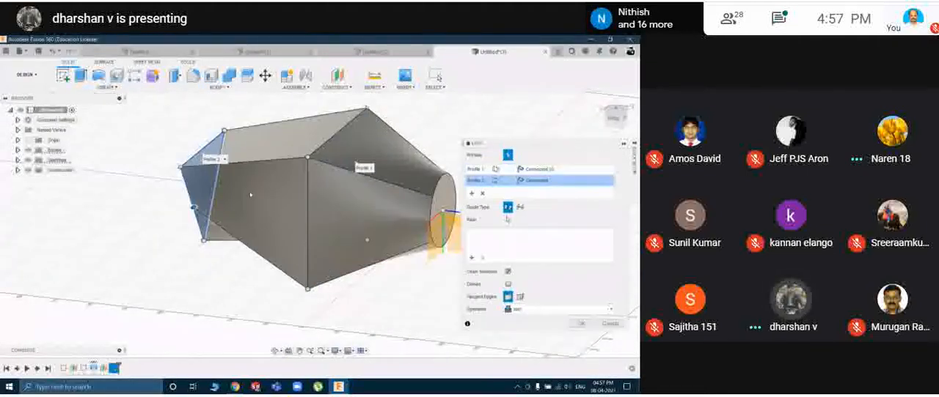
{"action": "left_click", "coordinate": [580, 324]}
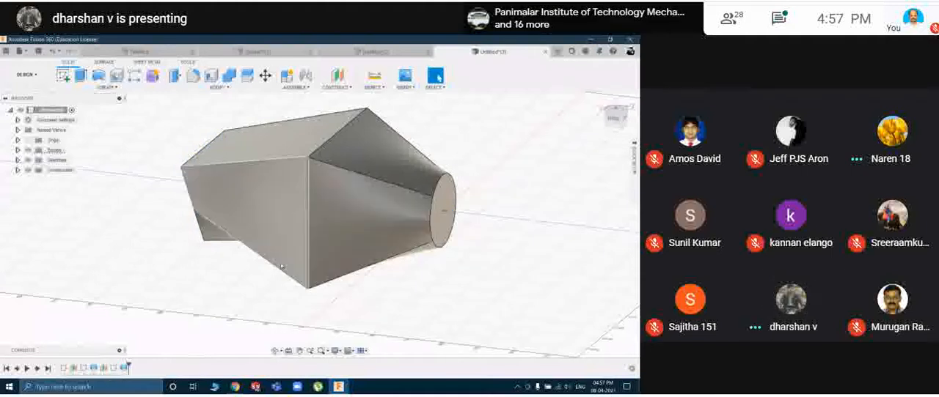
{"action": "middle_click_drag", "start_coordinate": [332, 212], "coordinate": [390, 271], "text": "shift"}
{"action": "key", "text": "Escape"}
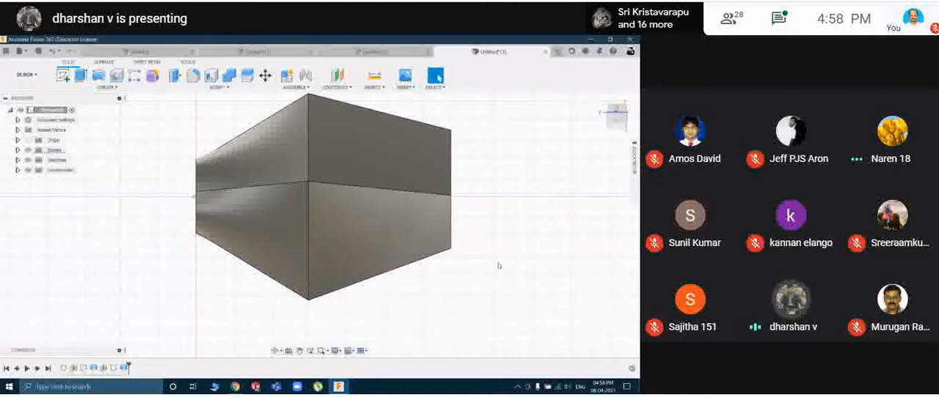
Create a new empty design and return to the design containing the lofted body.
{"action": "mouse_move", "coordinate": [497, 248]}
{"action": "middle_mouse_down", "text": "shift"}
{"action": "mouse_move", "coordinate": [469, 243]}
{"action": "mouse_move", "coordinate": [494, 246]}
{"action": "middle_mouse_up", "text": "shift"}
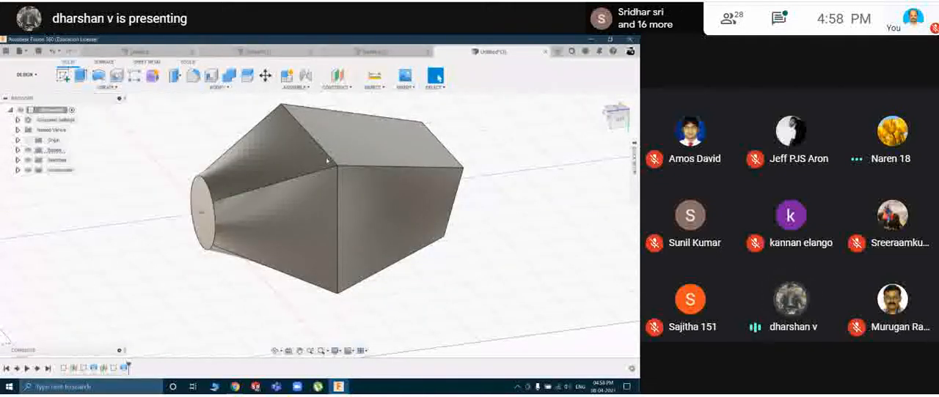
{"action": "mouse_move", "coordinate": [477, 214]}
{"action": "middle_mouse_down", "text": "shift"}
{"action": "mouse_move", "coordinate": [395, 199]}
{"action": "mouse_move", "coordinate": [512, 201]}
{"action": "mouse_move", "coordinate": [462, 216]}
{"action": "mouse_move", "coordinate": [463, 199]}
{"action": "mouse_move", "coordinate": [496, 195]}
{"action": "mouse_move", "coordinate": [485, 212]}
{"action": "middle_mouse_up", "text": "shift"}
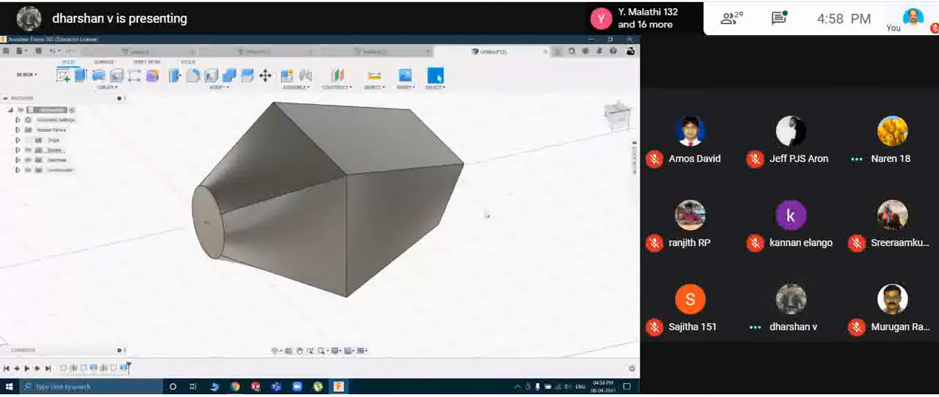
{"action": "left_click", "coordinate": [138, 87]}
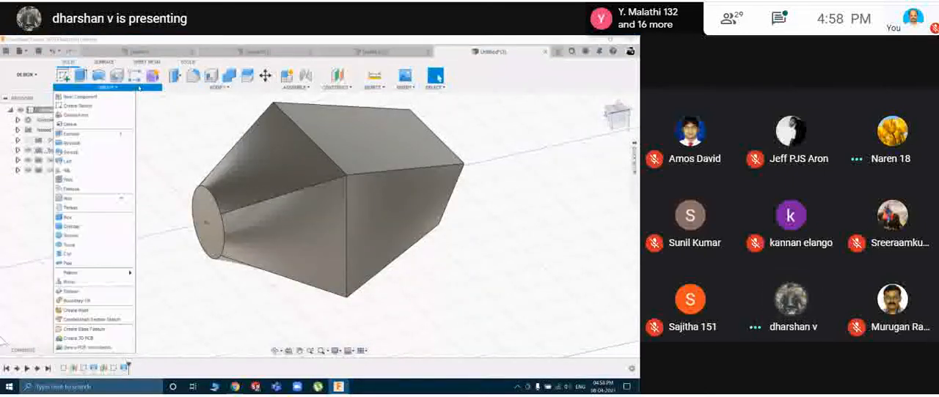
{"action": "left_click", "coordinate": [155, 133]}
{"action": "key", "text": "ctrl+n"}
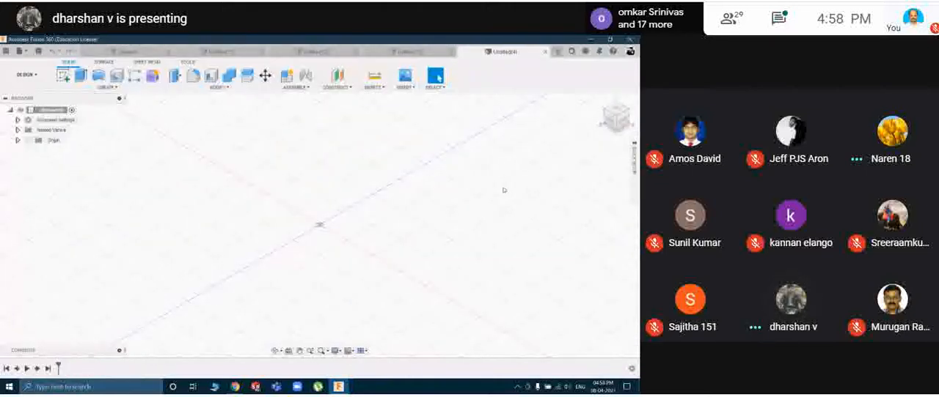
{"action": "left_click", "coordinate": [412, 52]}
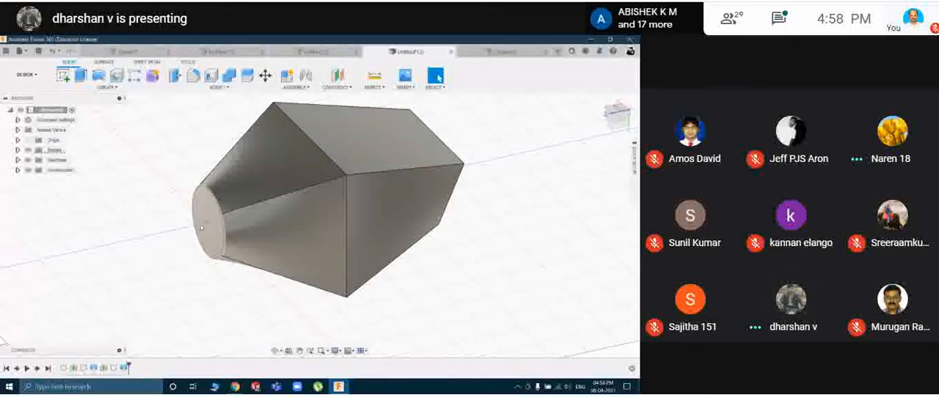
{"action": "middle_click_drag", "start_coordinate": [326, 223], "coordinate": [280, 215], "text": "shift"}
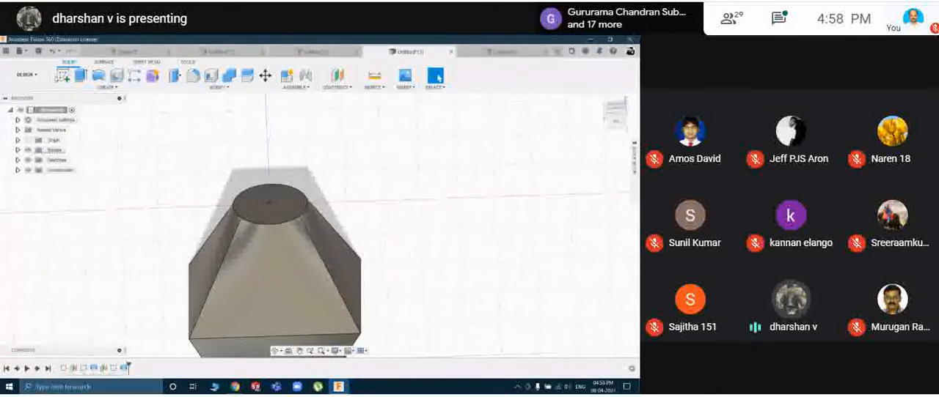
{"action": "left_click", "coordinate": [64, 77]}
{"action": "middle_click_drag", "start_coordinate": [402, 219], "coordinate": [358, 221], "text": "shift"}
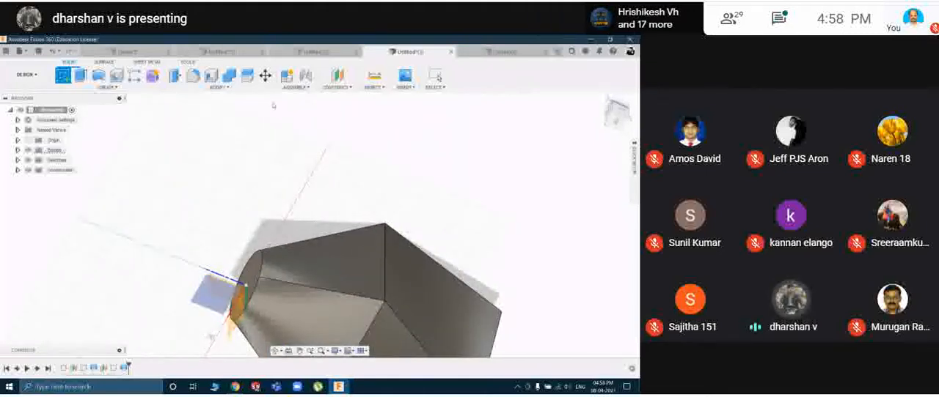
{"action": "key", "text": "Escape"}
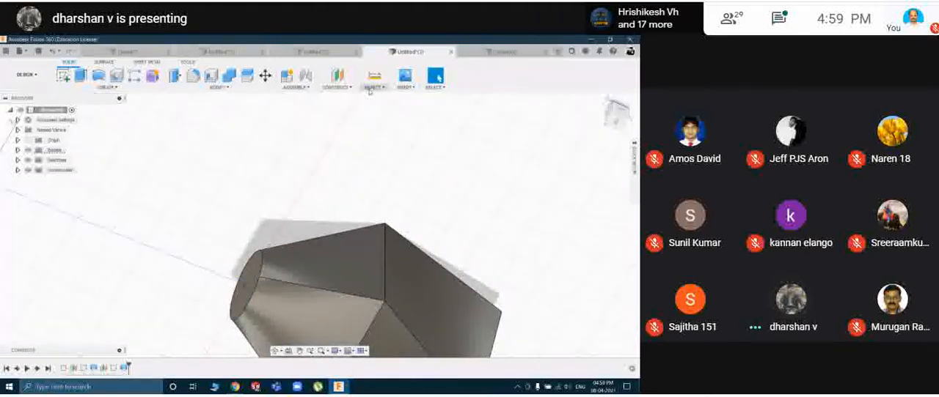
Construct a plane offset about 55 mm outward from the lofted body's circular end face.
{"action": "left_click", "coordinate": [372, 88]}
{"action": "left_click", "coordinate": [337, 87]}
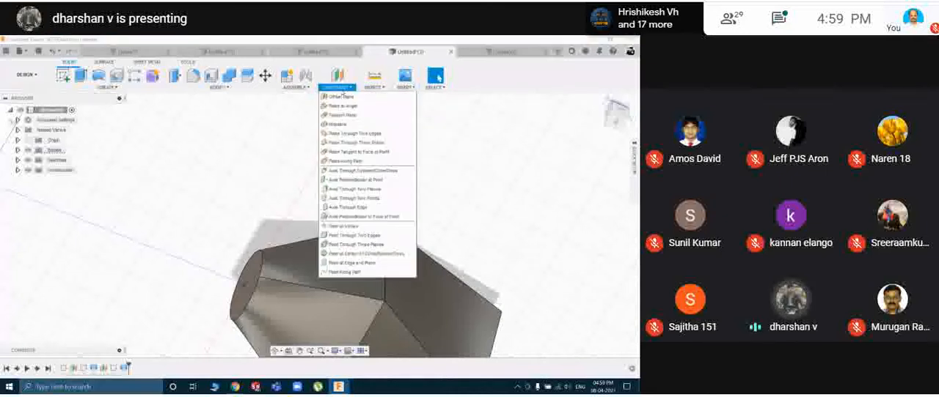
{"action": "left_click", "coordinate": [346, 98]}
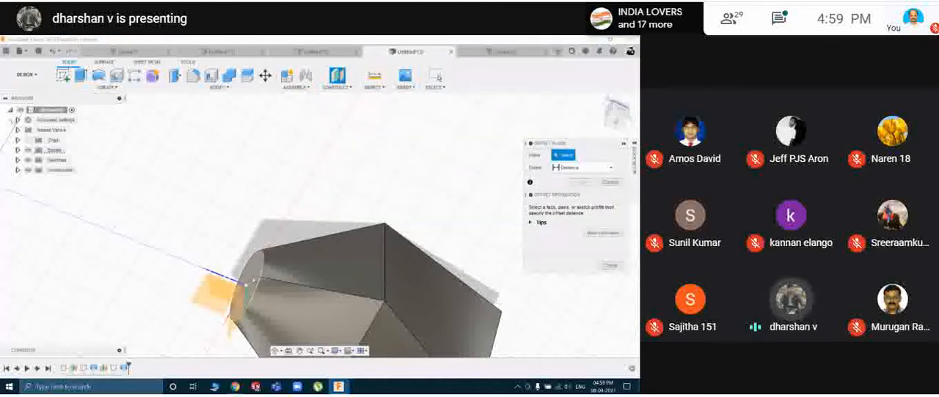
{"action": "left_click", "coordinate": [255, 280]}
{"action": "left_click_drag", "start_coordinate": [246, 281], "coordinate": [165, 243]}
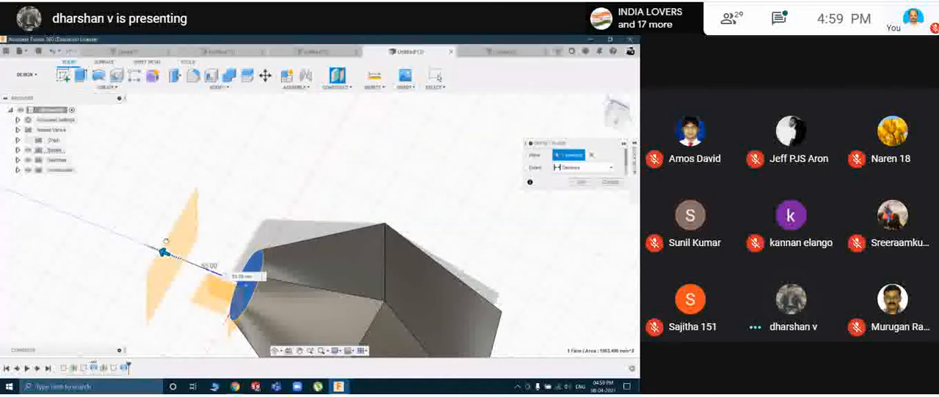
{"action": "left_click", "coordinate": [580, 182]}
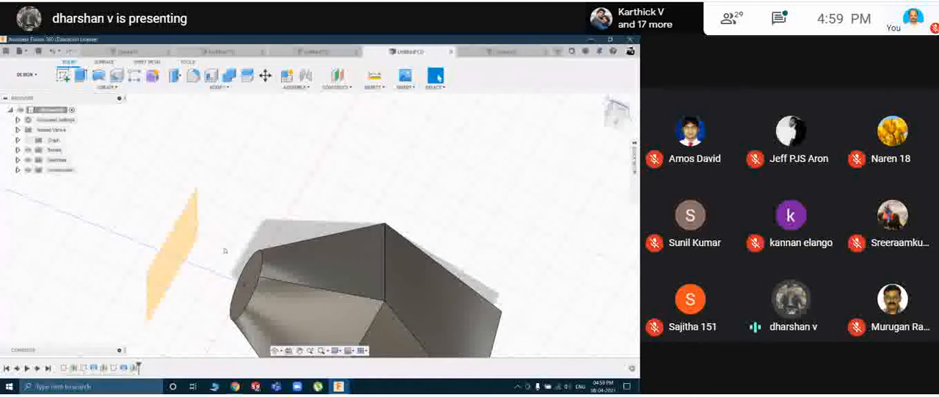
On the new offset plane, sketch a single point at the origin in line with the circular face's centre, and finish the sketch.
{"action": "left_click", "coordinate": [178, 248]}
{"action": "left_click", "coordinate": [63, 75]}
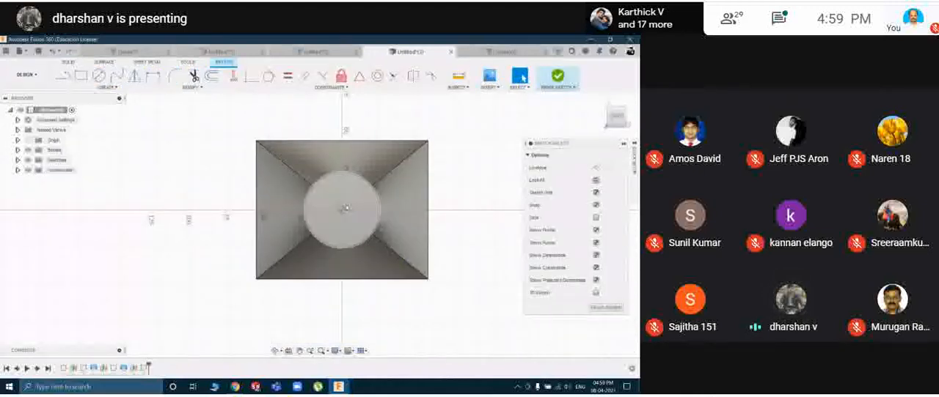
{"action": "left_click", "coordinate": [107, 87]}
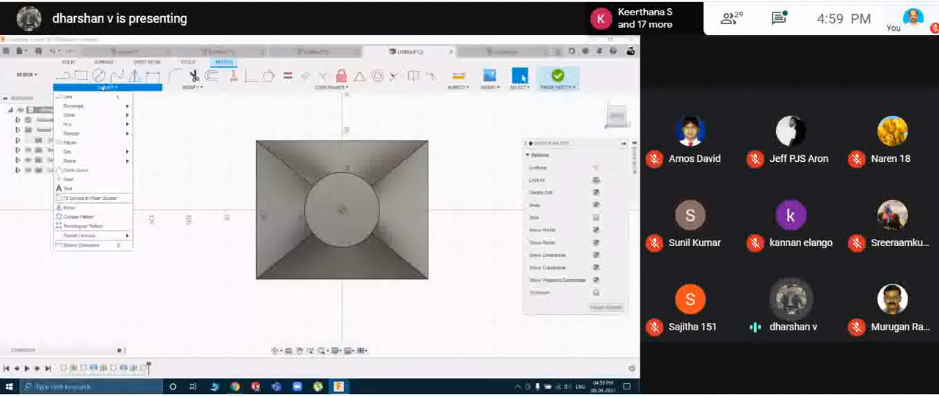
{"action": "left_click", "coordinate": [69, 181]}
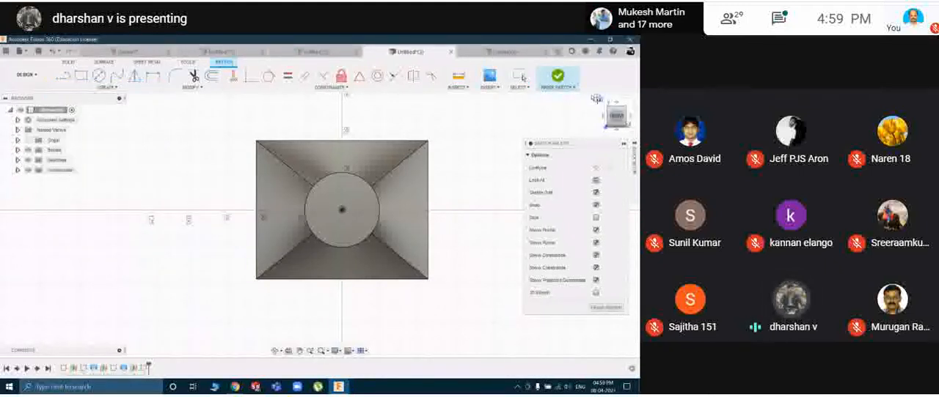
{"action": "left_click", "coordinate": [548, 89]}
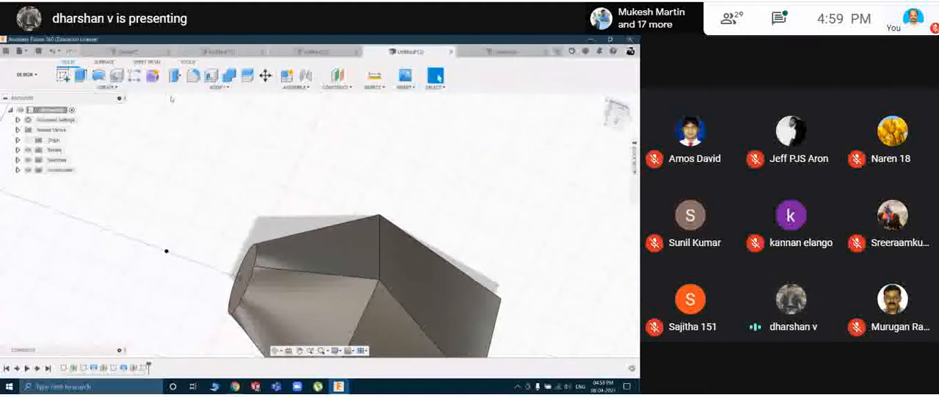
Loft from the circular end face to the sketched point with the Join operation, and inspect the pointed body from several sides.
{"action": "left_click", "coordinate": [107, 86]}
{"action": "left_click", "coordinate": [103, 177]}
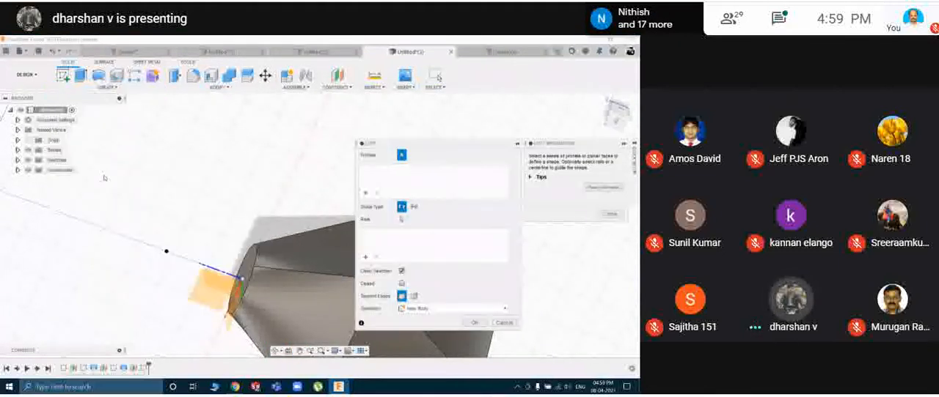
{"action": "left_click", "coordinate": [232, 258]}
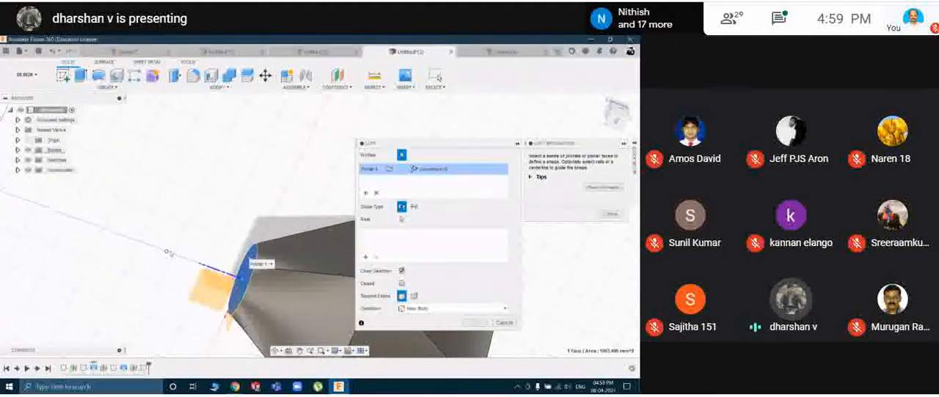
{"action": "left_click", "coordinate": [167, 253]}
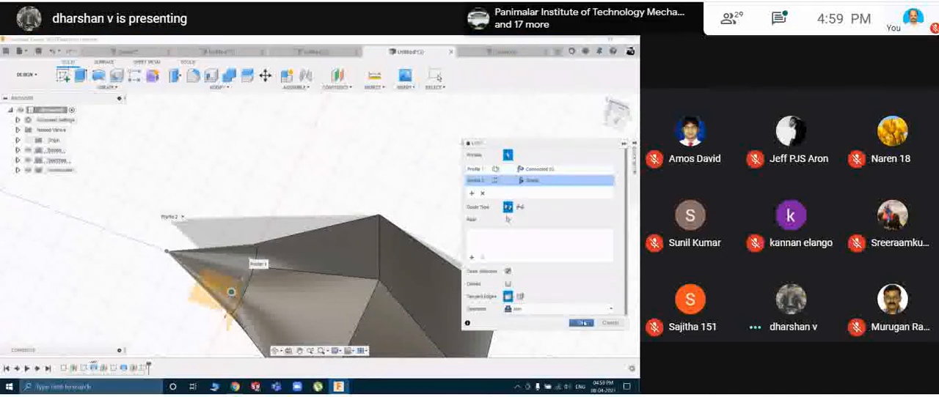
{"action": "left_click", "coordinate": [582, 321]}
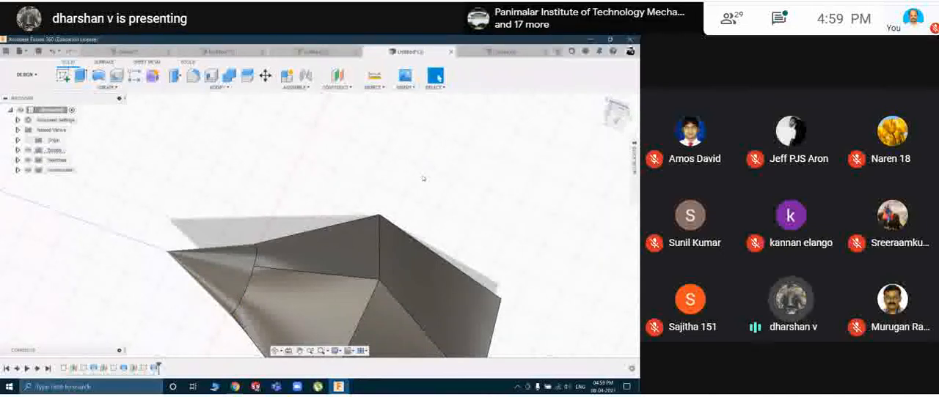
{"action": "mouse_move", "coordinate": [422, 178]}
{"action": "middle_mouse_down", "text": "shift"}
{"action": "mouse_move", "coordinate": [451, 159]}
{"action": "mouse_move", "coordinate": [420, 215]}
{"action": "mouse_move", "coordinate": [435, 186]}
{"action": "middle_mouse_up", "text": "shift"}
{"action": "middle_click_drag", "start_coordinate": [439, 158], "coordinate": [413, 172], "text": "shift"}
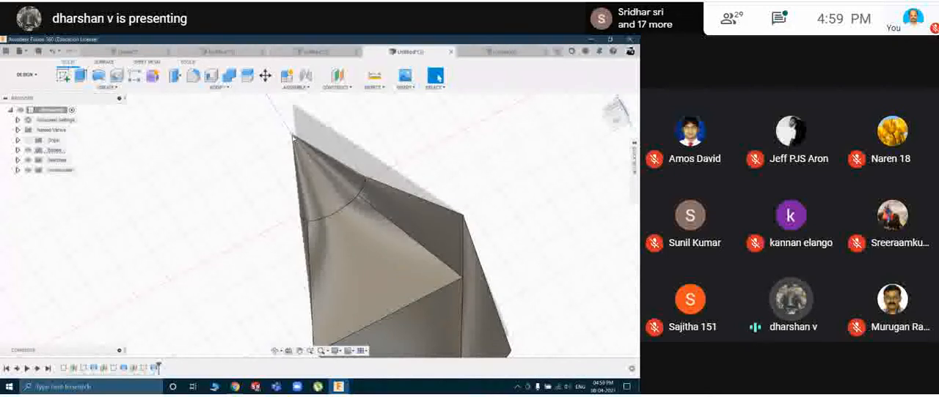
{"action": "middle_click_drag", "start_coordinate": [387, 141], "coordinate": [270, 204], "text": "shift"}
{"action": "mouse_move", "coordinate": [349, 201]}
{"action": "middle_mouse_down", "text": "shift"}
{"action": "mouse_move", "coordinate": [321, 197]}
{"action": "mouse_move", "coordinate": [294, 209]}
{"action": "mouse_move", "coordinate": [348, 208]}
{"action": "mouse_move", "coordinate": [343, 194]}
{"action": "middle_mouse_up", "text": "shift"}
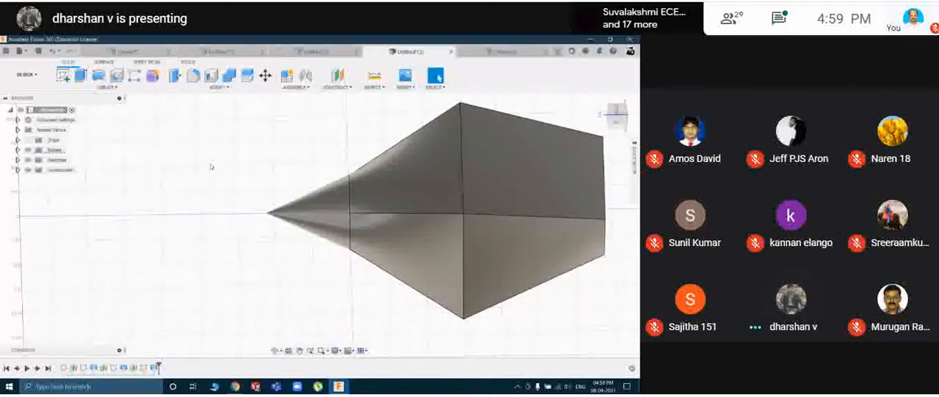
In the empty design, sketch a 100 mm diameter circle centred on the origin of the front XY plane, and finish the sketch.
{"action": "left_click", "coordinate": [129, 89]}
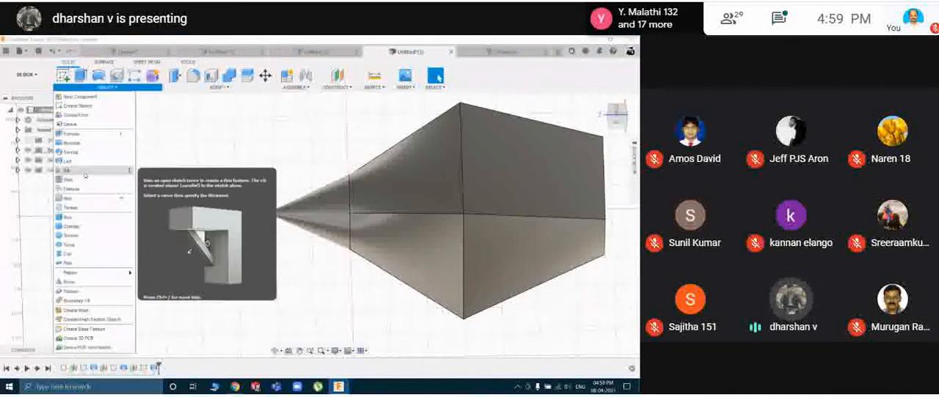
{"action": "left_click", "coordinate": [237, 151]}
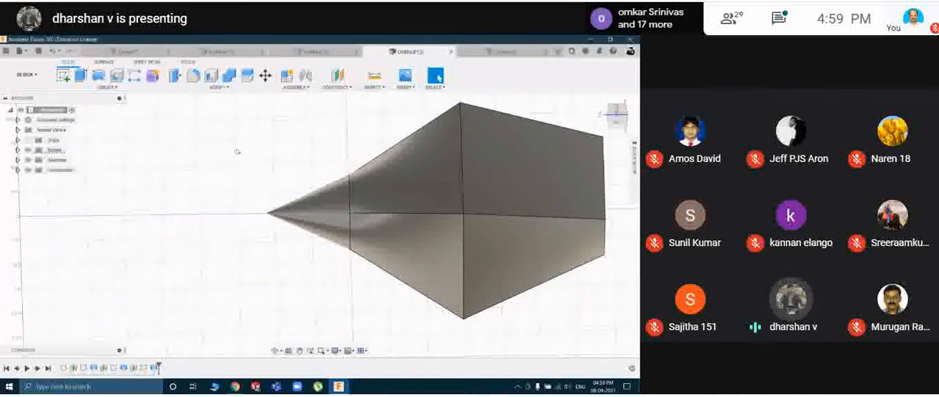
{"action": "key", "text": "ctrl+n"}
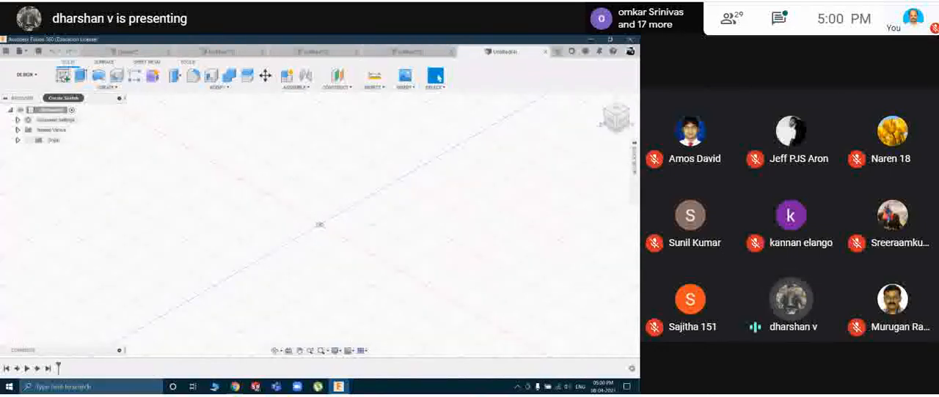
{"action": "left_click", "coordinate": [63, 75]}
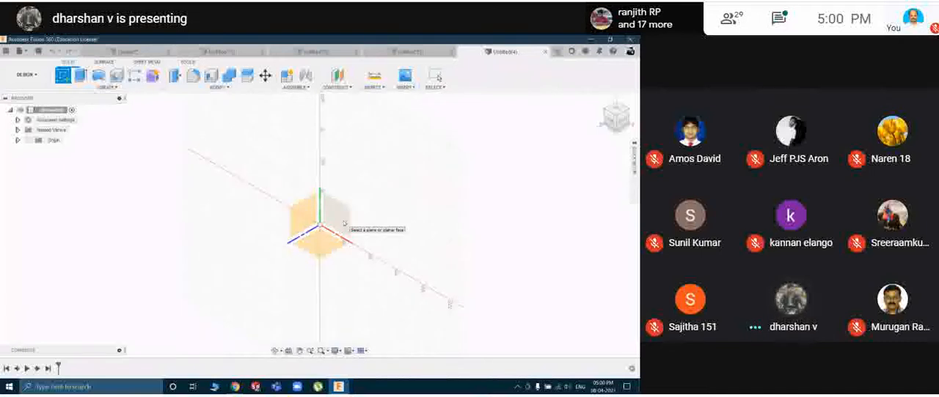
{"action": "left_click", "coordinate": [344, 223]}
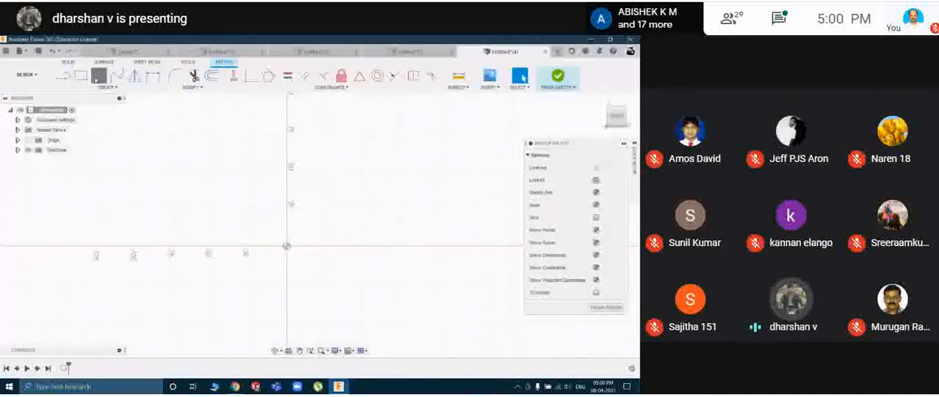
{"action": "key", "text": "c"}
{"action": "left_click", "coordinate": [286, 246]}
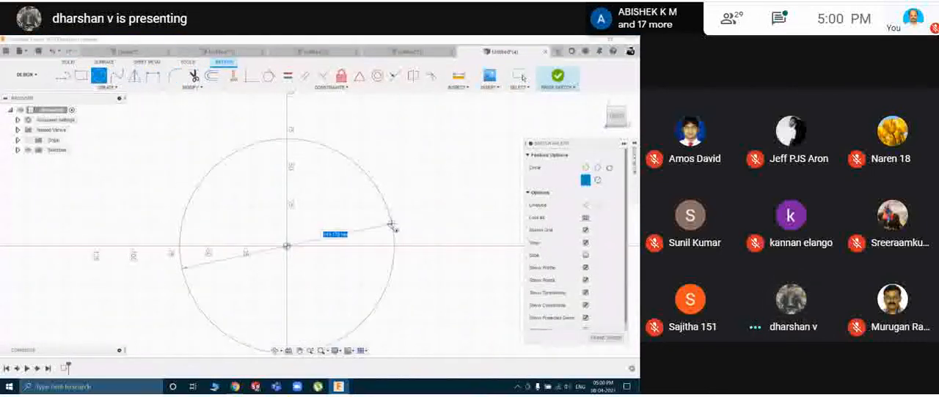
{"action": "type", "text": "100"}
{"action": "key", "text": "Return"}
{"action": "key", "text": "Escape"}
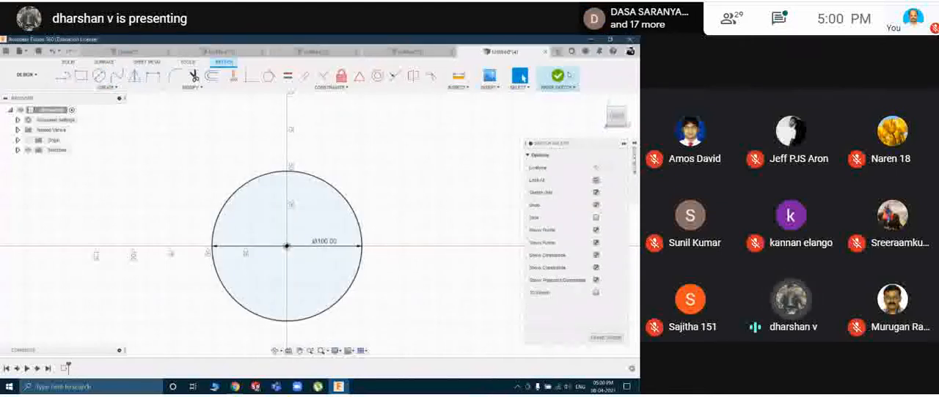
{"action": "left_click", "coordinate": [568, 75]}
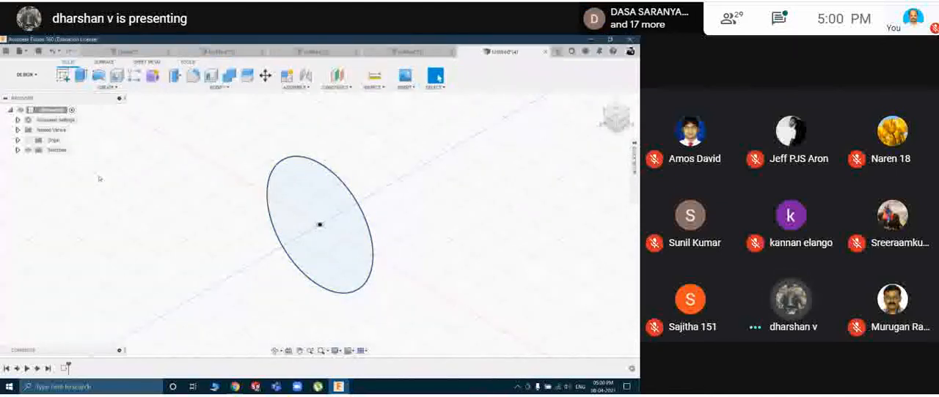
Edit the circle sketch to add a concentric 95 mm diameter circle inside the first one, and finish the sketch.
{"action": "double_click", "coordinate": [65, 368]}
{"action": "left_click", "coordinate": [98, 75]}
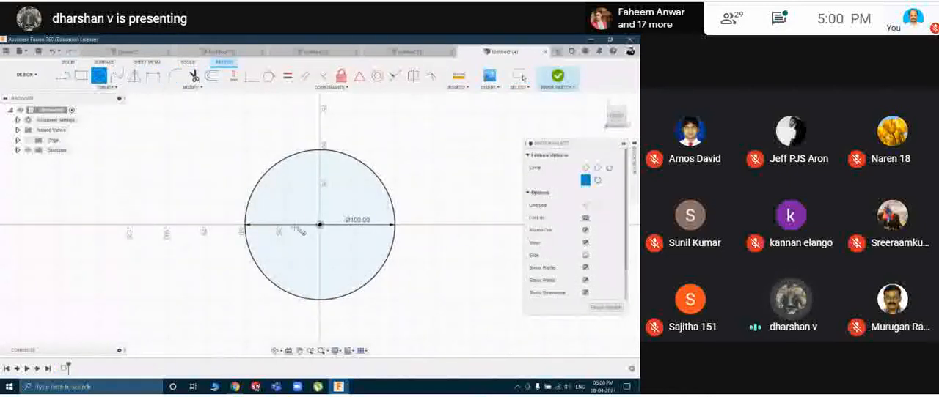
{"action": "left_click", "coordinate": [318, 225]}
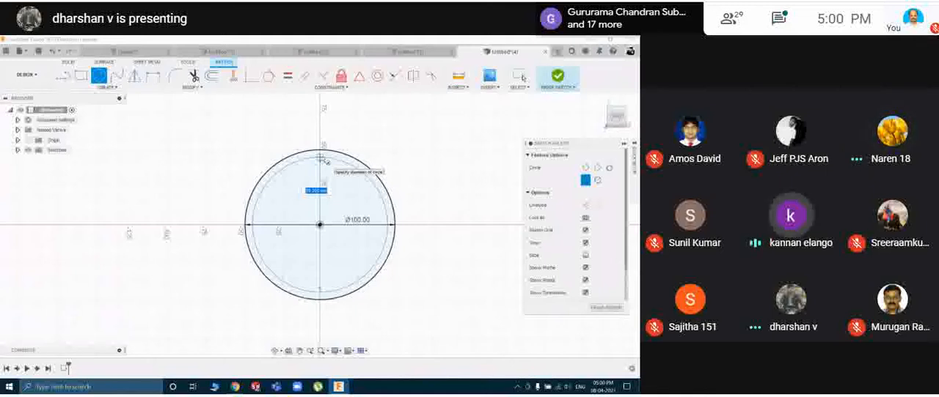
{"action": "type", "text": "85"}
{"action": "key", "text": "Return"}
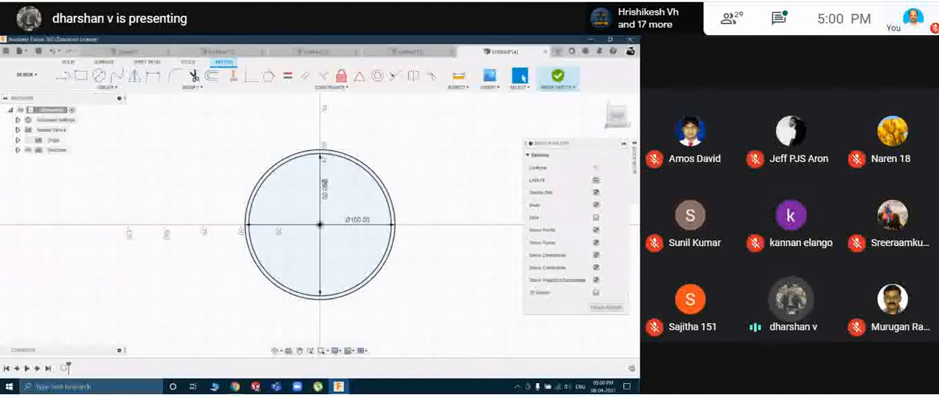
{"action": "left_click", "coordinate": [558, 76]}
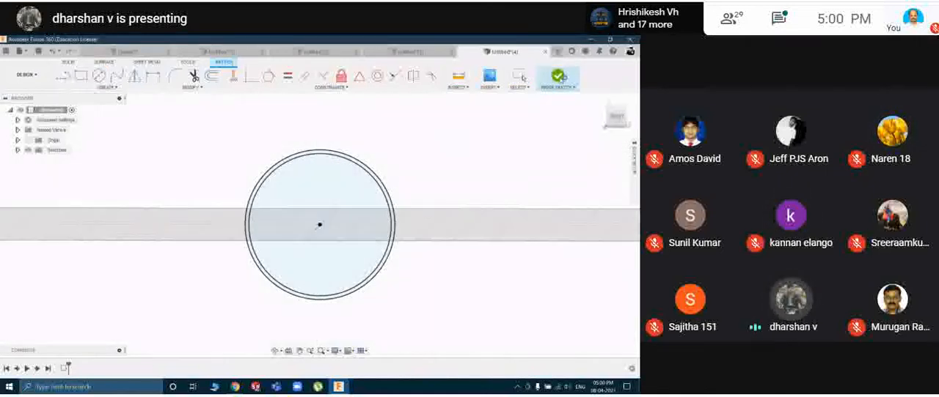
Extrude the ring profile between the two circles symmetrically about its sketch plane to form a thin-walled ring body.
{"action": "key", "text": "e"}
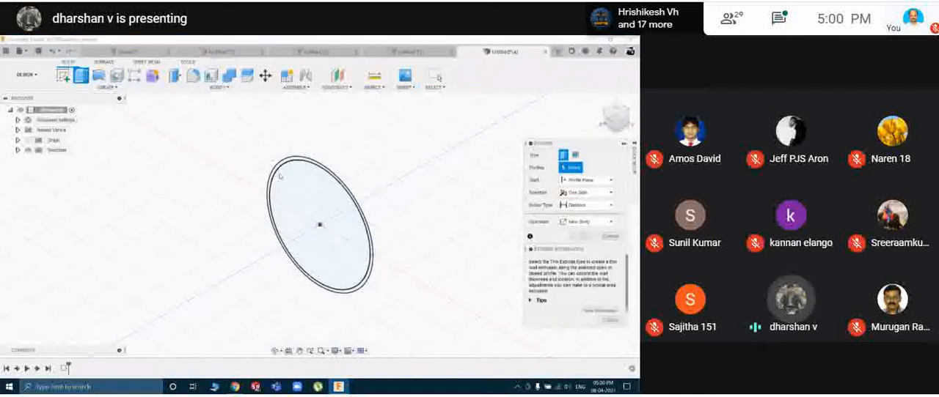
{"action": "left_click", "coordinate": [301, 162]}
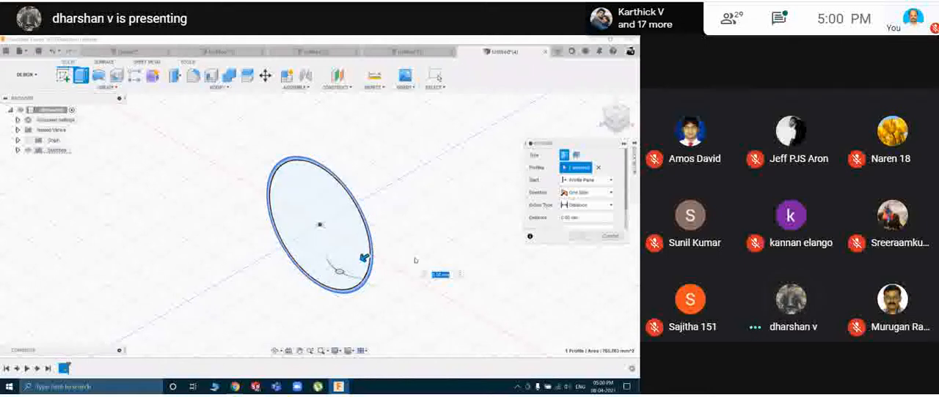
{"action": "left_click", "coordinate": [586, 192]}
{"action": "left_click", "coordinate": [579, 221]}
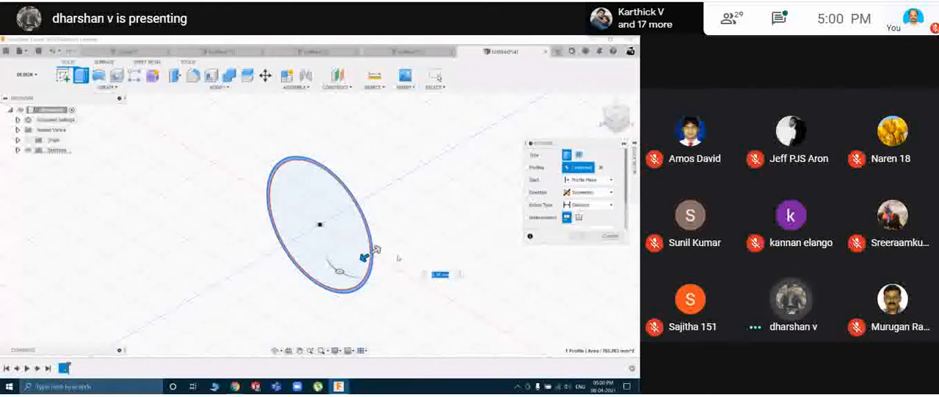
{"action": "left_click_drag", "start_coordinate": [367, 252], "coordinate": [352, 264]}
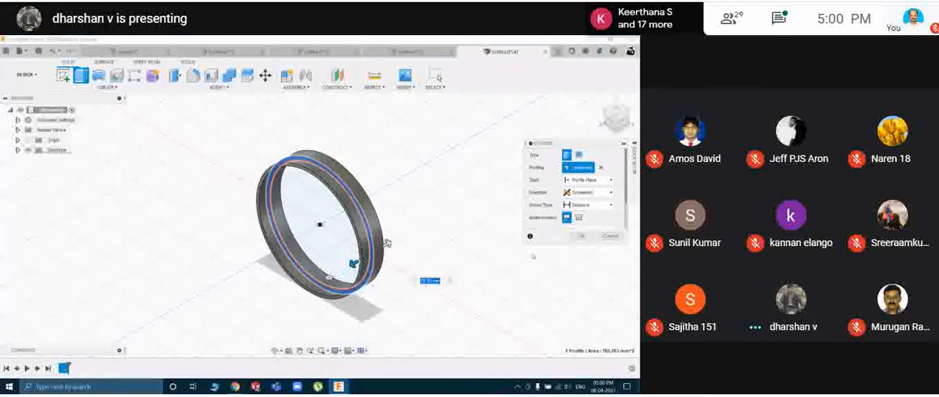
{"action": "left_click", "coordinate": [580, 236]}
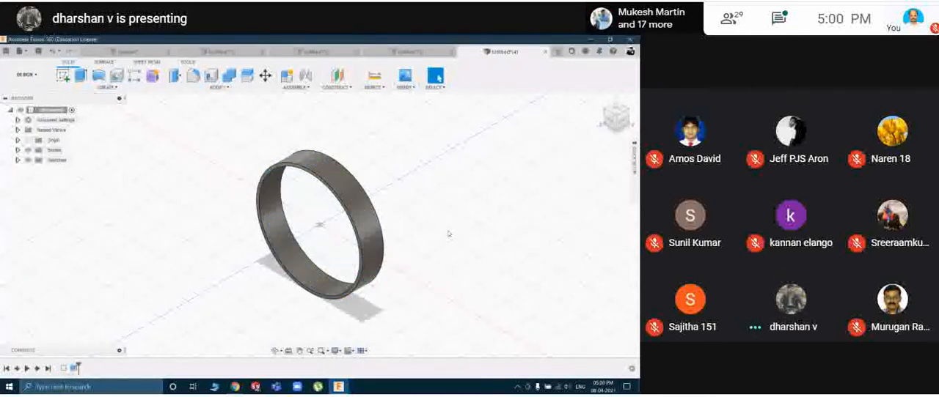
{"action": "middle_click_drag", "start_coordinate": [451, 234], "coordinate": [460, 232], "text": "shift"}
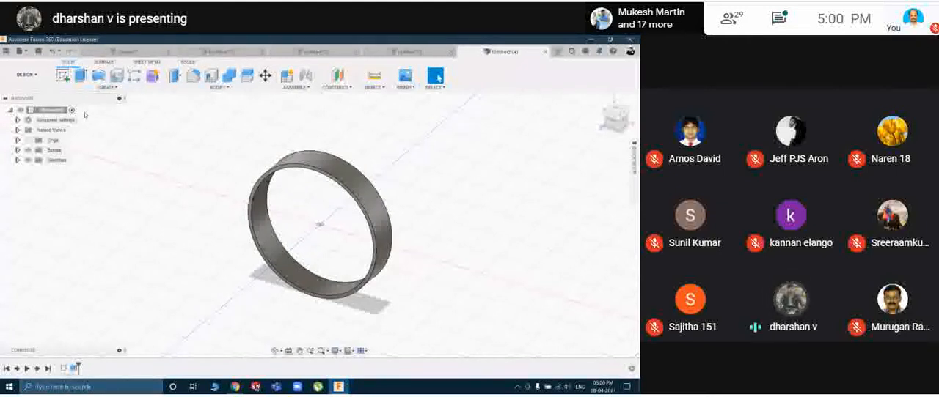
On the front XY plane inside the ring, sketch crossing horizontal and vertical lines, each about 82 mm long, through the origin.
{"action": "left_click", "coordinate": [63, 75]}
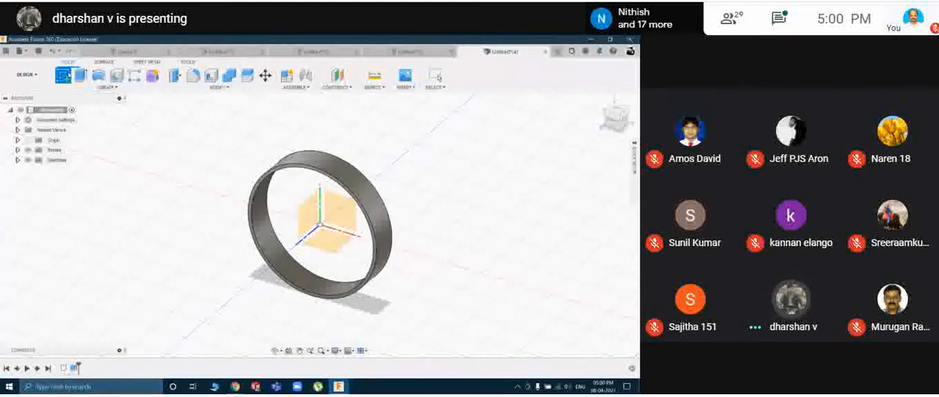
{"action": "left_click", "coordinate": [338, 215]}
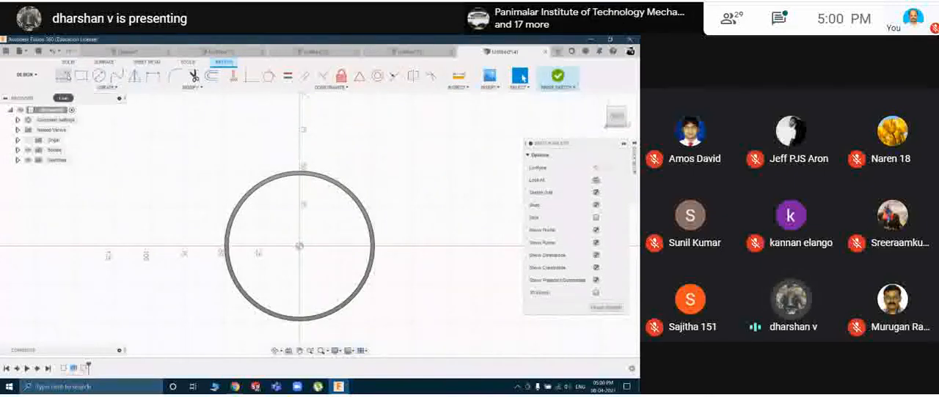
{"action": "left_click", "coordinate": [64, 76]}
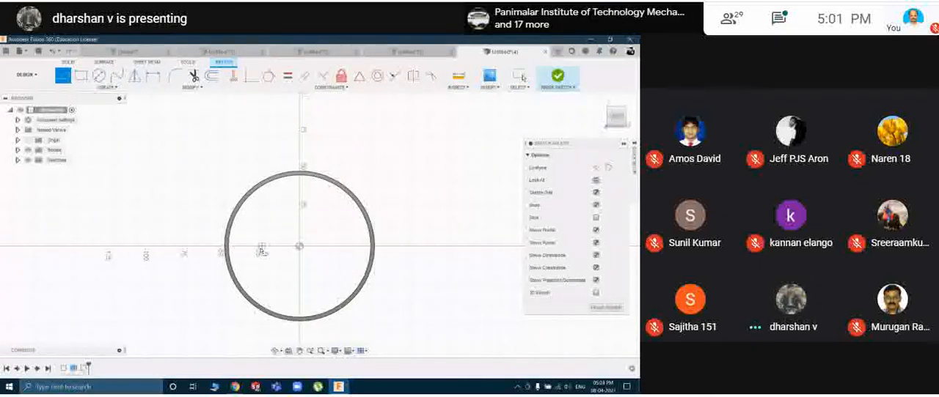
{"action": "left_click", "coordinate": [239, 248]}
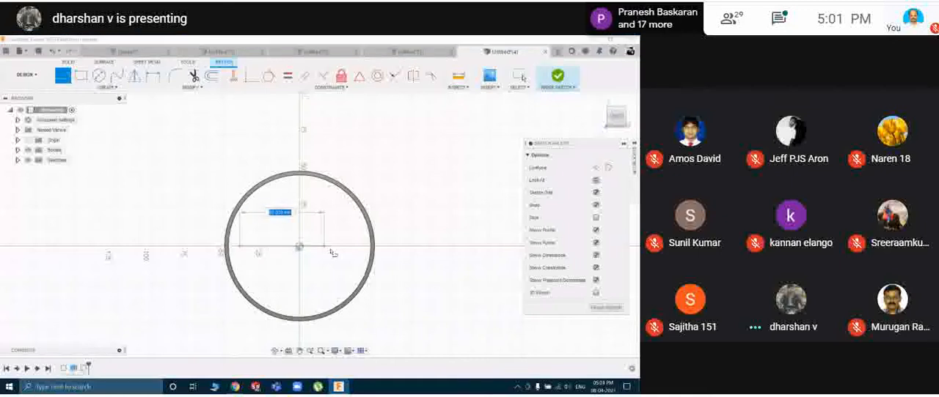
{"action": "left_click", "coordinate": [364, 251]}
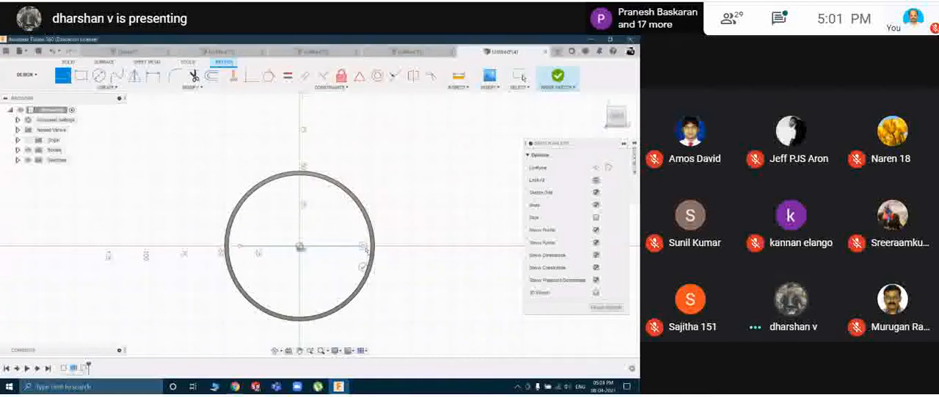
{"action": "key", "text": "Escape"}
{"action": "key", "text": "l"}
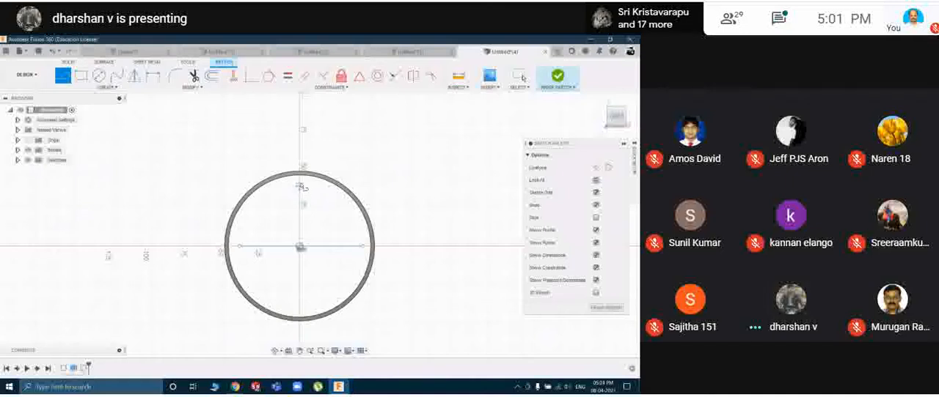
{"action": "left_click", "coordinate": [301, 187]}
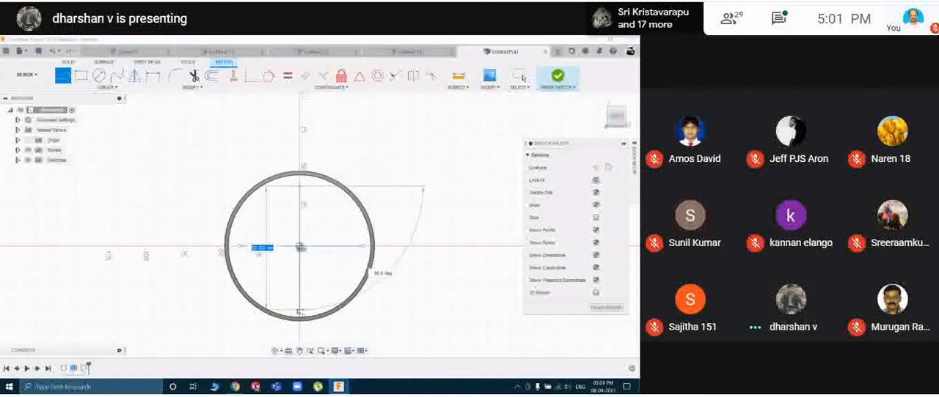
{"action": "key", "text": "Escape"}
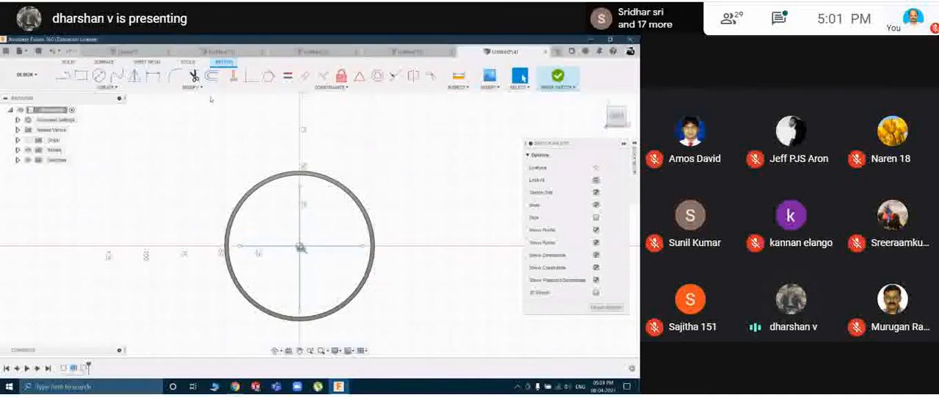
Set up a rectangular pattern of the horizontal line, symmetric in both directions, with a 15 mm vertical extent.
{"action": "left_click", "coordinate": [138, 91]}
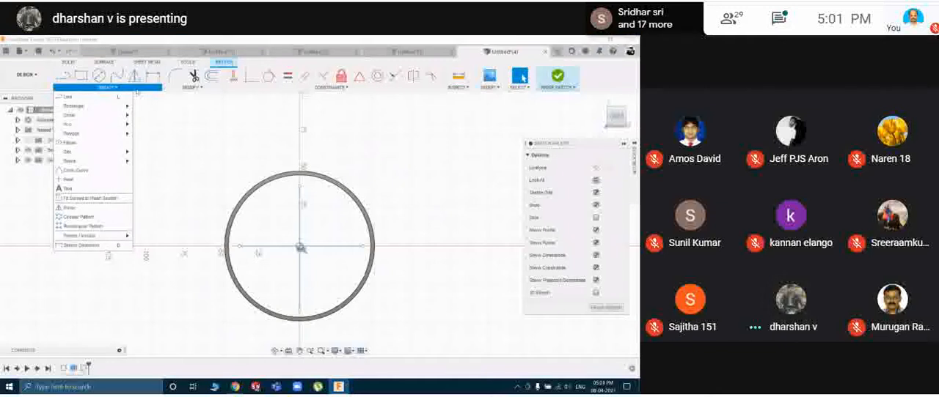
{"action": "left_click", "coordinate": [79, 227]}
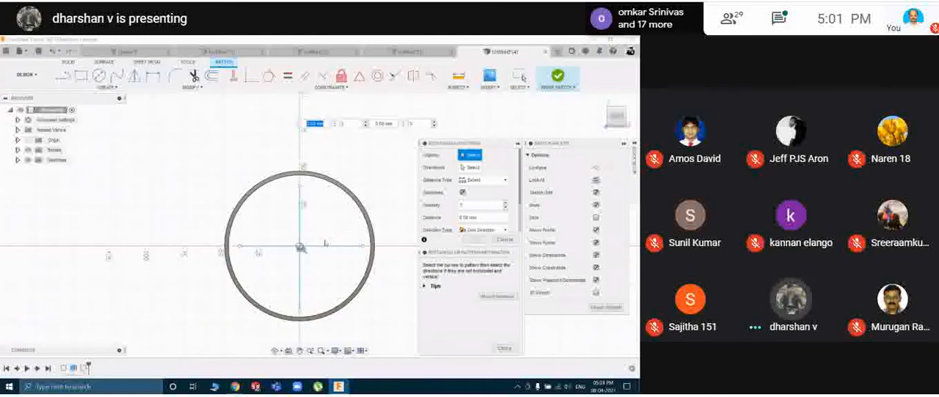
{"action": "left_click", "coordinate": [325, 248]}
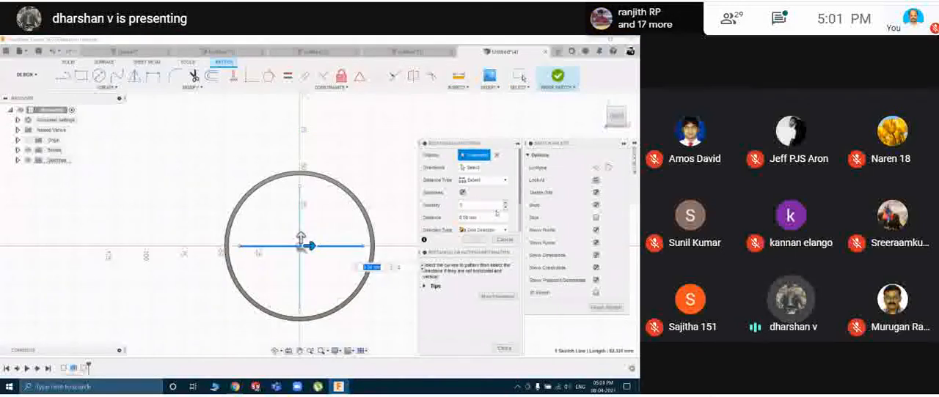
{"action": "scroll", "coordinate": [484, 213], "scroll_direction": "down", "scroll_amount": 1}
{"action": "left_click", "coordinate": [502, 207]}
{"action": "left_click", "coordinate": [485, 226]}
{"action": "scroll", "coordinate": [484, 209], "scroll_direction": "down", "scroll_amount": 1}
{"action": "left_click", "coordinate": [504, 225]}
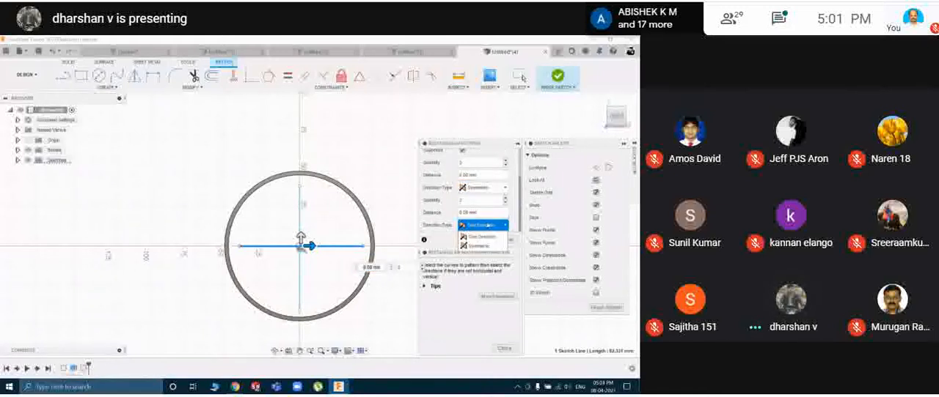
{"action": "left_click", "coordinate": [482, 246]}
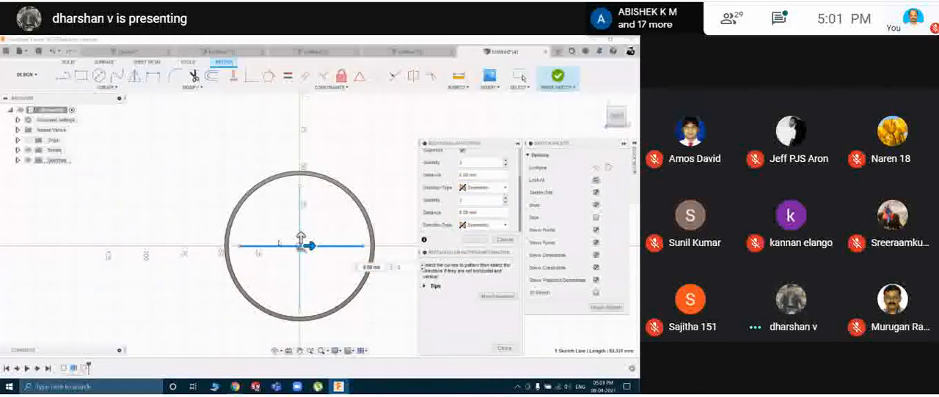
{"action": "left_click_drag", "start_coordinate": [301, 237], "coordinate": [300, 216]}
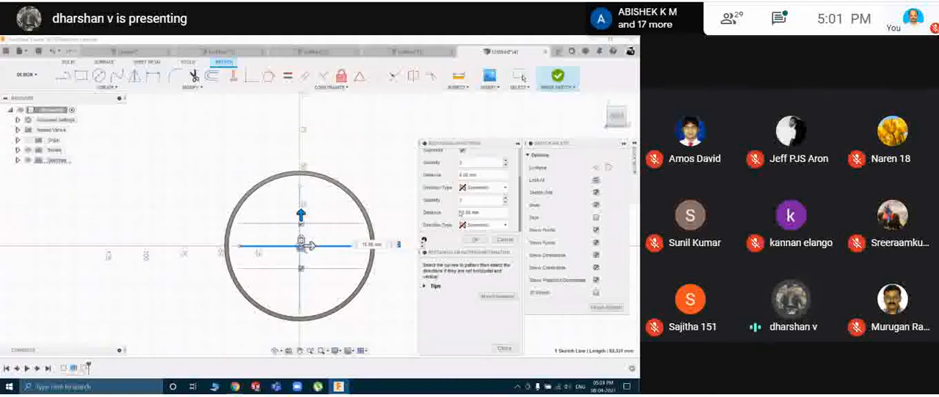
Set the horizontal line pattern's quantities to 16 and its vertical extent to 45 mm, and complete the pattern.
{"action": "left_click", "coordinate": [463, 163]}
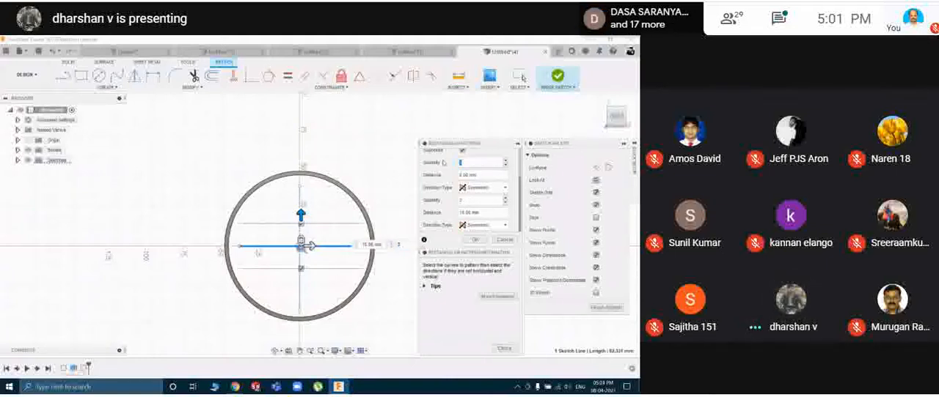
{"action": "type", "text": "10"}
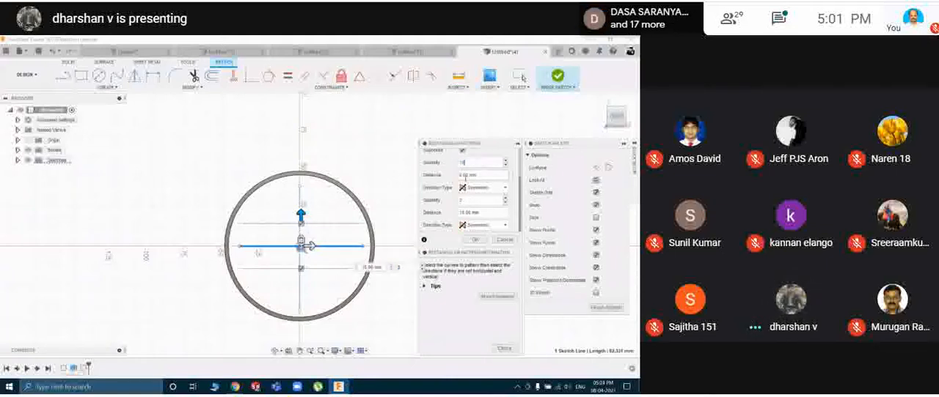
{"action": "key", "text": "BackSpace"}
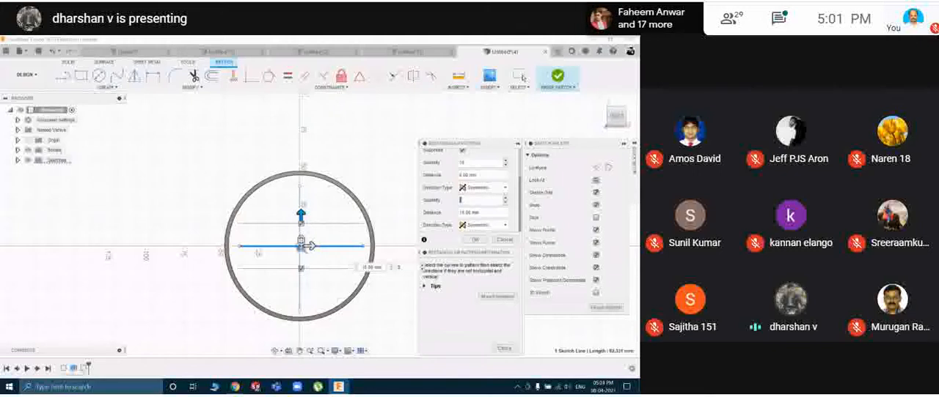
{"action": "type", "text": "15"}
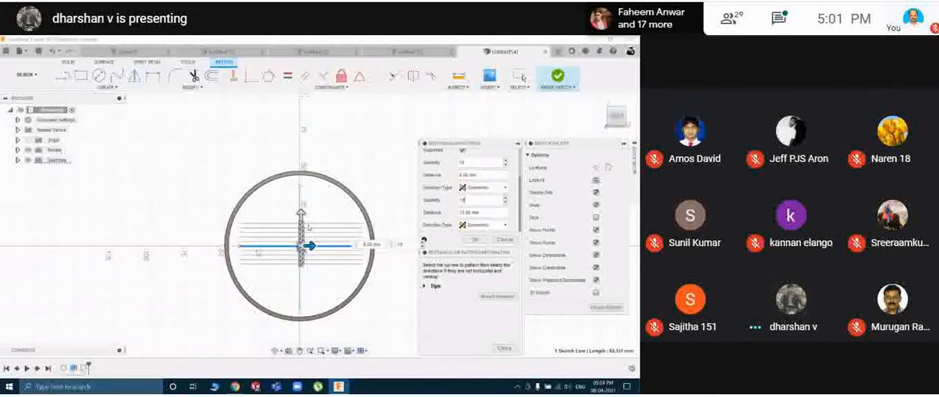
{"action": "left_click_drag", "start_coordinate": [304, 217], "coordinate": [308, 174]}
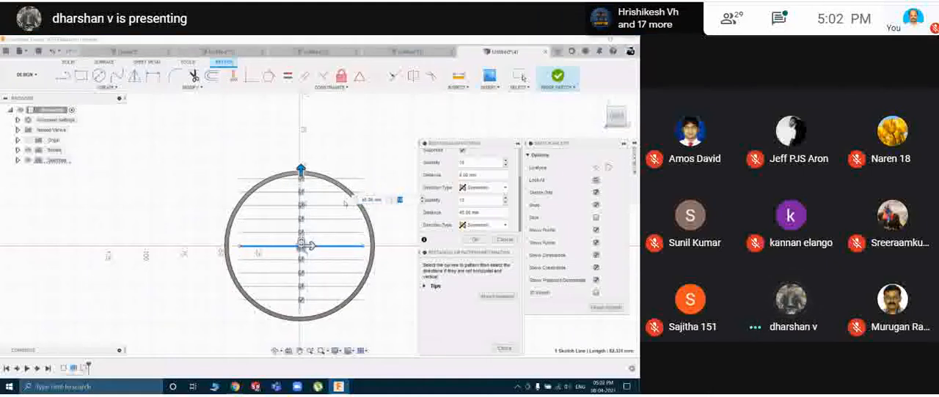
{"action": "double_click", "coordinate": [471, 163]}
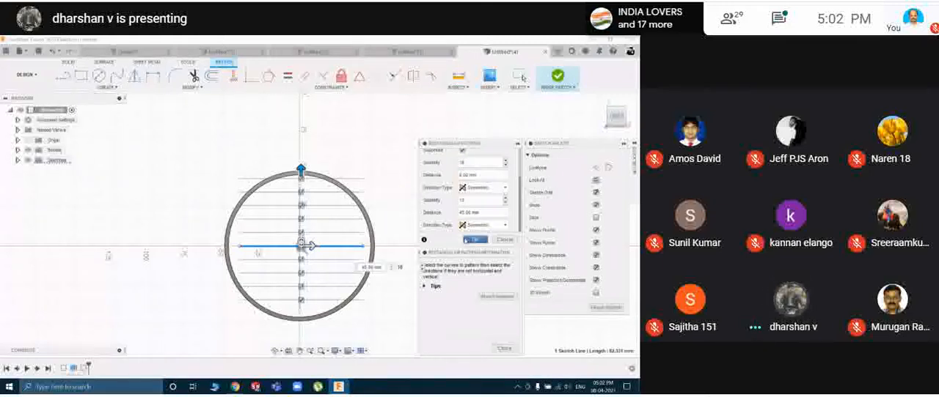
{"action": "type", "text": "10"}
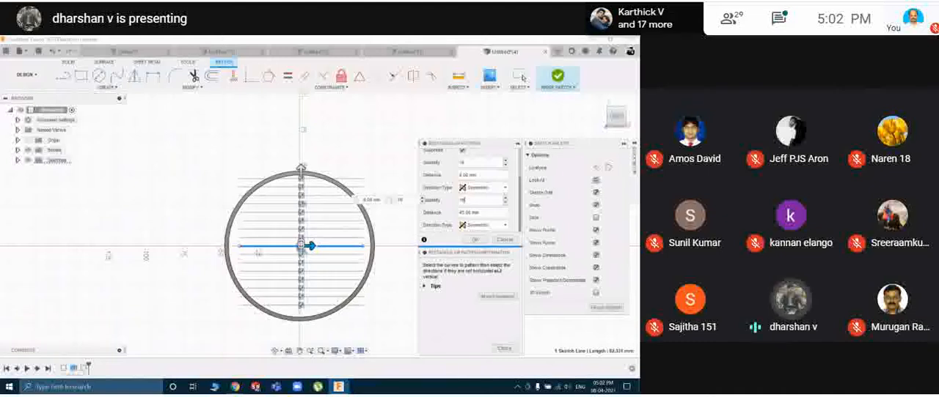
{"action": "left_click", "coordinate": [481, 240]}
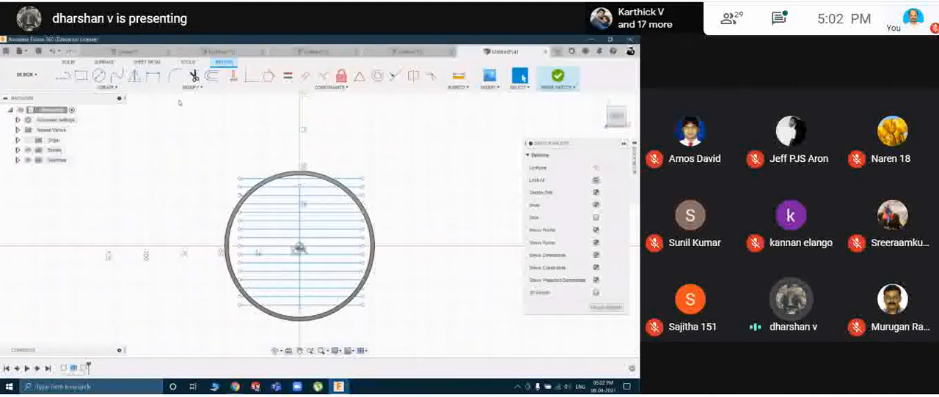
Set up a rectangular pattern of the vertical sketch line with a quantity of 16 and a 25 mm horizontal extent.
{"action": "left_click", "coordinate": [129, 90]}
{"action": "left_click", "coordinate": [88, 210]}
{"action": "left_click", "coordinate": [299, 194]}
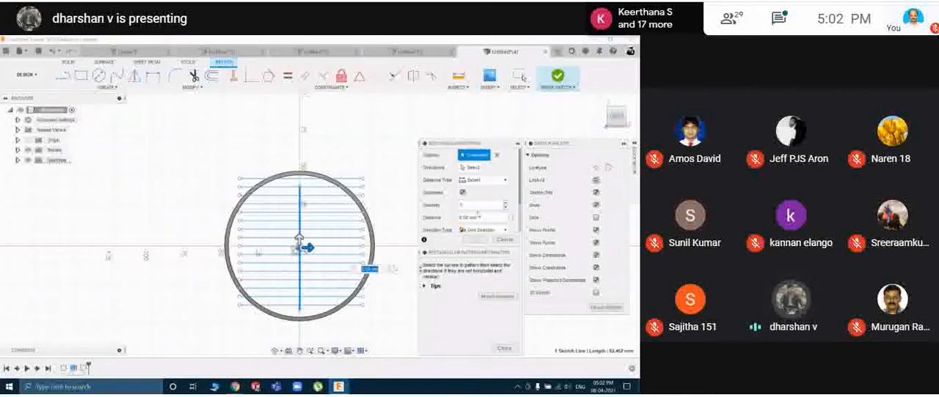
{"action": "left_click_drag", "start_coordinate": [472, 206], "coordinate": [452, 207]}
{"action": "type", "text": "15"}
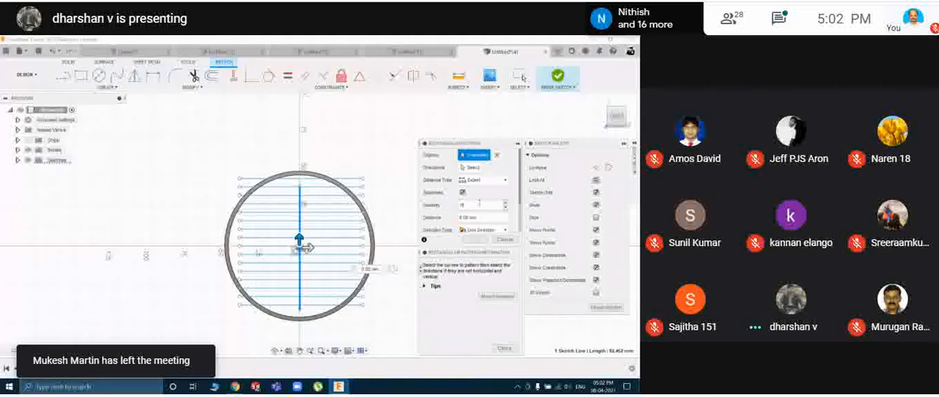
{"action": "scroll", "coordinate": [483, 198], "scroll_direction": "down", "scroll_amount": 2}
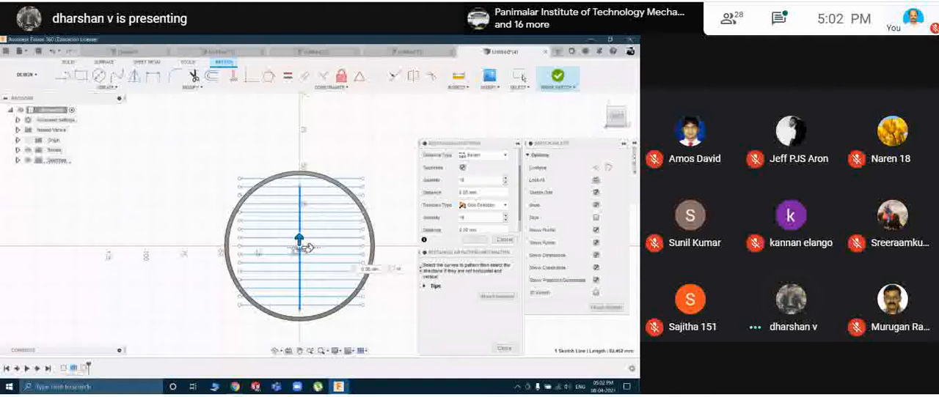
{"action": "left_click_drag", "start_coordinate": [307, 248], "coordinate": [362, 248]}
Make the vertical line pattern symmetric in both directions with a 45 mm horizontal extent, and finish the sketch.
{"action": "left_click", "coordinate": [482, 204]}
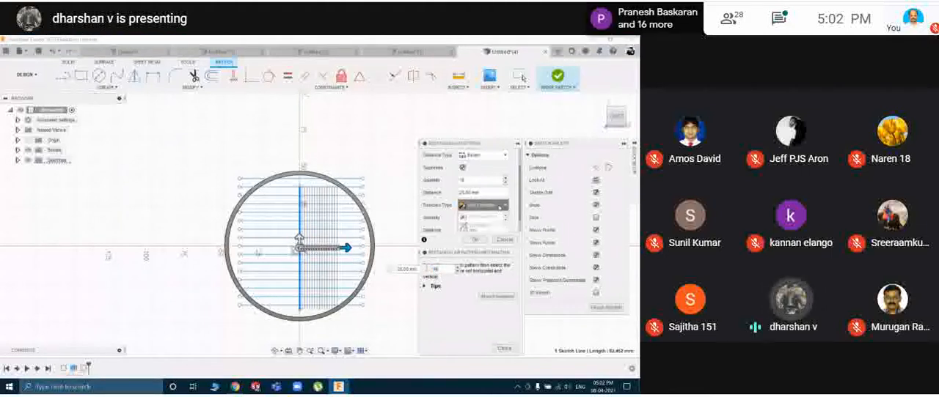
{"action": "left_click", "coordinate": [484, 225]}
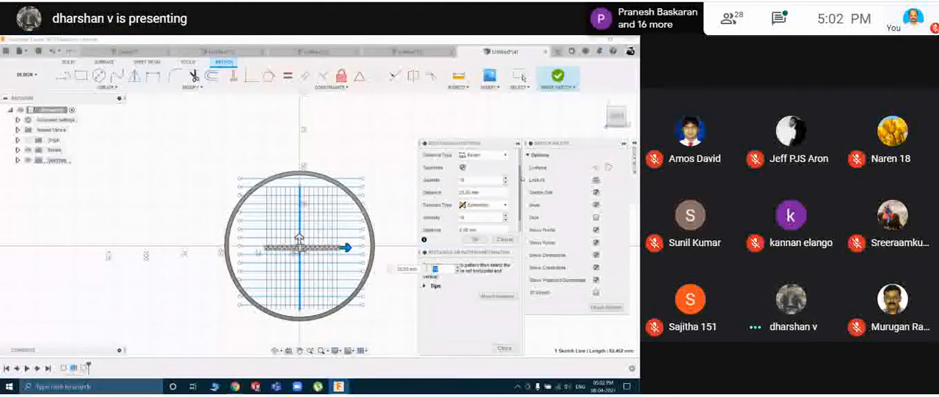
{"action": "scroll", "coordinate": [516, 190], "scroll_direction": "down", "scroll_amount": 1}
{"action": "left_click", "coordinate": [484, 224]}
{"action": "left_click", "coordinate": [482, 245]}
{"action": "left_click_drag", "start_coordinate": [344, 248], "coordinate": [376, 248]}
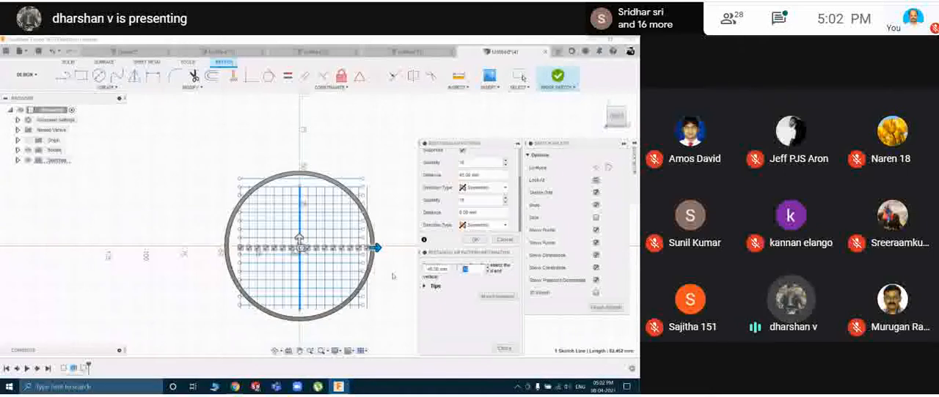
{"action": "left_click", "coordinate": [503, 350]}
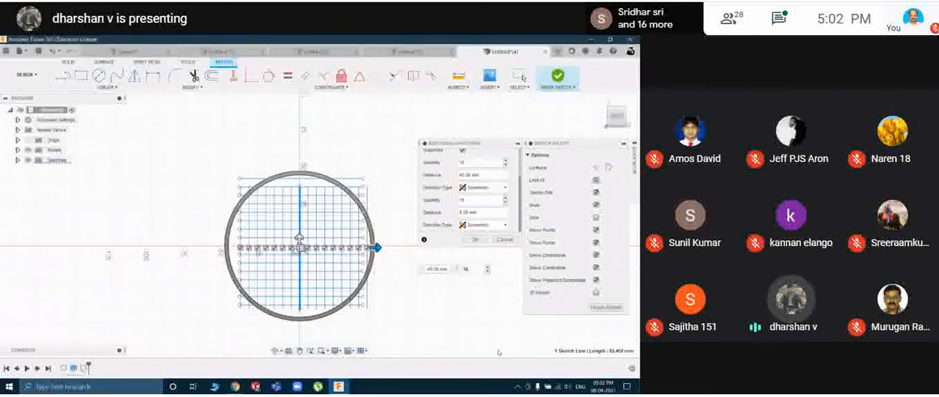
{"action": "left_click", "coordinate": [606, 308]}
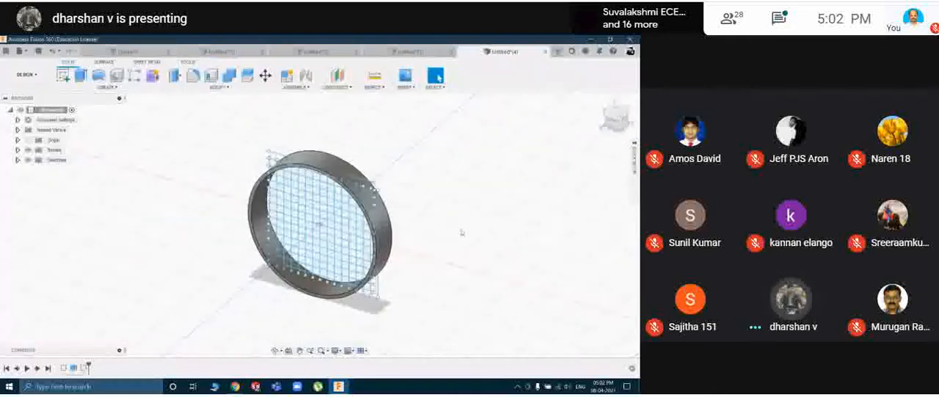
Create a symmetric web 0.5 mm thick from all the grid lines inside the ring, with depth to next.
{"action": "mouse_move", "coordinate": [480, 218]}
{"action": "middle_mouse_down", "text": "shift"}
{"action": "mouse_move", "coordinate": [352, 206]}
{"action": "mouse_move", "coordinate": [499, 209]}
{"action": "mouse_move", "coordinate": [482, 211]}
{"action": "middle_mouse_up", "text": "shift"}
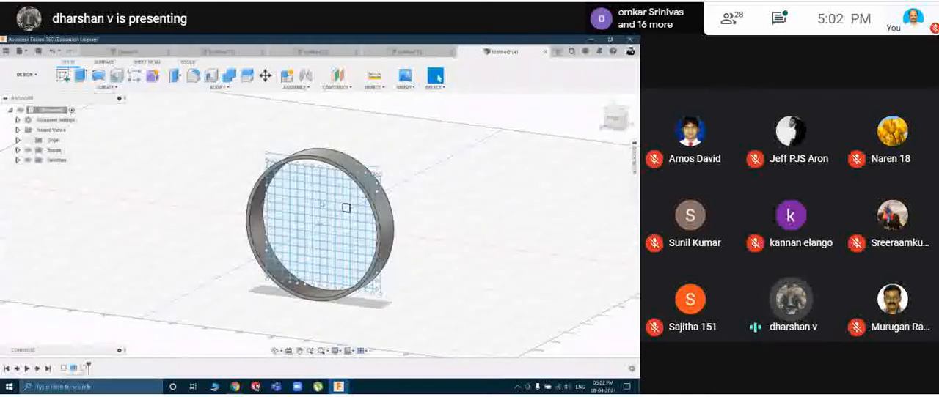
{"action": "left_click", "coordinate": [110, 87]}
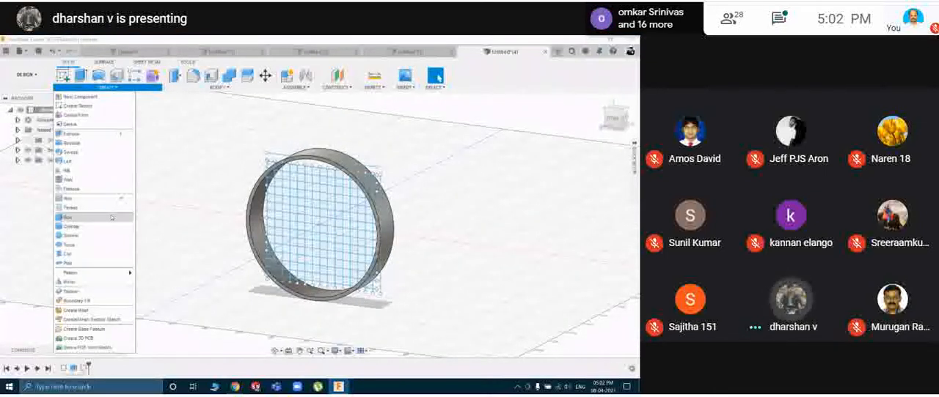
{"action": "left_click", "coordinate": [80, 179]}
{"action": "left_click_drag", "start_coordinate": [239, 130], "coordinate": [398, 311]}
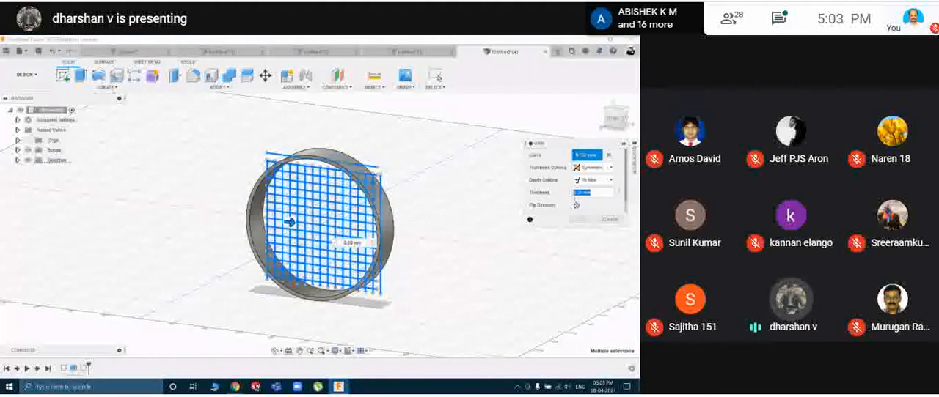
{"action": "type", "text": "1"}
{"action": "type", "text": ".5"}
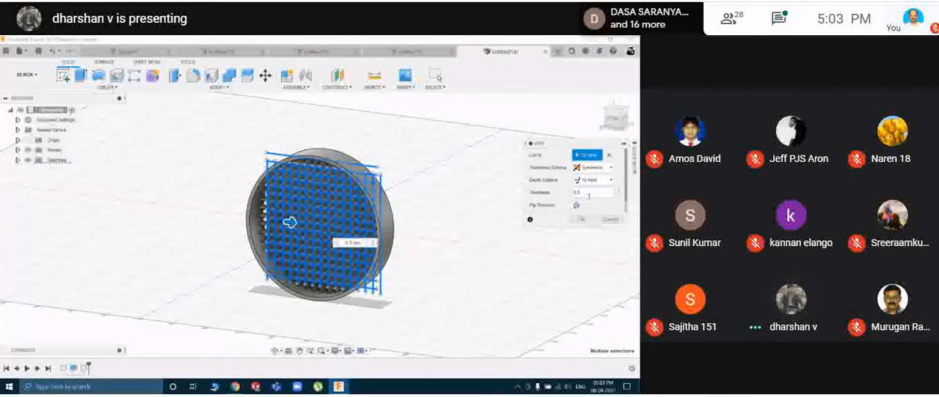
{"action": "left_click", "coordinate": [581, 220]}
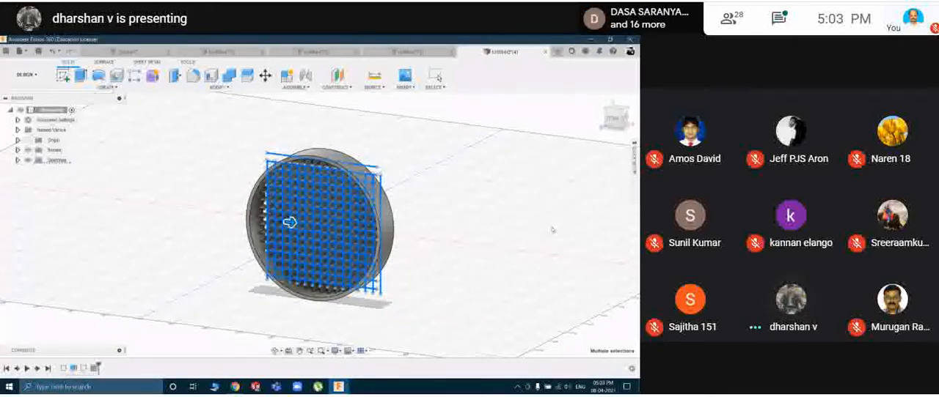
Examine the web grid inside the ring from the front and at oblique angles.
{"action": "mouse_move", "coordinate": [513, 220]}
{"action": "middle_mouse_down", "text": "shift"}
{"action": "mouse_move", "coordinate": [499, 210]}
{"action": "mouse_move", "coordinate": [399, 200]}
{"action": "mouse_move", "coordinate": [507, 213]}
{"action": "middle_mouse_up", "text": "shift"}
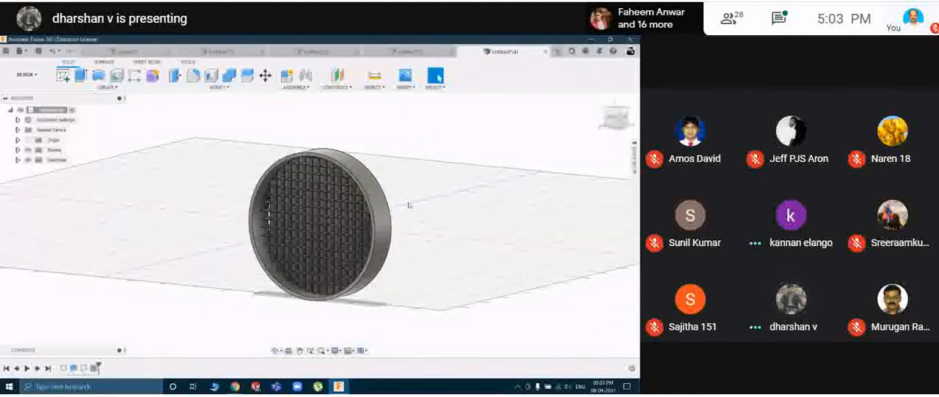
{"action": "scroll", "coordinate": [407, 205], "scroll_direction": "up", "scroll_amount": 1}
{"action": "scroll", "coordinate": [407, 205], "scroll_direction": "up", "scroll_amount": 1}
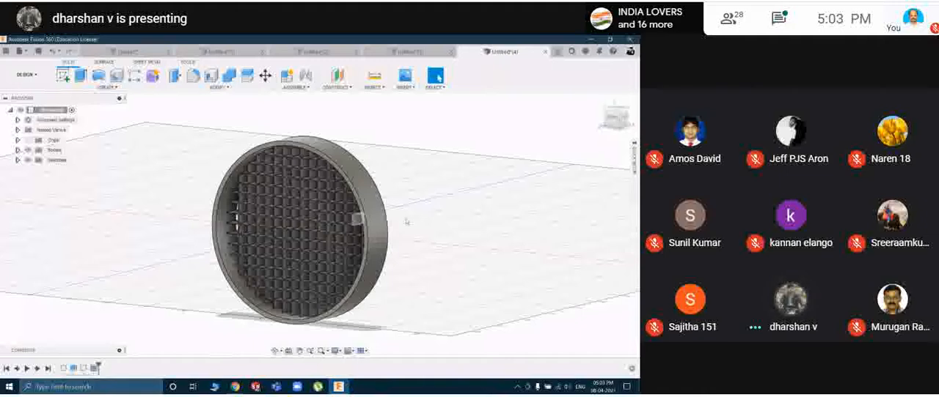
{"action": "mouse_move", "coordinate": [448, 214]}
{"action": "middle_mouse_down", "text": "shift"}
{"action": "mouse_move", "coordinate": [487, 210]}
{"action": "mouse_move", "coordinate": [433, 209]}
{"action": "mouse_move", "coordinate": [486, 199]}
{"action": "mouse_move", "coordinate": [486, 155]}
{"action": "mouse_move", "coordinate": [448, 178]}
{"action": "mouse_move", "coordinate": [465, 229]}
{"action": "mouse_move", "coordinate": [462, 212]}
{"action": "middle_mouse_up", "text": "shift"}
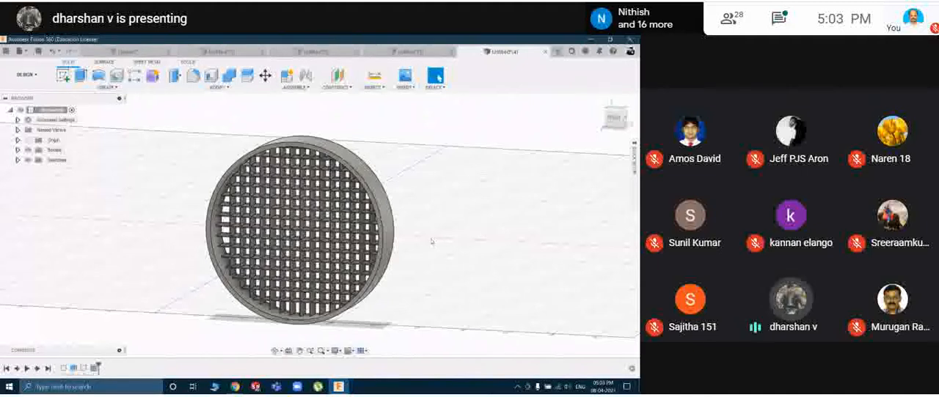
{"action": "mouse_move", "coordinate": [423, 243]}
{"action": "middle_mouse_down", "text": "shift"}
{"action": "mouse_move", "coordinate": [420, 234]}
{"action": "mouse_move", "coordinate": [448, 218]}
{"action": "mouse_move", "coordinate": [427, 205]}
{"action": "mouse_move", "coordinate": [385, 225]}
{"action": "mouse_move", "coordinate": [428, 238]}
{"action": "middle_mouse_up", "text": "shift"}
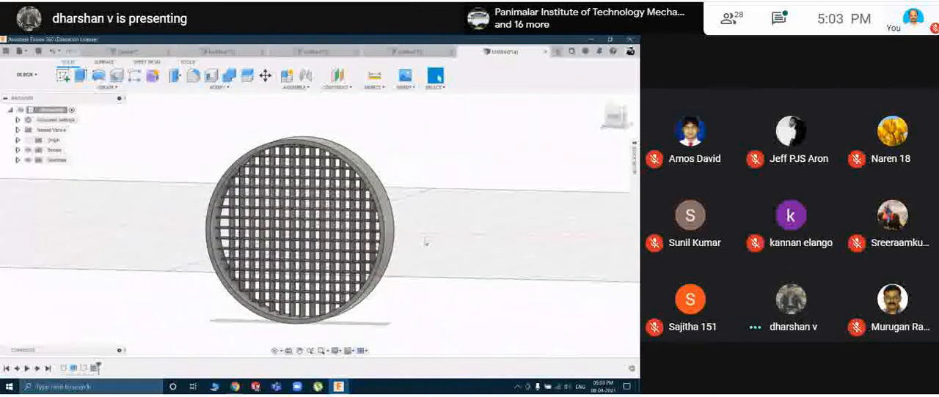
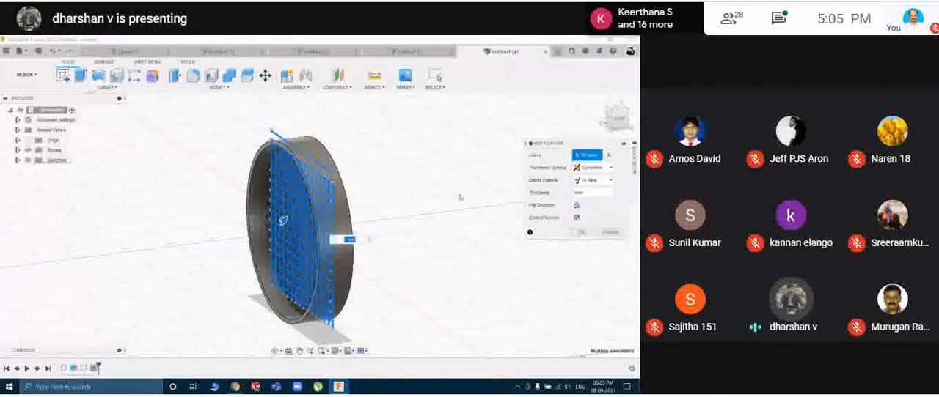
Accept the web feature's settings and examine the finished grid inside the ring at an angle.
{"action": "middle_click_drag", "start_coordinate": [442, 195], "coordinate": [453, 192], "text": "shift"}
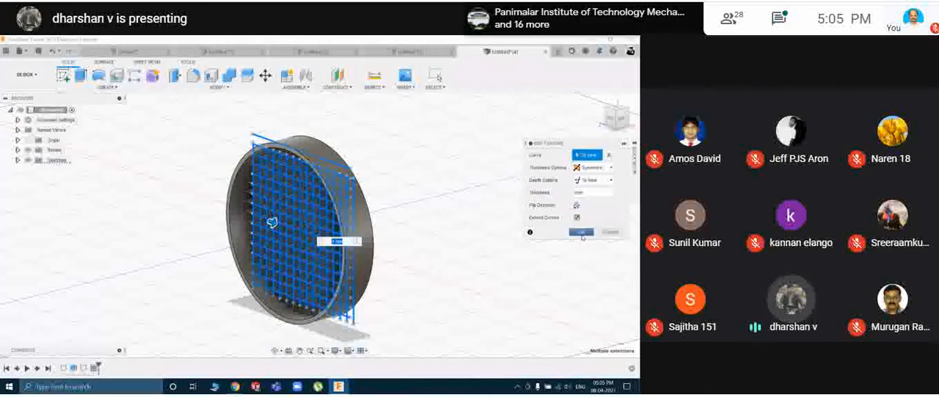
{"action": "left_click", "coordinate": [581, 233]}
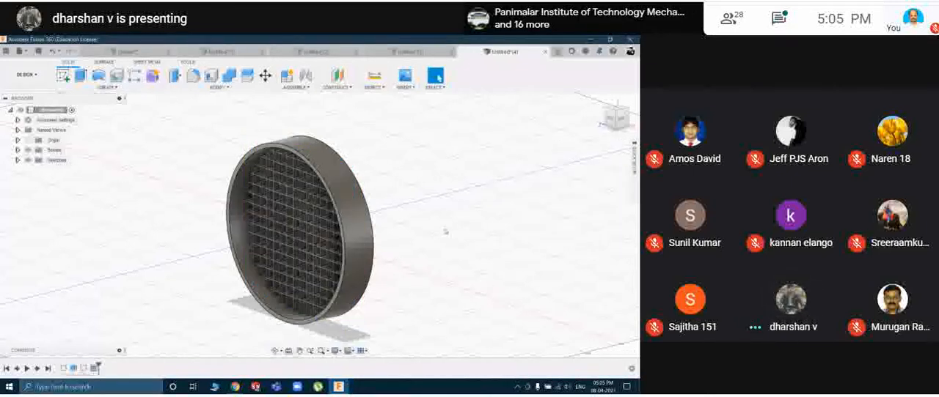
{"action": "middle_click_drag", "start_coordinate": [467, 225], "coordinate": [436, 237], "text": "shift"}
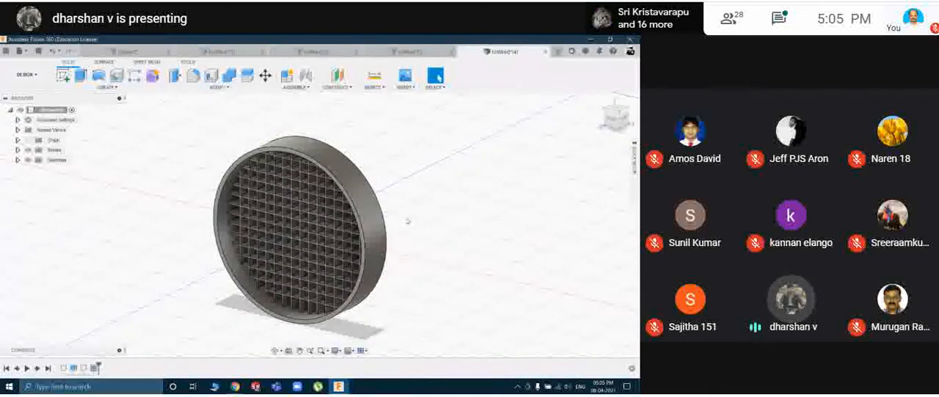
Create a new design and start a sketch on the front plane.
{"action": "left_click", "coordinate": [96, 87]}
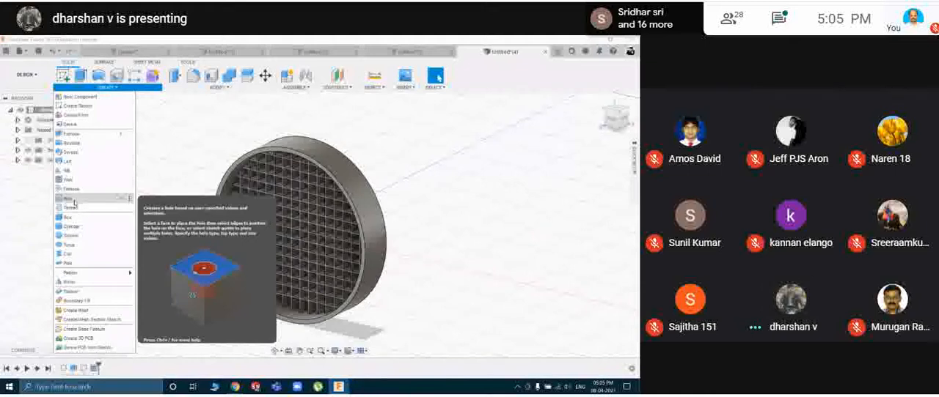
{"action": "left_click", "coordinate": [392, 188]}
{"action": "key", "text": "ctrl+n"}
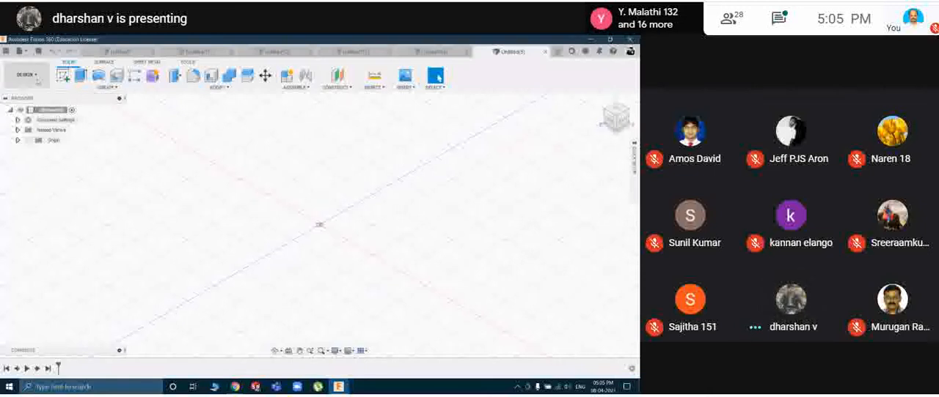
{"action": "left_click", "coordinate": [63, 75]}
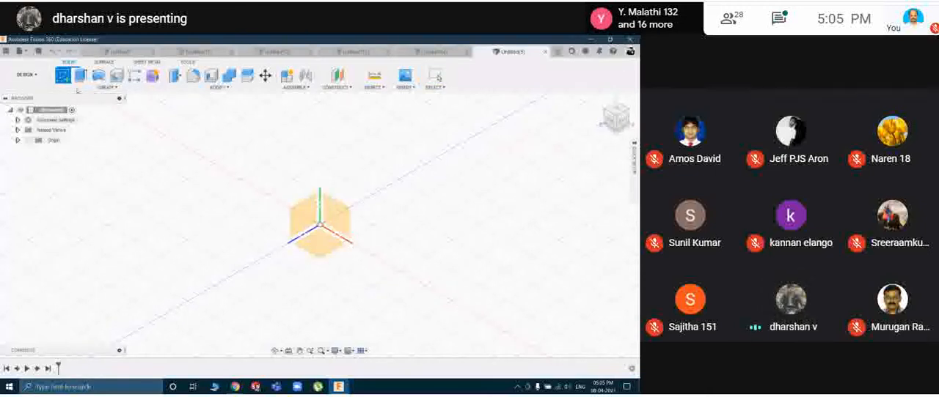
{"action": "left_click", "coordinate": [338, 218]}
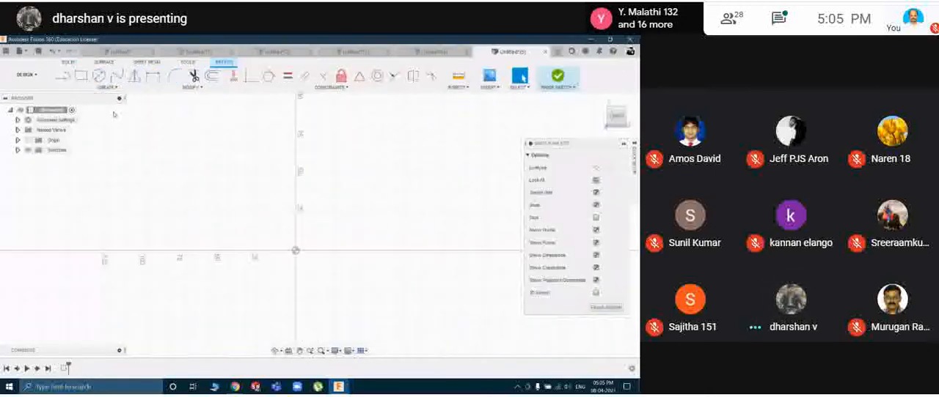
Draw a centre-diameter circle of 100 mm diameter centred on the origin.
{"action": "left_click", "coordinate": [107, 86]}
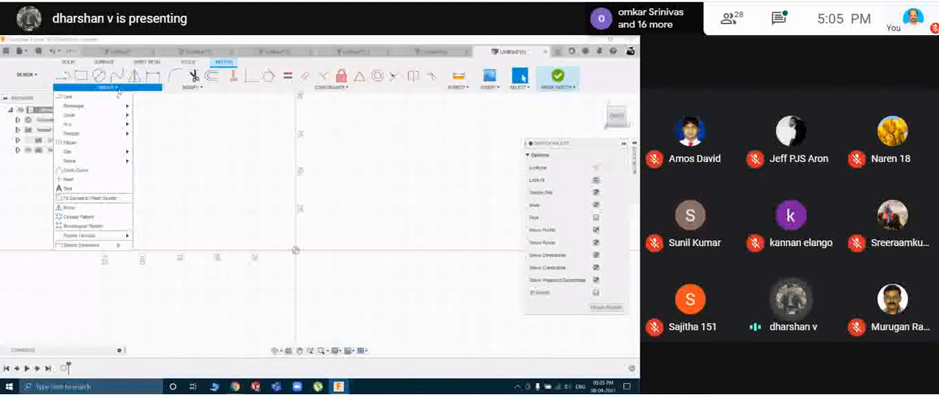
{"action": "mouse_move", "coordinate": [104, 119]}
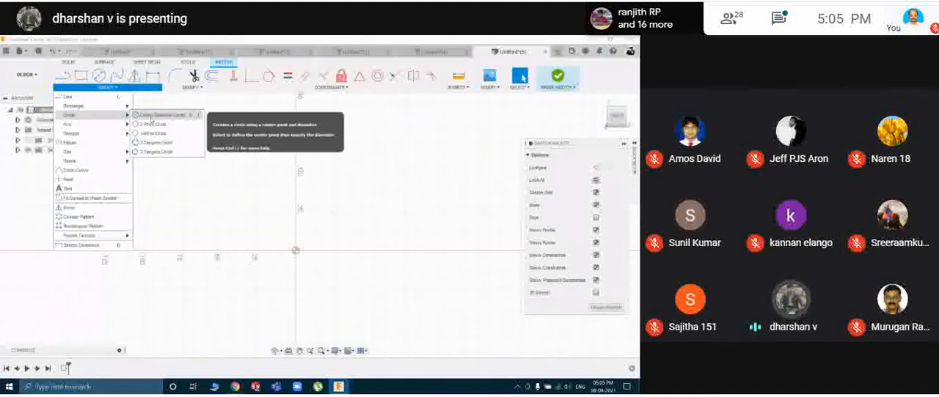
{"action": "left_click", "coordinate": [151, 117]}
{"action": "left_click", "coordinate": [295, 252]}
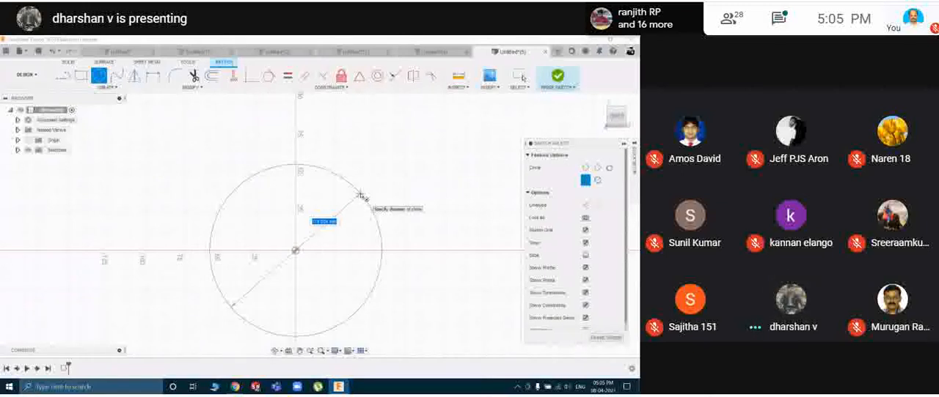
{"action": "type", "text": "100"}
{"action": "key", "text": "Return"}
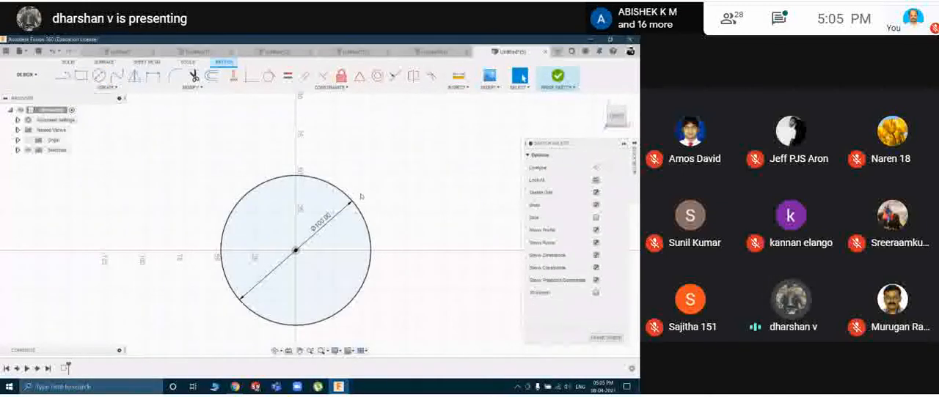
Draw a circumscribed hexagon centred on the origin with flat sides tangent to the 100 mm circle, and finish the sketch.
{"action": "left_click", "coordinate": [102, 88]}
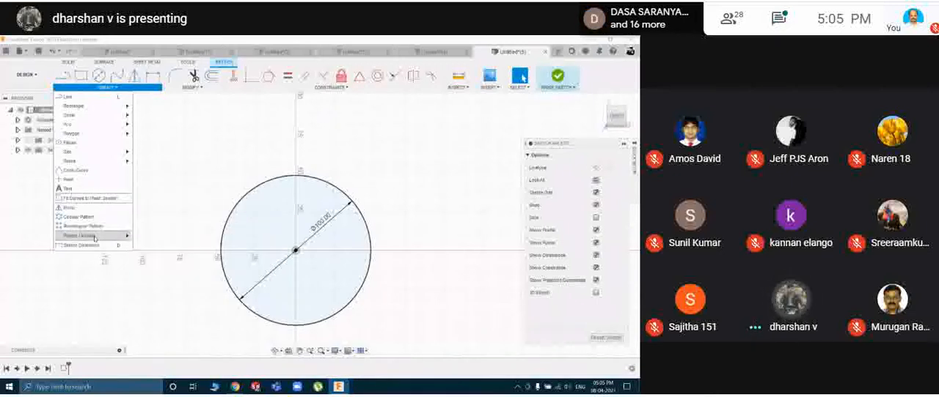
{"action": "mouse_move", "coordinate": [92, 135]}
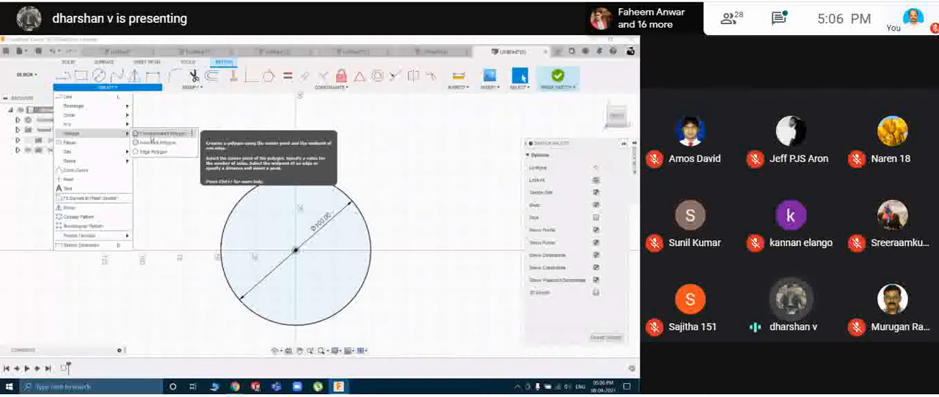
{"action": "left_click", "coordinate": [152, 136]}
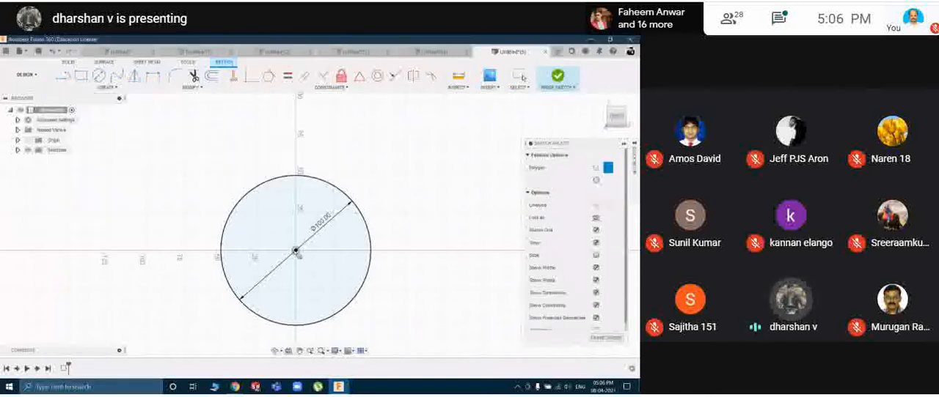
{"action": "left_click", "coordinate": [294, 251]}
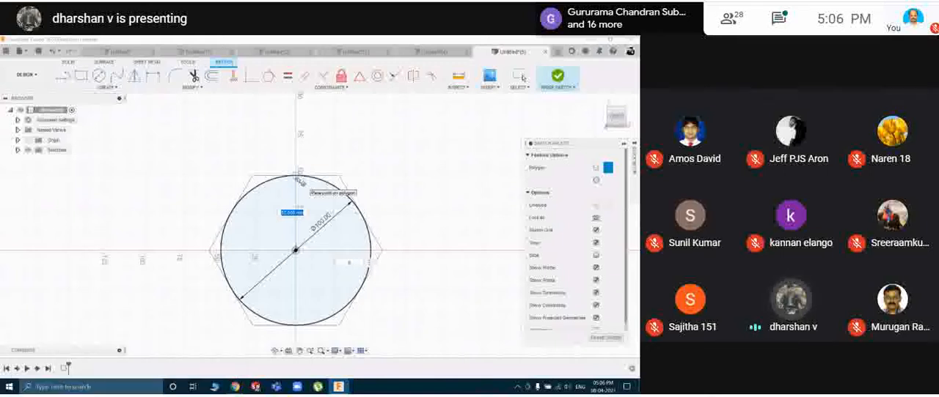
{"action": "key", "text": "Tab"}
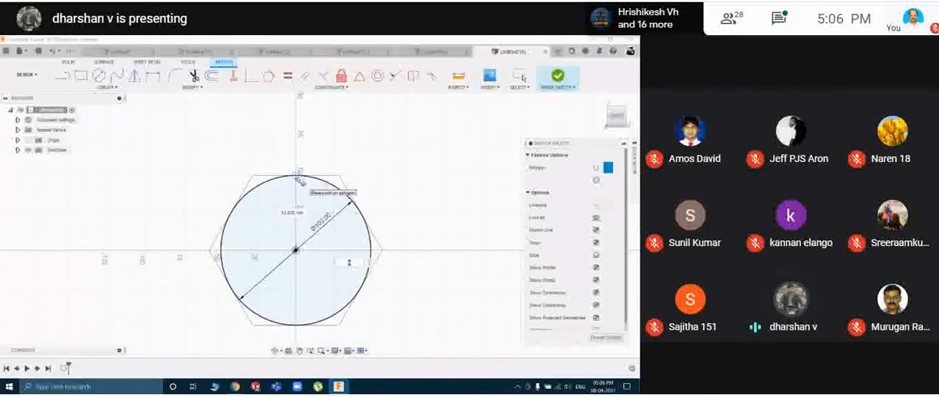
{"action": "type", "text": "8"}
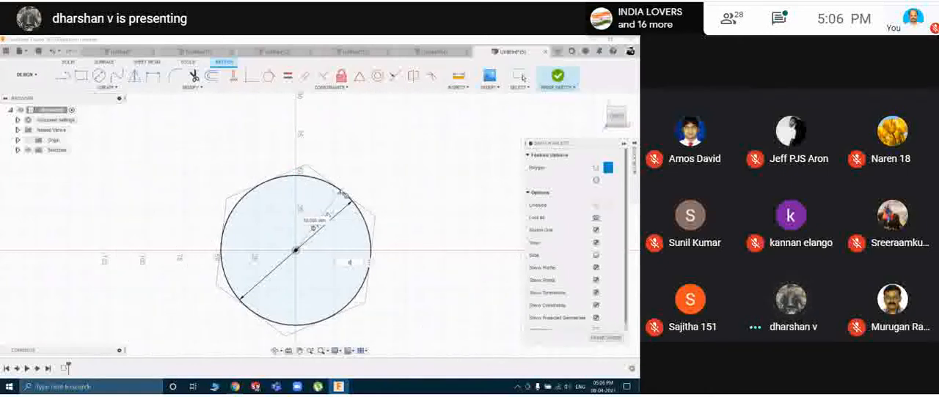
{"action": "left_click", "coordinate": [297, 178]}
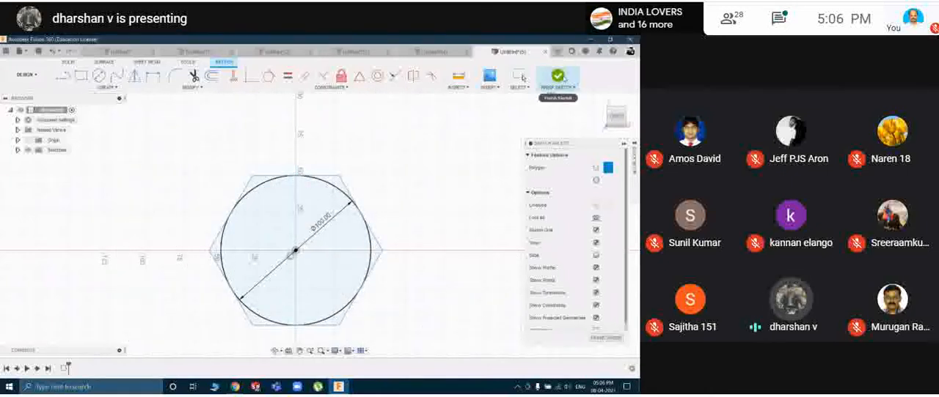
{"action": "left_click", "coordinate": [560, 75]}
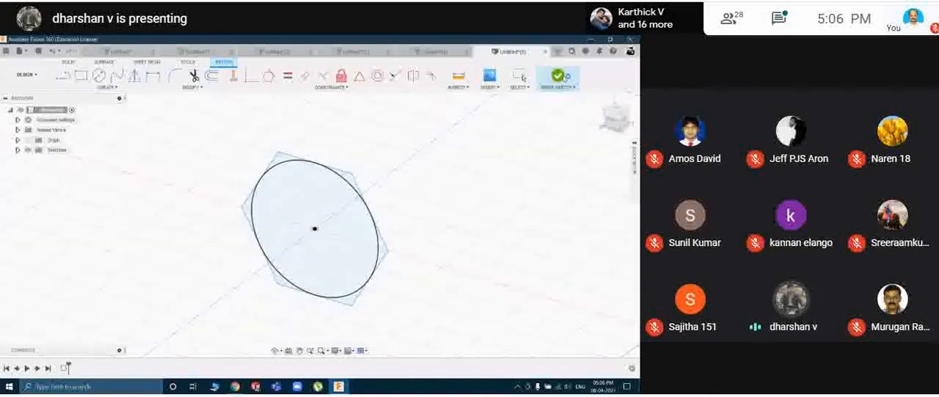
Delete the 100 mm circle from the sketch, keeping only the hexagon, and finish the sketch.
{"action": "double_click", "coordinate": [65, 369]}
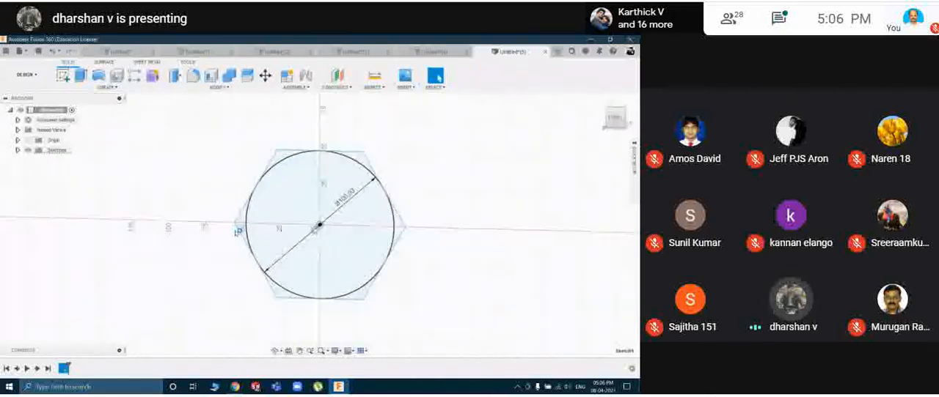
{"action": "left_click", "coordinate": [279, 166]}
{"action": "key", "text": "Delete"}
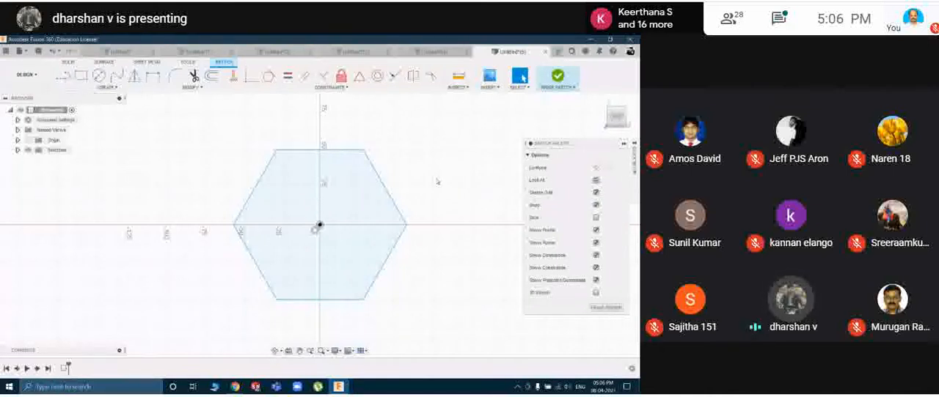
{"action": "left_click", "coordinate": [557, 76]}
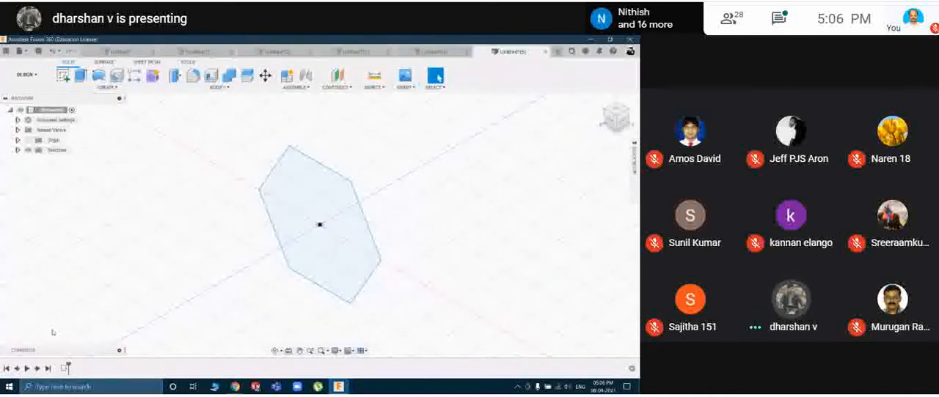
Reopen the hexagon sketch, add a circle about 42 mm in diameter centred on the origin, and finish the sketch.
{"action": "double_click", "coordinate": [65, 370]}
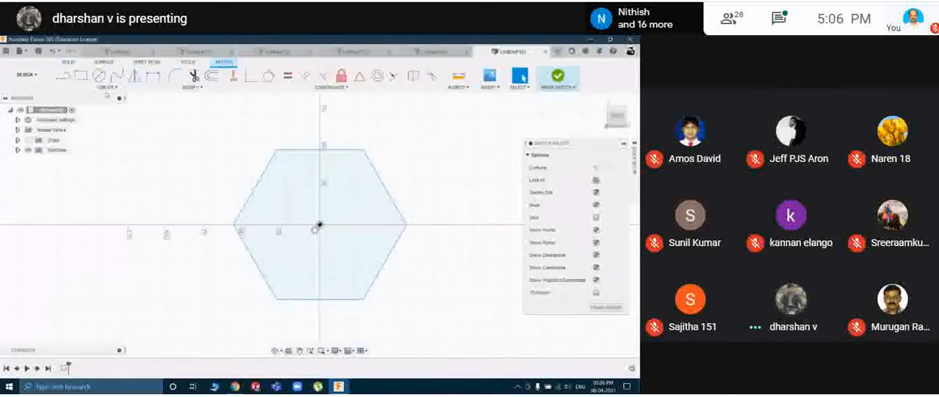
{"action": "left_click", "coordinate": [98, 76]}
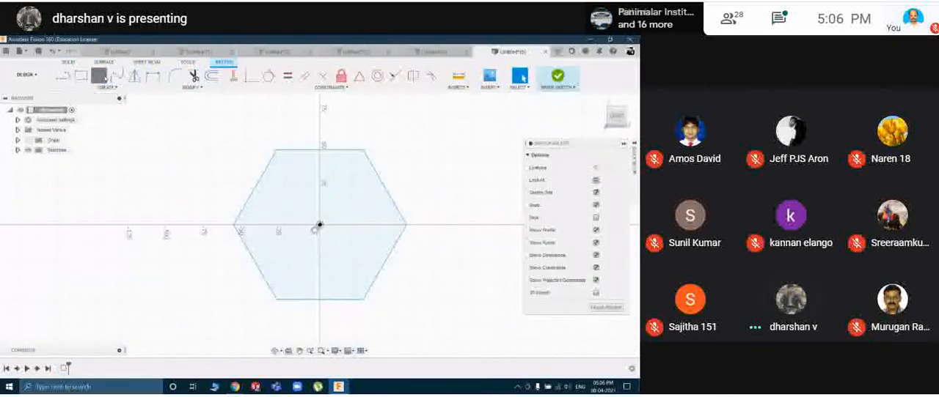
{"action": "left_click", "coordinate": [320, 225]}
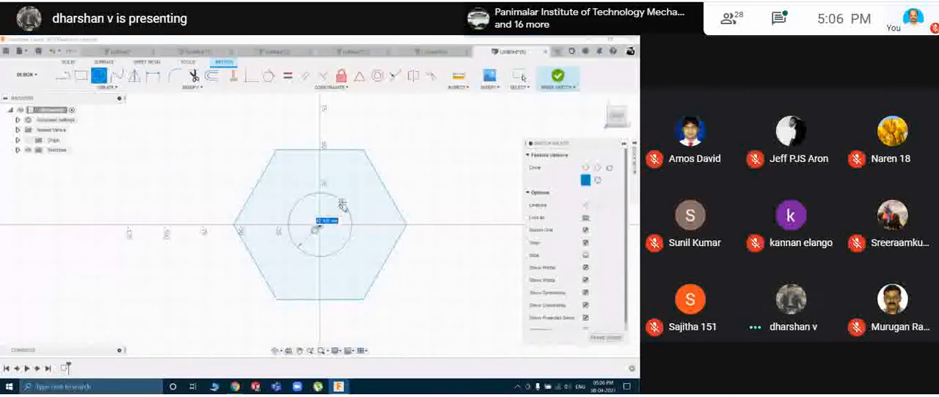
{"action": "left_click", "coordinate": [342, 204]}
{"action": "left_click", "coordinate": [557, 77]}
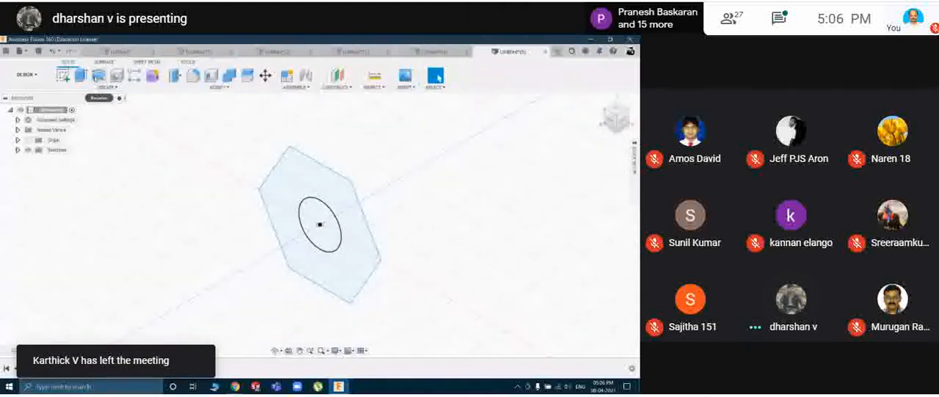
Extrude the hexagonal profile around the circle symmetrically to form a nut body with a central hole.
{"action": "left_click", "coordinate": [80, 75]}
{"action": "left_click", "coordinate": [340, 212]}
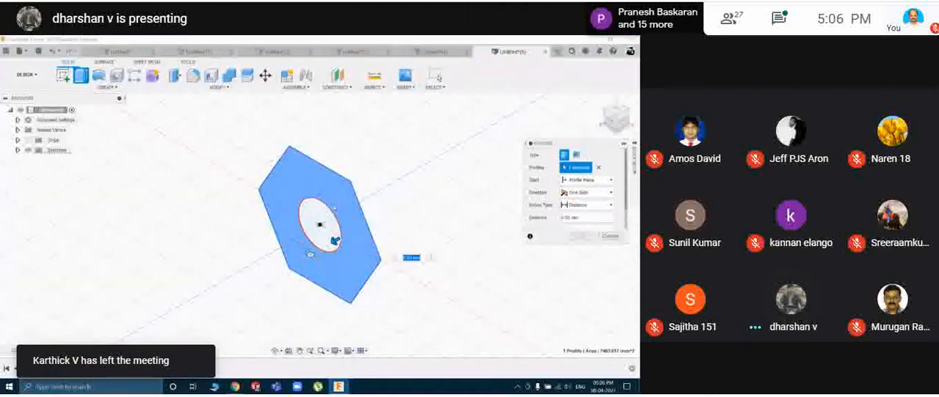
{"action": "left_click", "coordinate": [586, 192]}
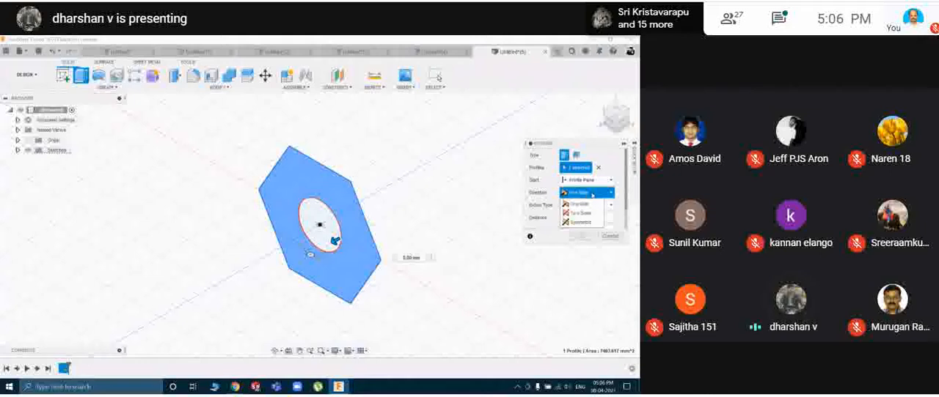
{"action": "left_click", "coordinate": [583, 211]}
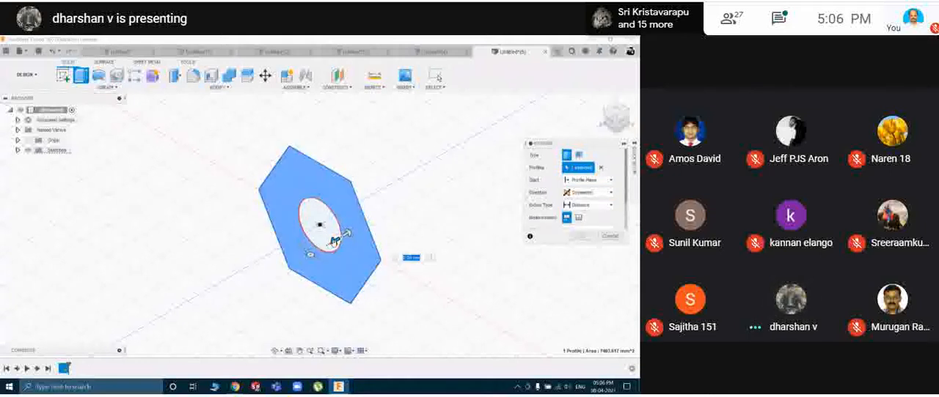
{"action": "left_click_drag", "start_coordinate": [331, 242], "coordinate": [308, 256]}
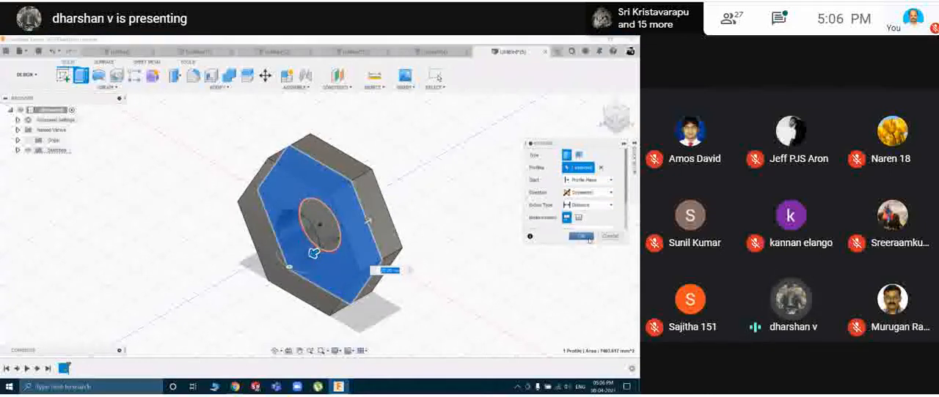
{"action": "left_click", "coordinate": [581, 236]}
{"action": "middle_click_drag", "start_coordinate": [463, 242], "coordinate": [473, 217], "text": "shift"}
{"action": "key", "text": "Escape"}
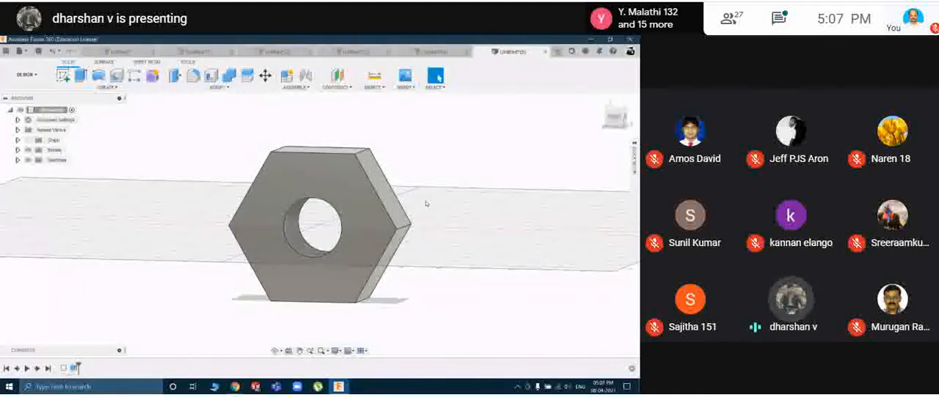
Apply a full-length, right-hand ISO Metric thread to the inner cylindrical face of the nut's central hole and inspect it.
{"action": "scroll", "coordinate": [293, 218], "scroll_direction": "up", "scroll_amount": 2}
{"action": "scroll", "coordinate": [293, 217], "scroll_direction": "up", "scroll_amount": 4}
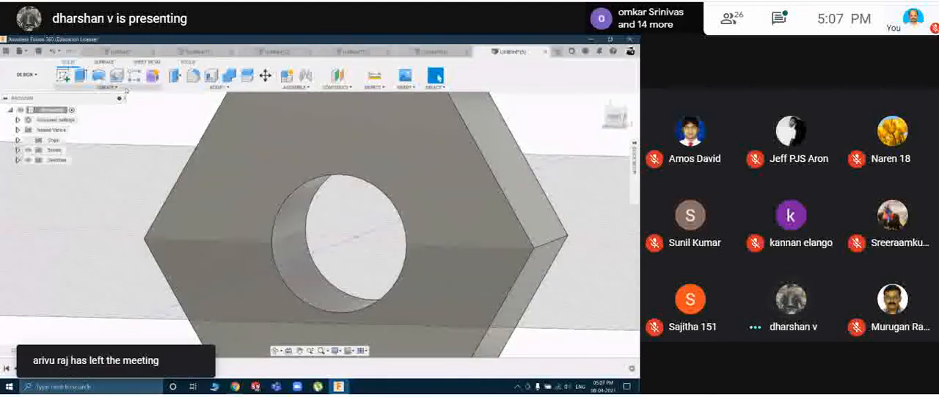
{"action": "left_click", "coordinate": [106, 87]}
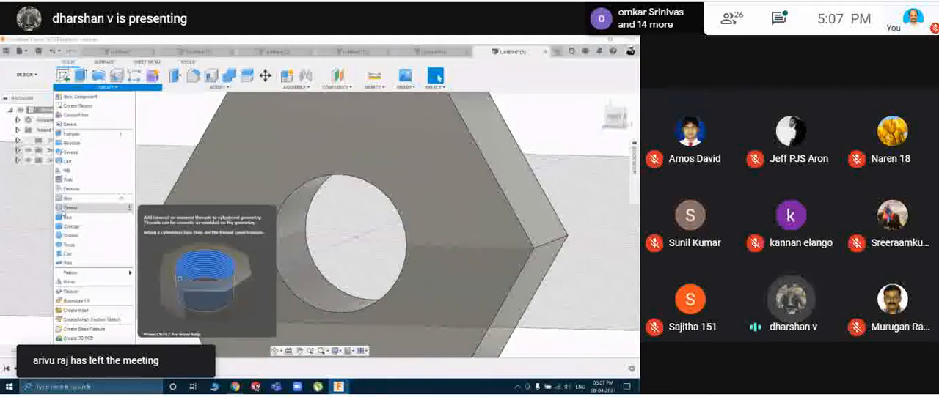
{"action": "left_click", "coordinate": [64, 209]}
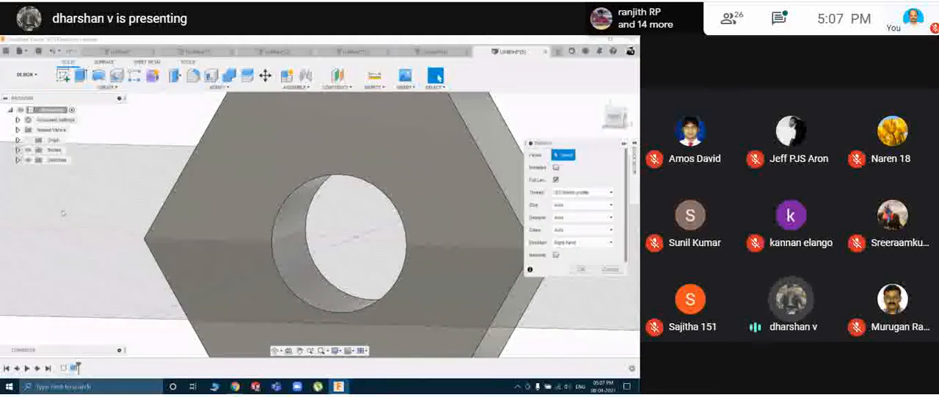
{"action": "left_click", "coordinate": [299, 228]}
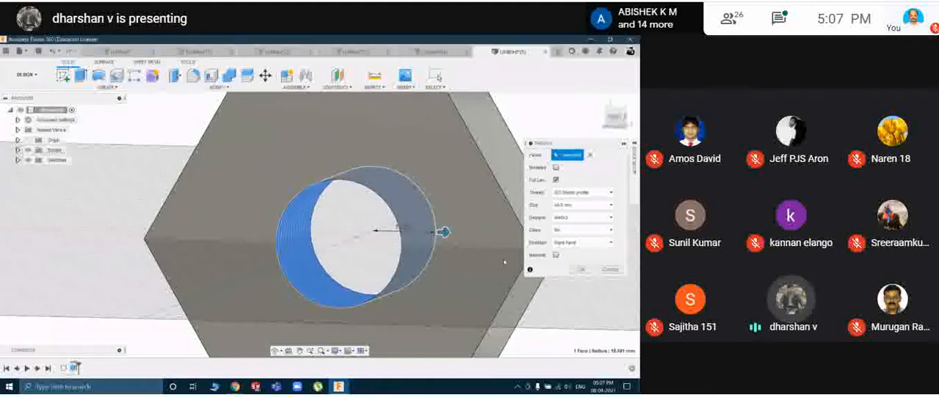
{"action": "middle_click_drag", "start_coordinate": [440, 239], "coordinate": [472, 239], "text": "shift"}
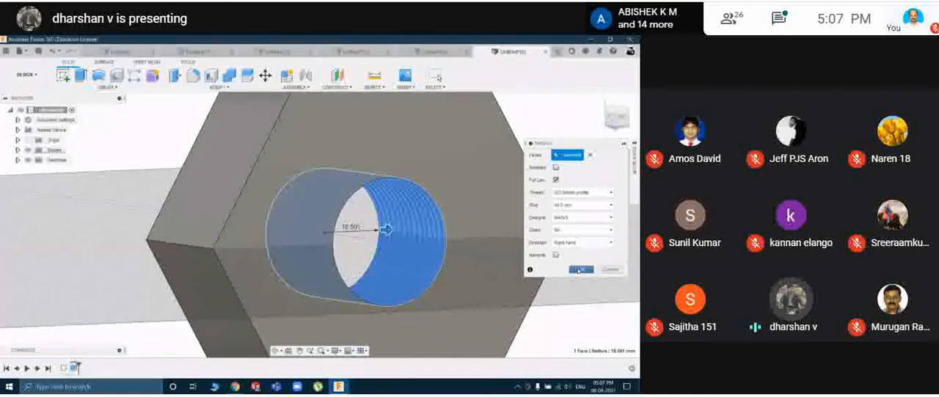
{"action": "left_click", "coordinate": [580, 271]}
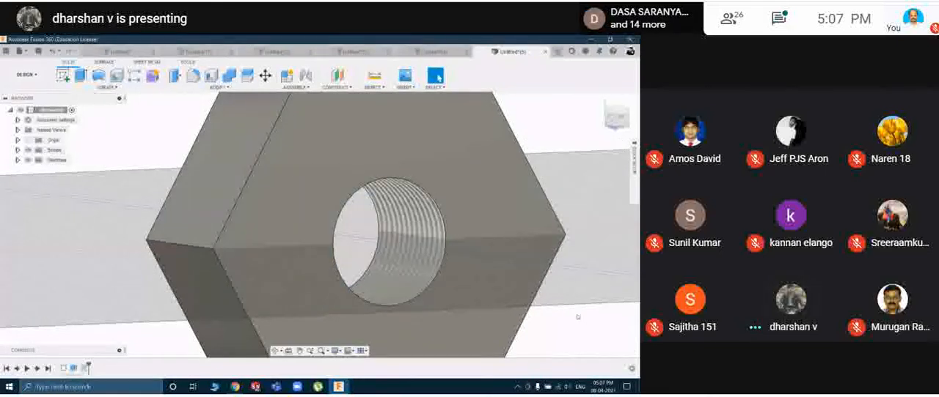
{"action": "scroll", "coordinate": [425, 248], "scroll_direction": "up", "scroll_amount": 5}
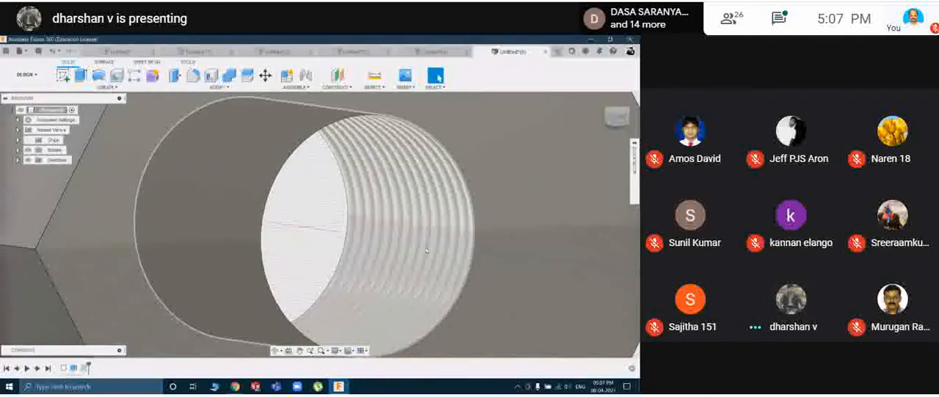
{"action": "scroll", "coordinate": [423, 247], "scroll_direction": "up", "scroll_amount": 3}
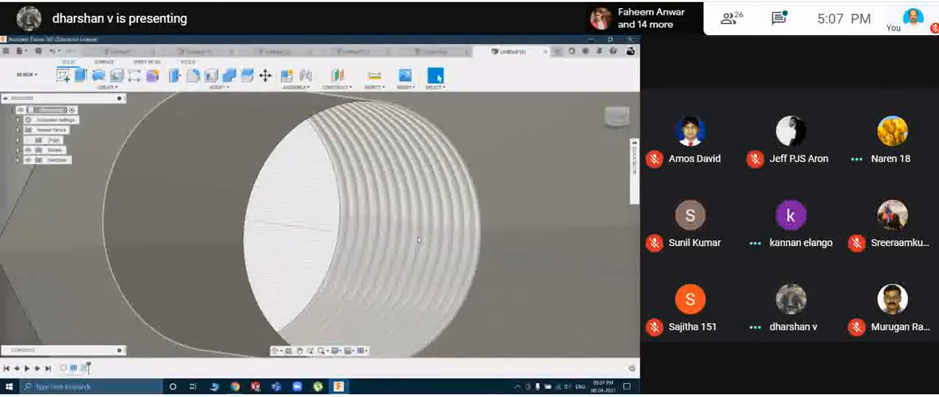
{"action": "scroll", "coordinate": [418, 239], "scroll_direction": "down", "scroll_amount": 4}
{"action": "scroll", "coordinate": [418, 239], "scroll_direction": "down", "scroll_amount": 6}
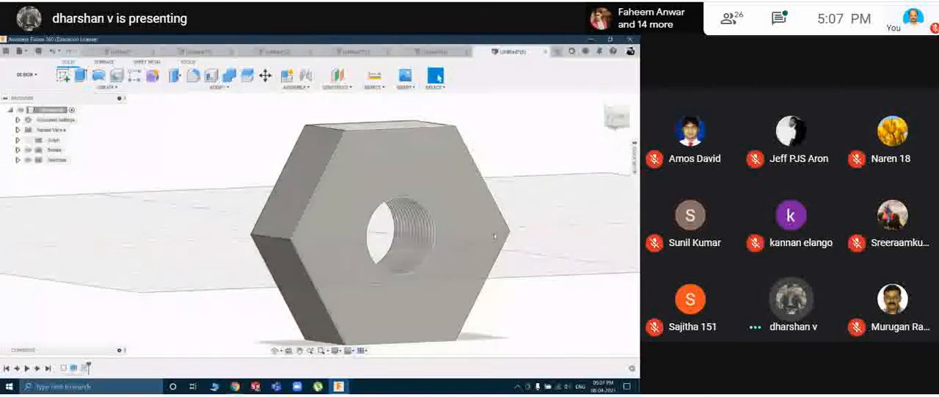
{"action": "middle_click_drag", "start_coordinate": [528, 290], "coordinate": [516, 296], "text": "shift"}
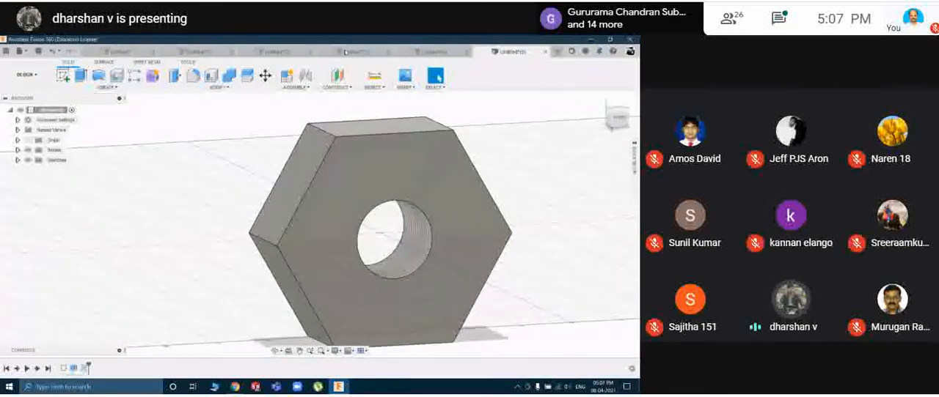
Look through the models in the other open design documents.
{"action": "left_click", "coordinate": [346, 52]}
{"action": "left_click", "coordinate": [277, 51]}
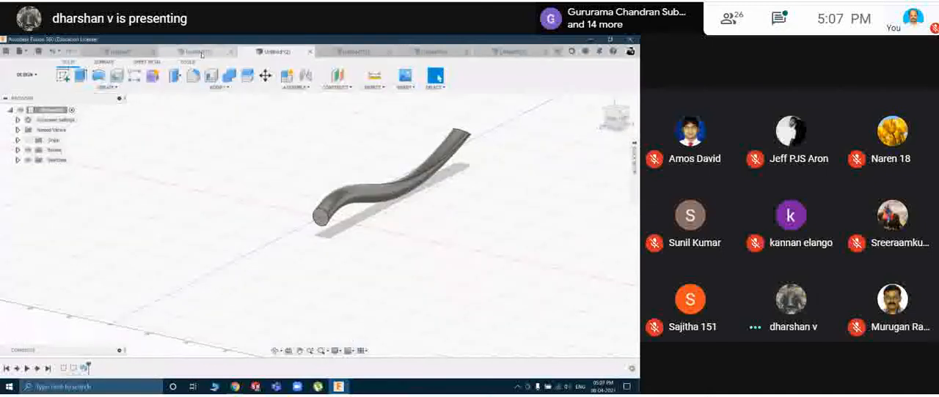
{"action": "left_click", "coordinate": [199, 52]}
{"action": "left_click", "coordinate": [119, 51]}
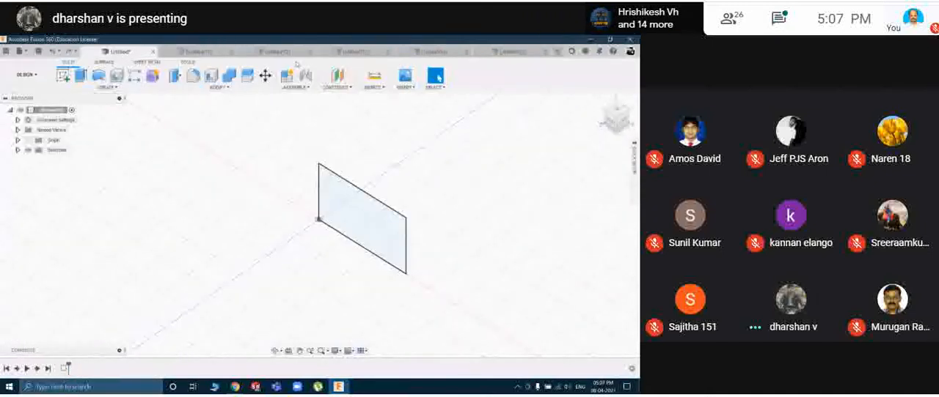
{"action": "left_click", "coordinate": [432, 52]}
{"action": "left_click", "coordinate": [509, 51]}
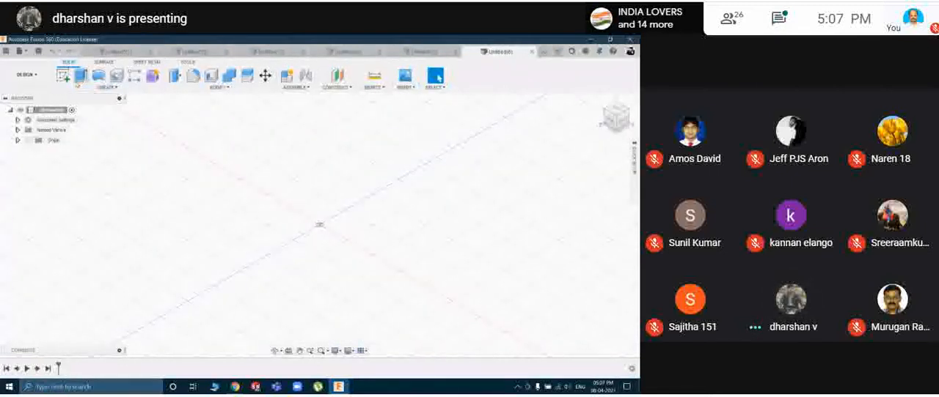
In a new empty design, sketch a 50 mm diameter circle centred on the origin on a vertical plane, and finish the sketch.
{"action": "left_click", "coordinate": [85, 88]}
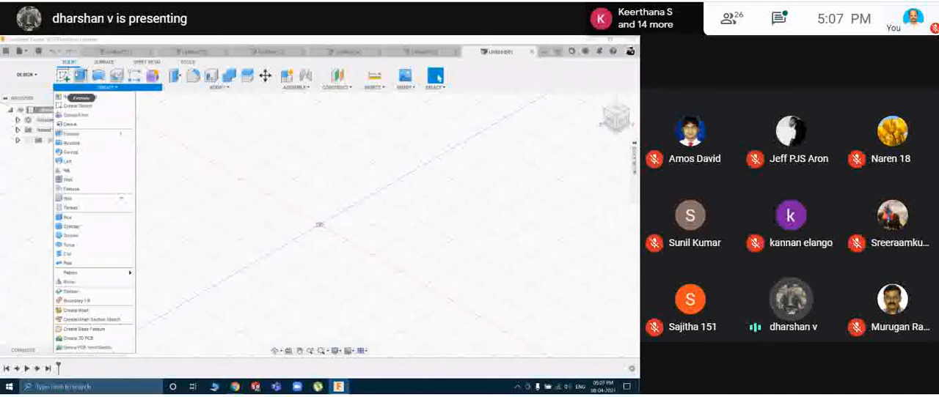
{"action": "left_click", "coordinate": [77, 106]}
{"action": "left_click", "coordinate": [316, 210]}
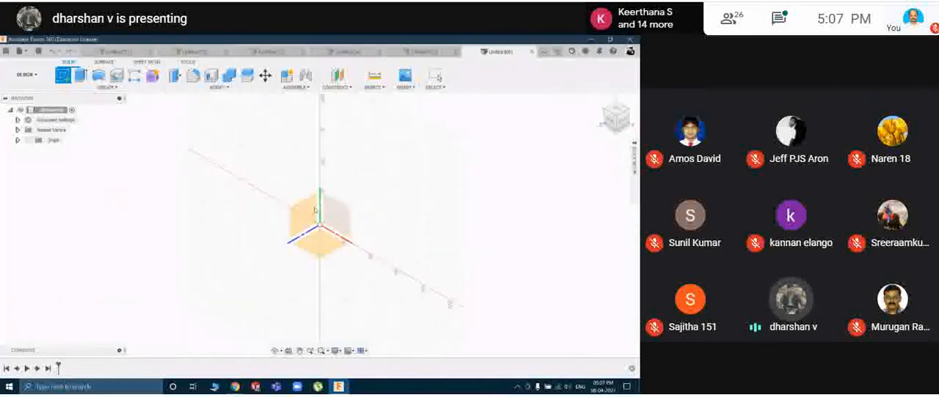
{"action": "left_click", "coordinate": [98, 76]}
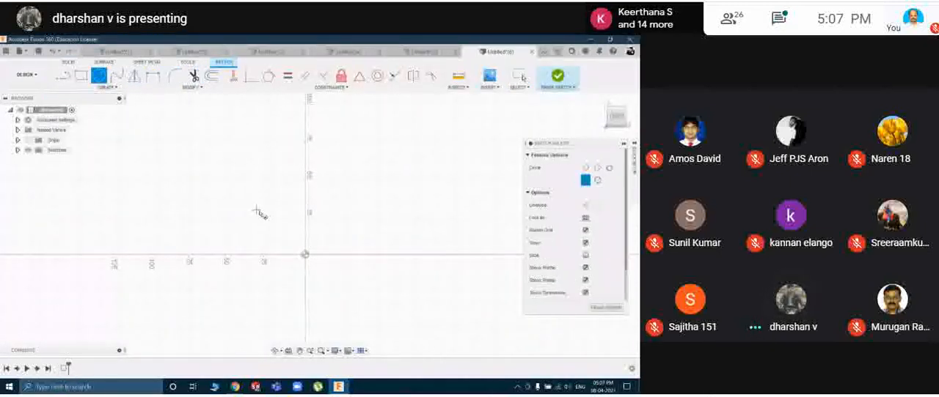
{"action": "left_click", "coordinate": [305, 256]}
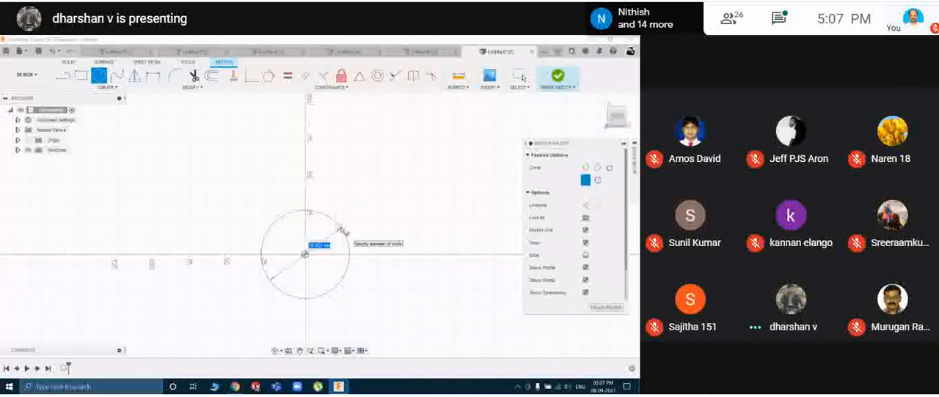
{"action": "type", "text": "50"}
{"action": "key", "text": "Return"}
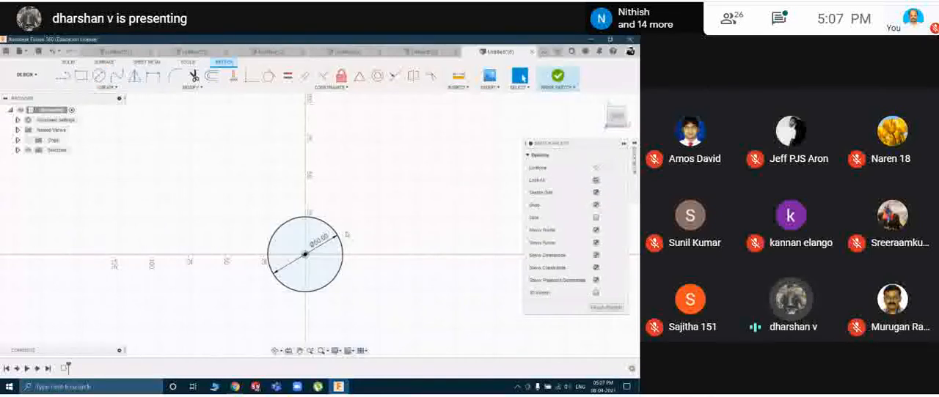
{"action": "left_click", "coordinate": [612, 305]}
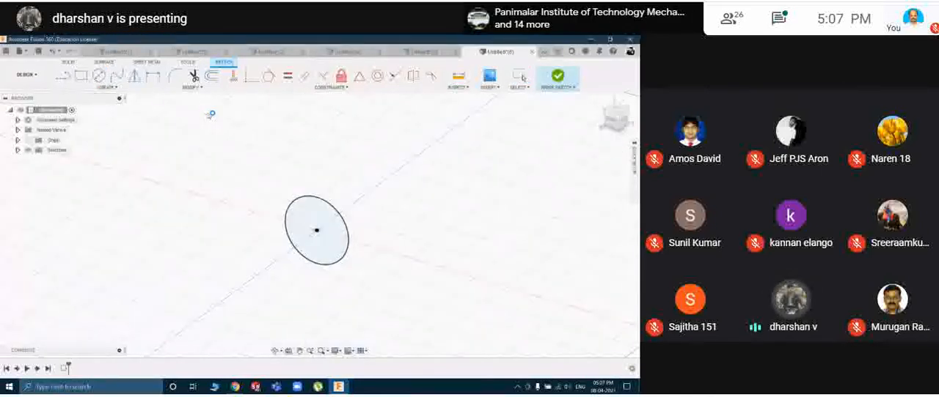
Extrude the 50 mm circle to one side into a long solid cylinder.
{"action": "key", "text": "e"}
{"action": "left_click_drag", "start_coordinate": [316, 229], "coordinate": [95, 276]}
{"action": "left_click", "coordinate": [575, 236]}
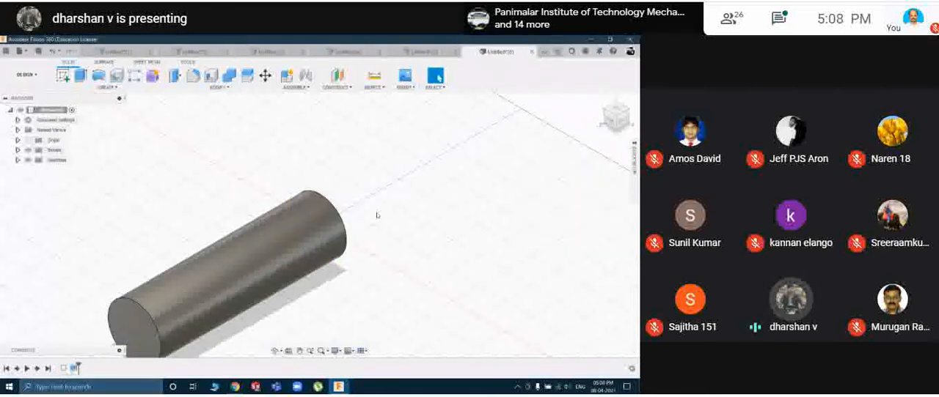
Apply a full-length, right-hand ISO Metric thread to the cylinder's outer face and inspect it.
{"action": "left_click", "coordinate": [106, 86]}
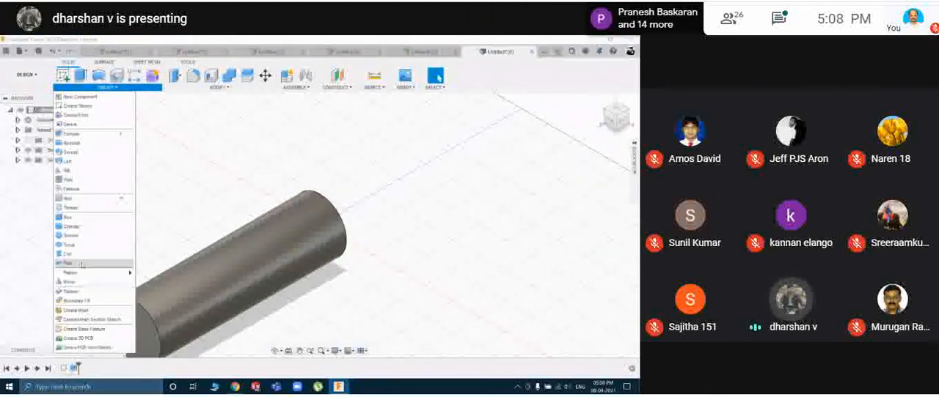
{"action": "left_click", "coordinate": [71, 208]}
{"action": "left_click", "coordinate": [267, 266]}
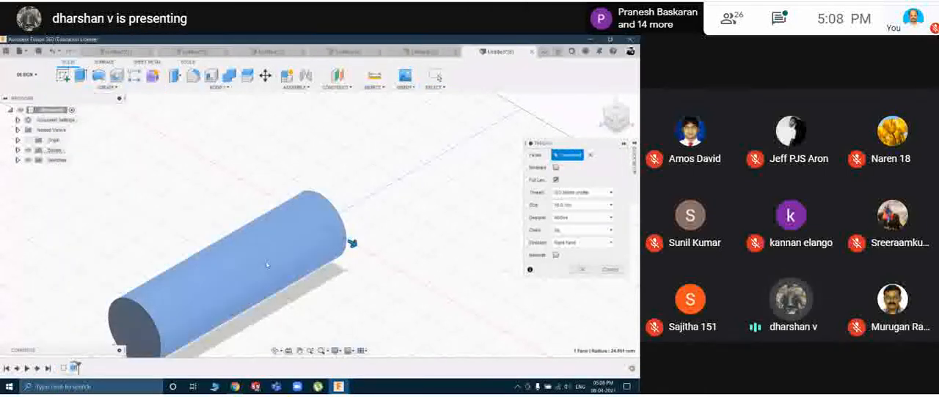
{"action": "left_click", "coordinate": [579, 269]}
{"action": "middle_click_drag", "start_coordinate": [392, 277], "coordinate": [242, 260], "text": "shift"}
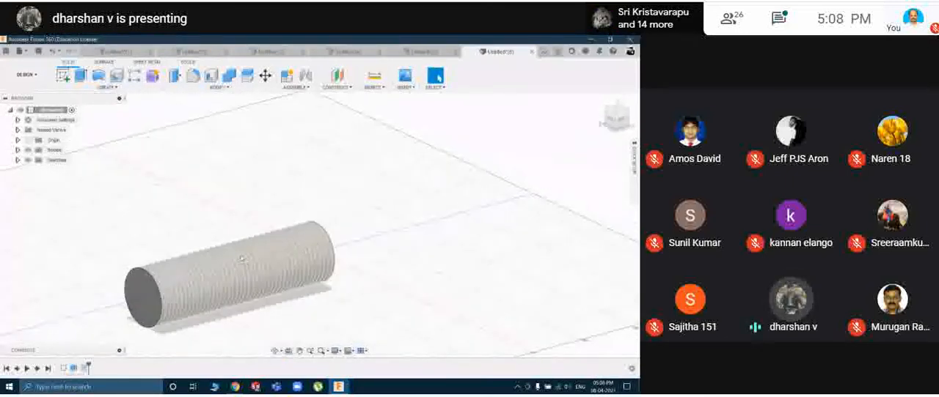
{"action": "scroll", "coordinate": [242, 260], "scroll_direction": "up", "scroll_amount": 5}
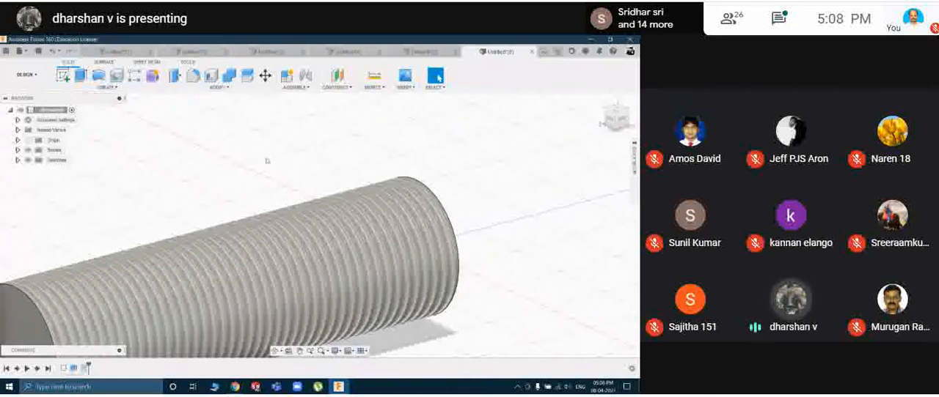
{"action": "left_click", "coordinate": [106, 87]}
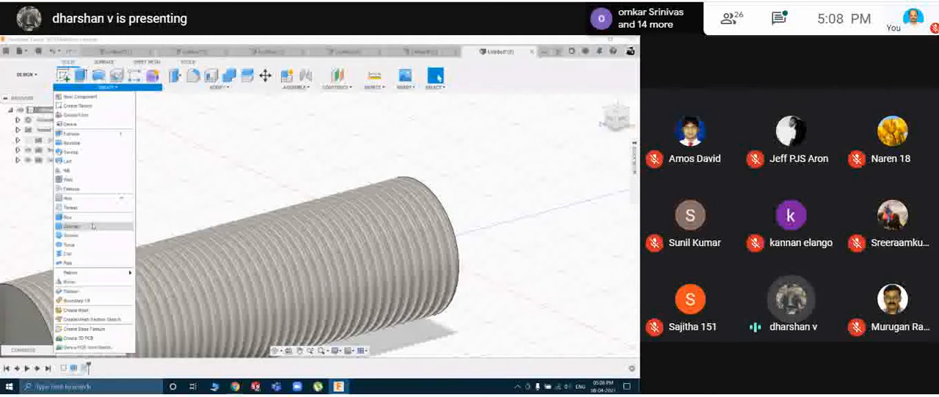
{"action": "left_click", "coordinate": [350, 151]}
{"action": "scroll", "coordinate": [446, 234], "scroll_direction": "down", "scroll_amount": 3}
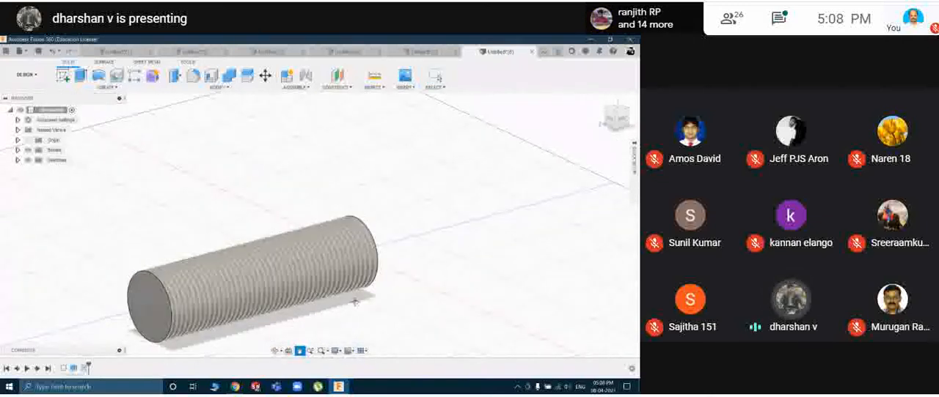
{"action": "middle_click_drag", "start_coordinate": [356, 302], "coordinate": [394, 280]}
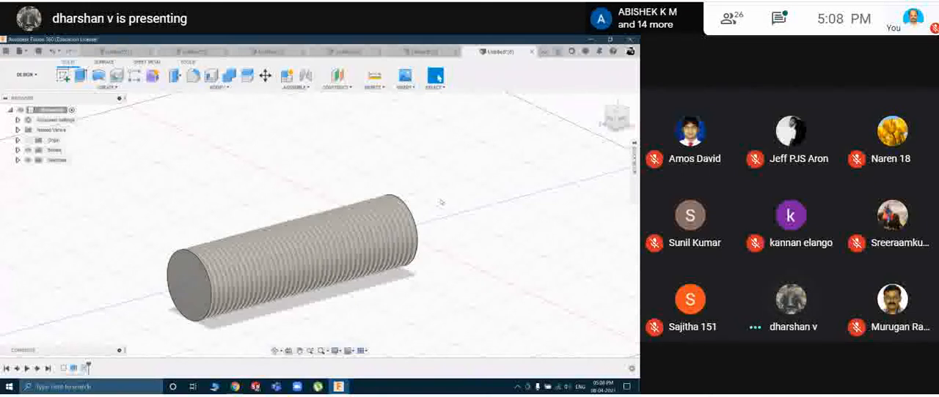
Start another new design, sketch a 50 mm diameter circle centred on the origin on a vertical plane, and finish the sketch.
{"action": "key", "text": "ctrl+n"}
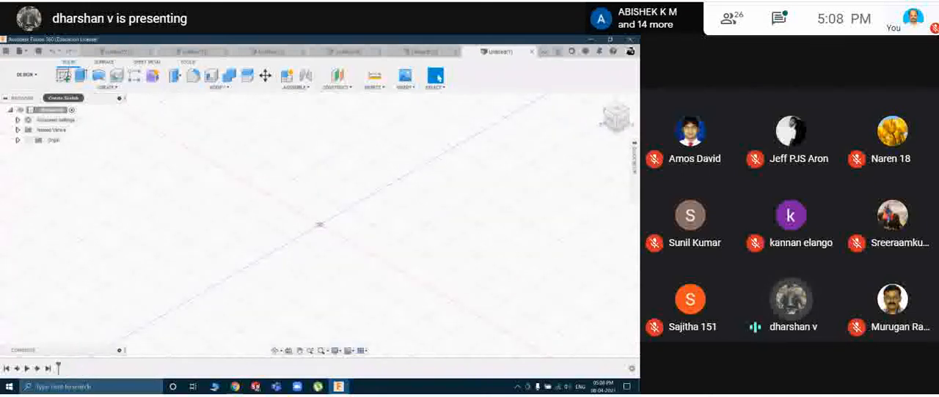
{"action": "left_click", "coordinate": [64, 76]}
{"action": "left_click", "coordinate": [303, 216]}
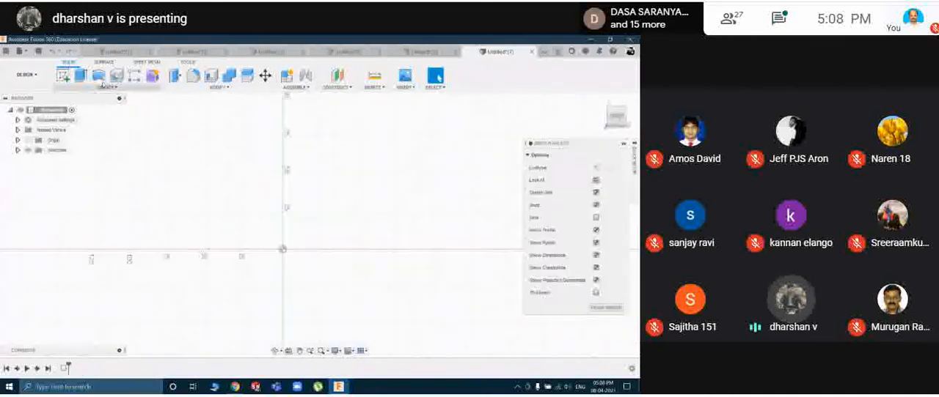
{"action": "left_click", "coordinate": [99, 76]}
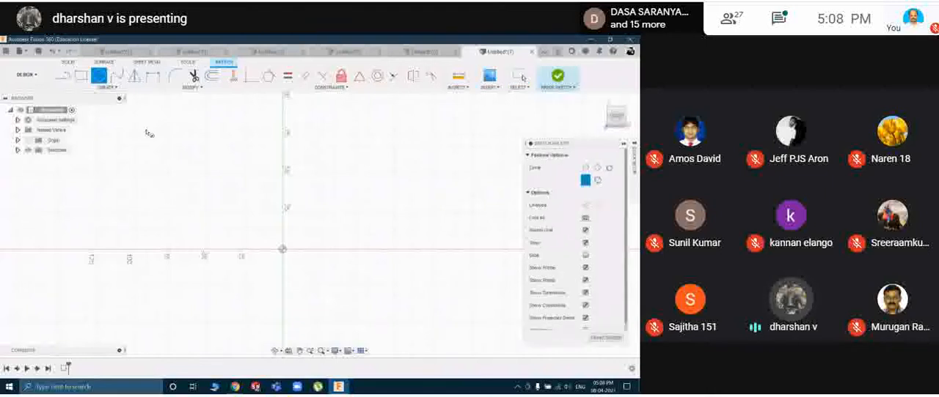
{"action": "left_click", "coordinate": [283, 251]}
{"action": "type", "text": "5"}
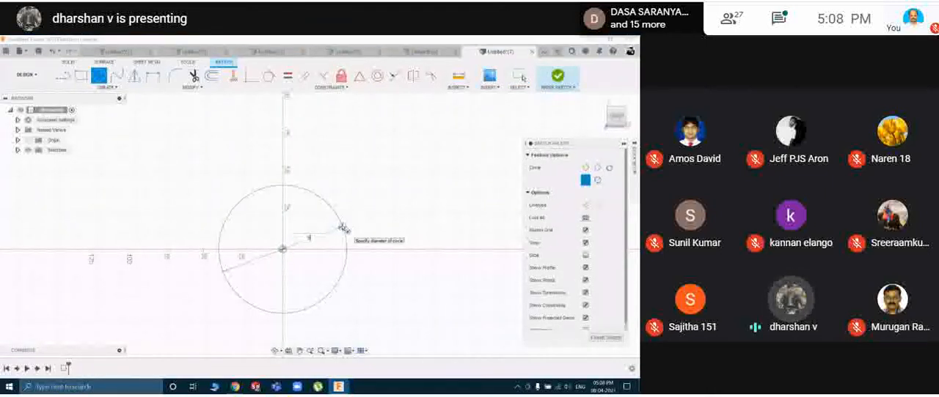
{"action": "type", "text": "0"}
{"action": "key", "text": "Return"}
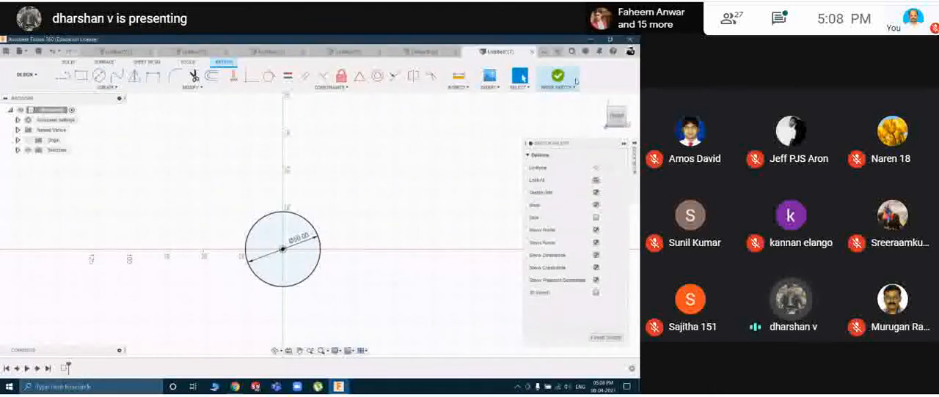
{"action": "left_click", "coordinate": [575, 81]}
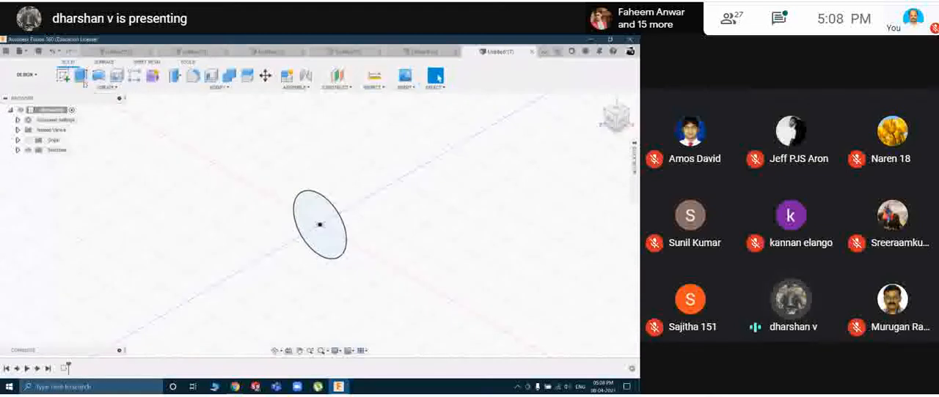
Extrude the circle in the new design to one side by a distance roughly three times its diameter.
{"action": "left_click", "coordinate": [82, 77]}
{"action": "left_click_drag", "start_coordinate": [302, 233], "coordinate": [154, 317]}
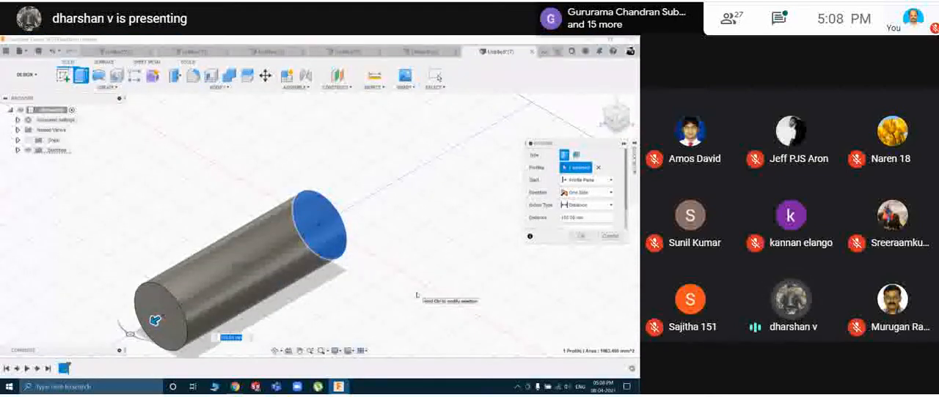
{"action": "left_click", "coordinate": [581, 236]}
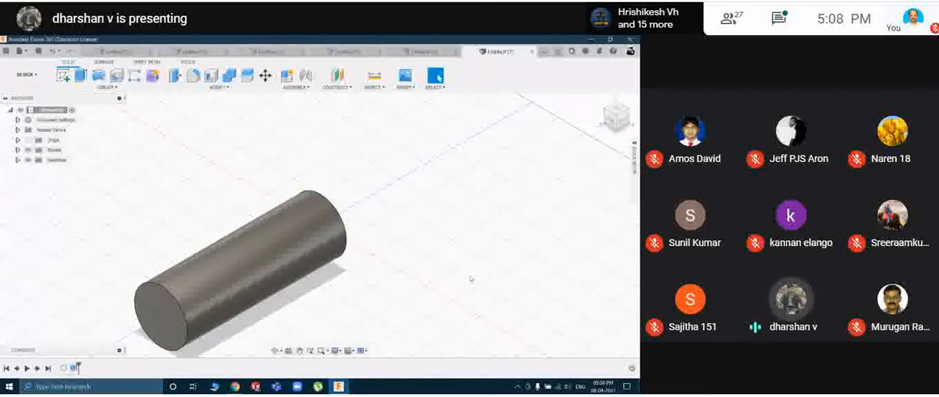
Close the extruded cylinder design without saving it and continue in a new empty design.
{"action": "middle_click_drag", "start_coordinate": [404, 268], "coordinate": [423, 250]}
{"action": "left_click", "coordinate": [107, 88]}
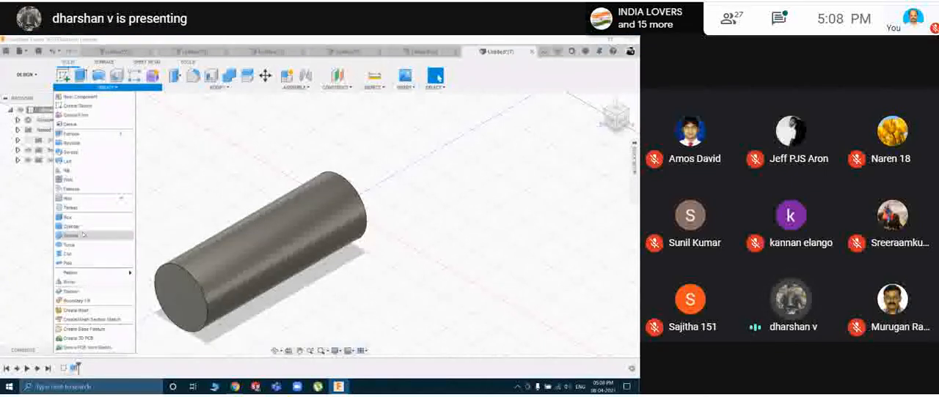
{"action": "left_click", "coordinate": [415, 187]}
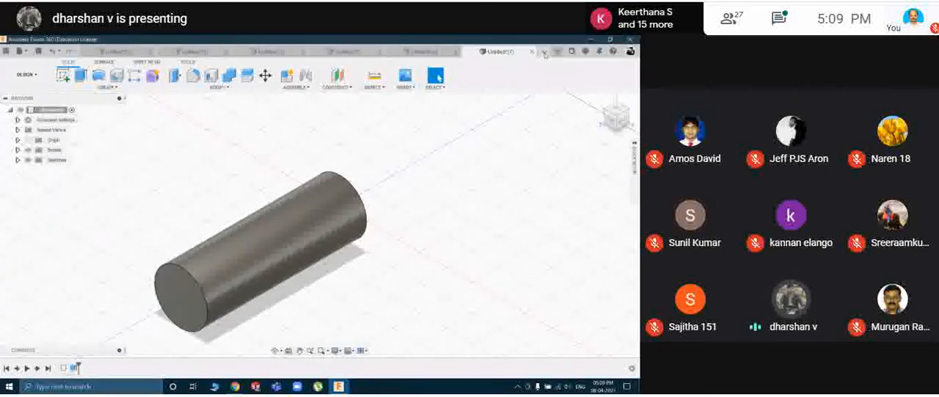
{"action": "left_click", "coordinate": [532, 53]}
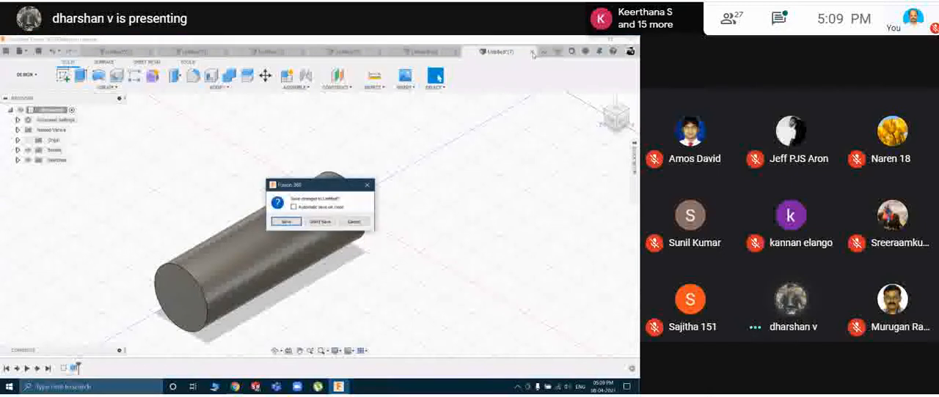
{"action": "left_click", "coordinate": [308, 222]}
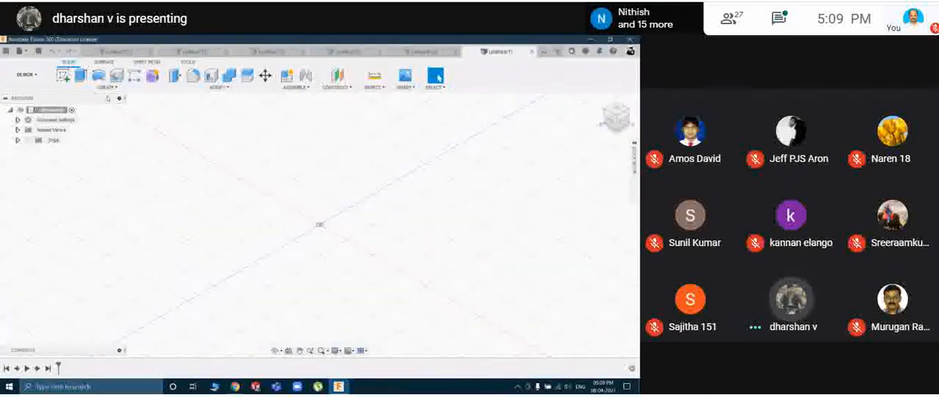
Create a 50 mm diameter cylinder primitive centred on the origin on a vertical plane, with a height roughly two and a half times its diameter.
{"action": "left_click", "coordinate": [107, 88]}
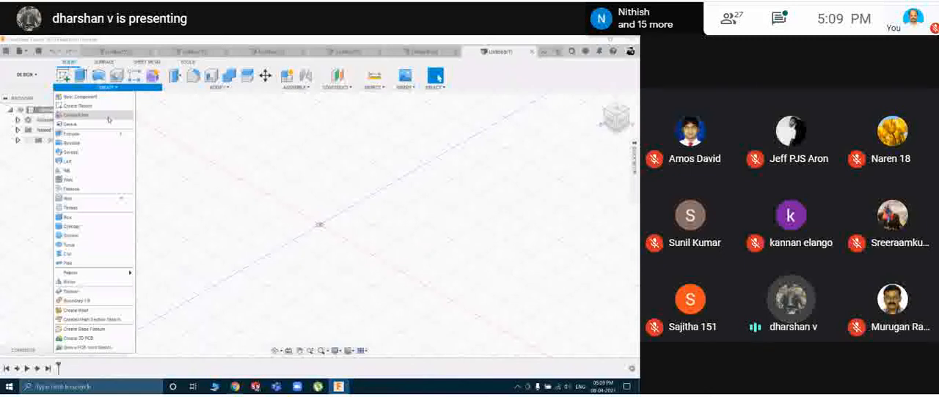
{"action": "left_click", "coordinate": [76, 228]}
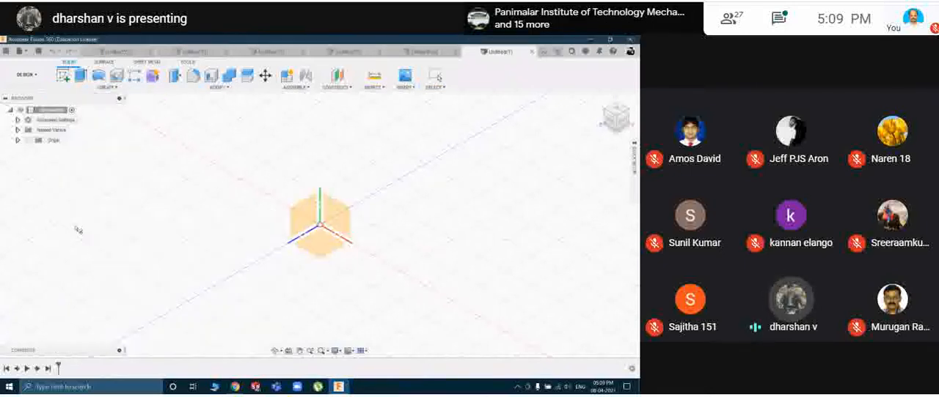
{"action": "left_click", "coordinate": [330, 222]}
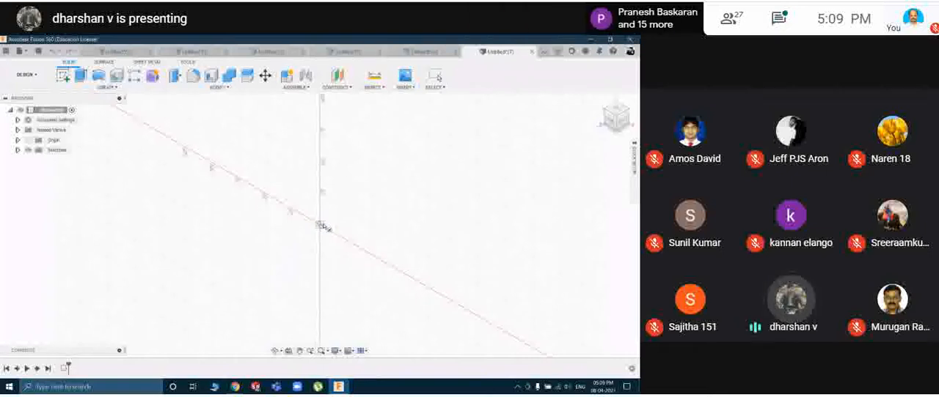
{"action": "left_click", "coordinate": [320, 224]}
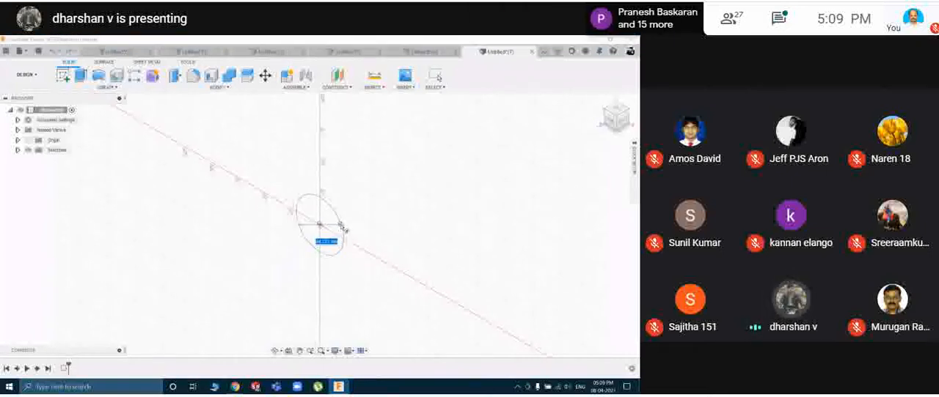
{"action": "left_click", "coordinate": [345, 229]}
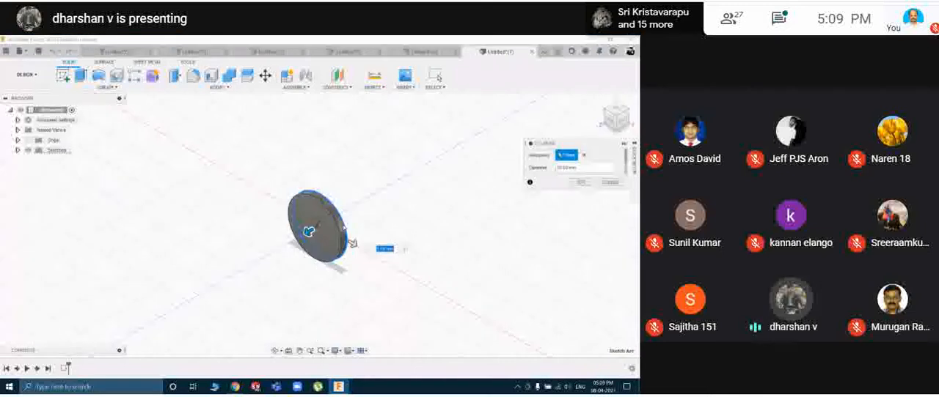
{"action": "left_click_drag", "start_coordinate": [166, 293], "coordinate": [168, 295]}
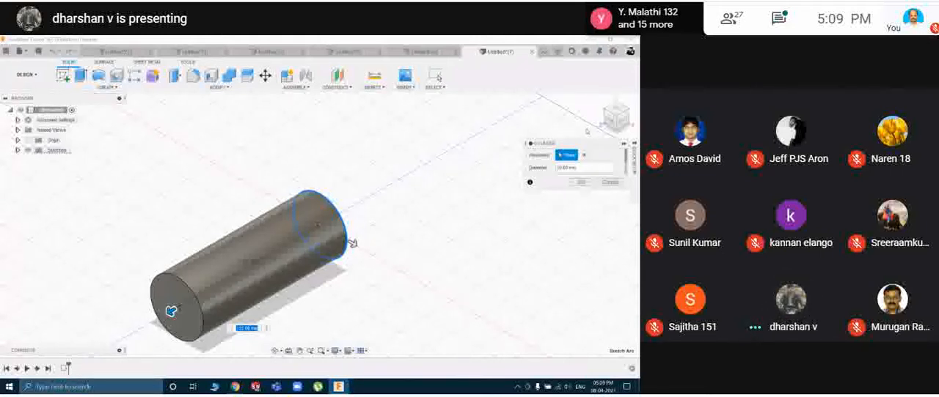
{"action": "left_click", "coordinate": [581, 182]}
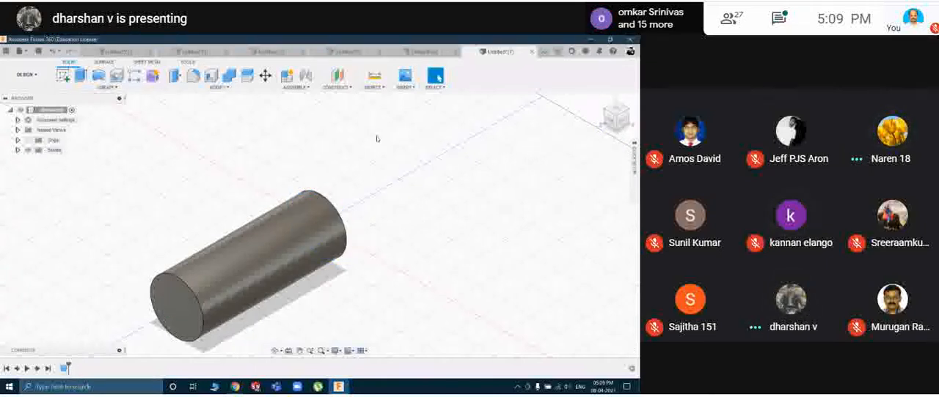
Start another new design and create a box primitive from the origin on a vertical plane, with a base rectangle about 75 by 60 mm.
{"action": "key", "text": "ctrl+n"}
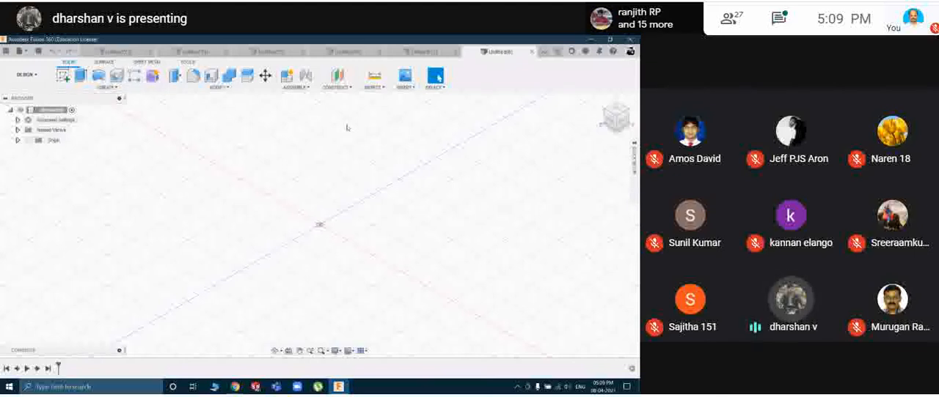
{"action": "left_click", "coordinate": [106, 87]}
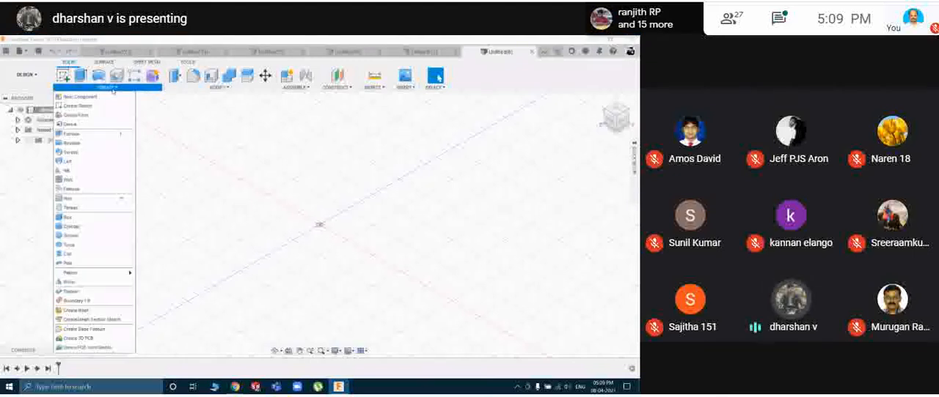
{"action": "left_click", "coordinate": [82, 218]}
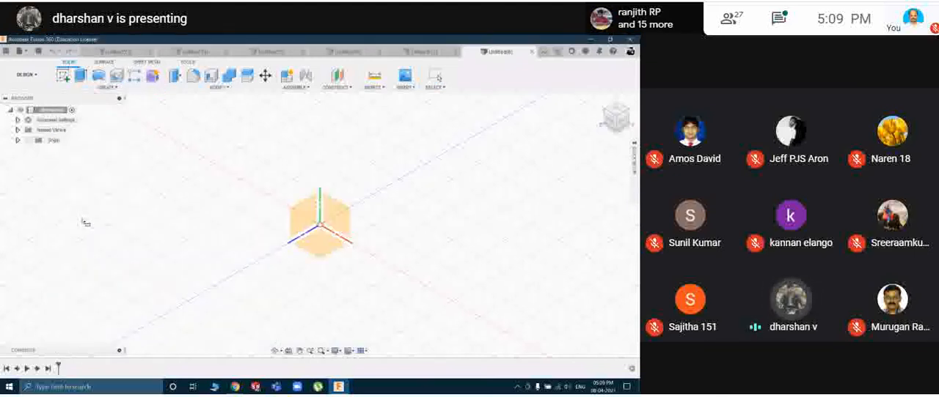
{"action": "left_click", "coordinate": [341, 220]}
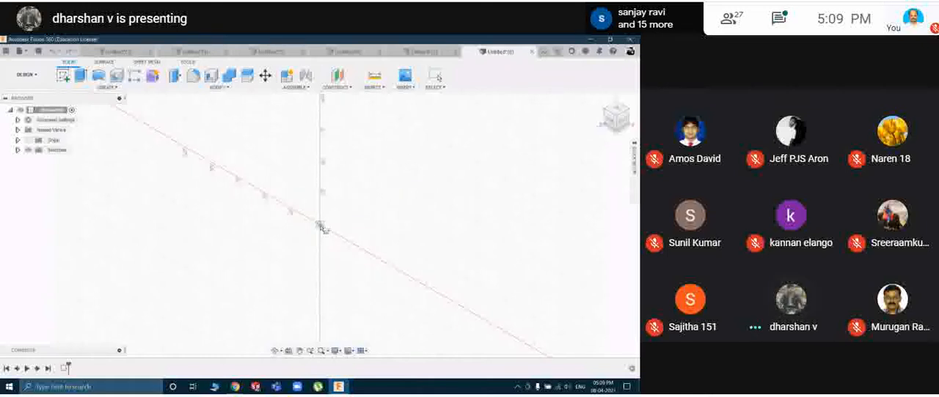
{"action": "left_click", "coordinate": [319, 225]}
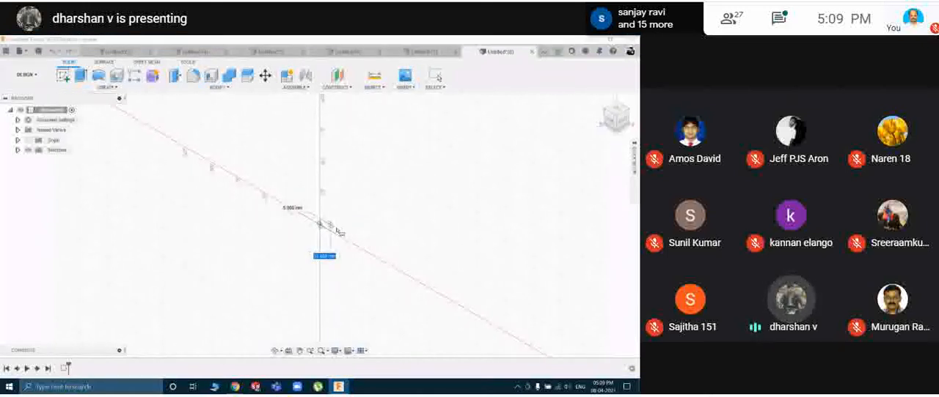
{"action": "left_click", "coordinate": [402, 199]}
{"action": "left_click_drag", "start_coordinate": [337, 224], "coordinate": [264, 267]}
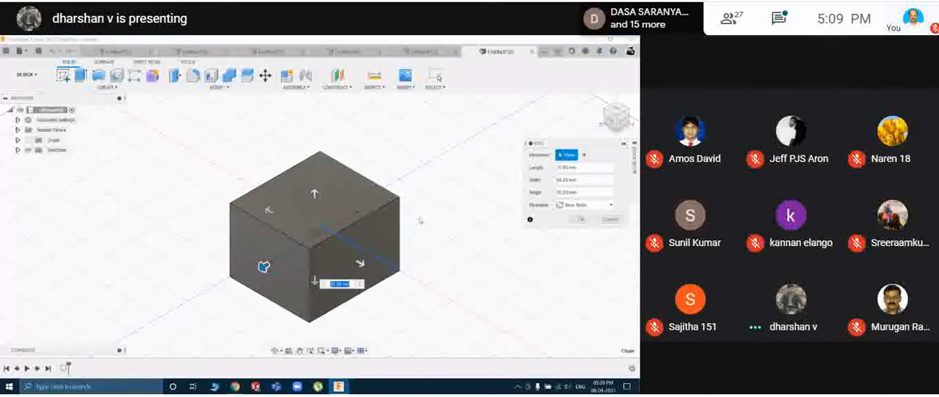
Enlarge the box to about 125 mm length, 80 mm width and 125 mm height, and create it as a new body.
{"action": "left_click_drag", "start_coordinate": [359, 262], "coordinate": [381, 275]}
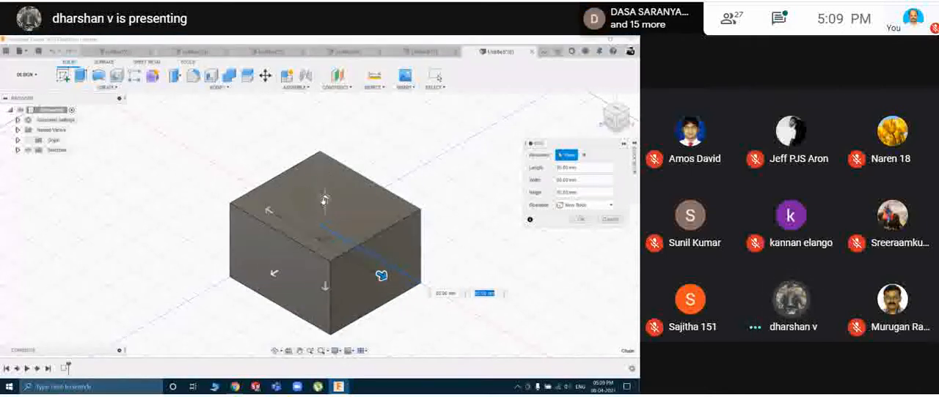
{"action": "left_click_drag", "start_coordinate": [325, 198], "coordinate": [325, 174]}
{"action": "left_click_drag", "start_coordinate": [268, 199], "coordinate": [235, 181]}
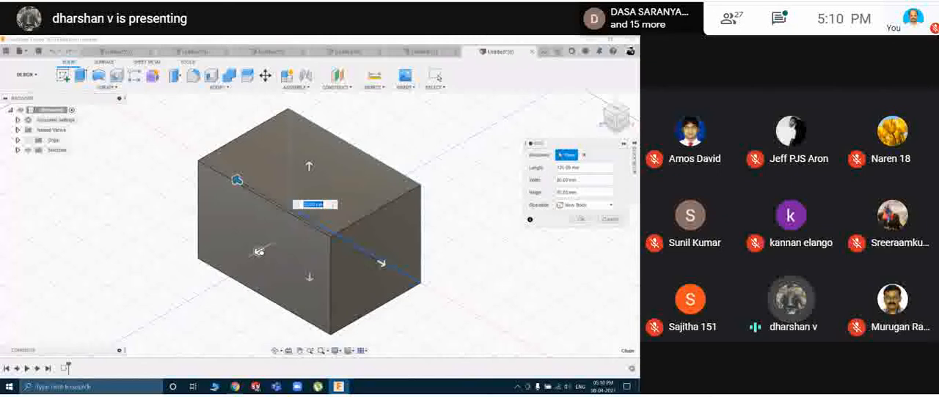
{"action": "left_click_drag", "start_coordinate": [257, 251], "coordinate": [217, 276]}
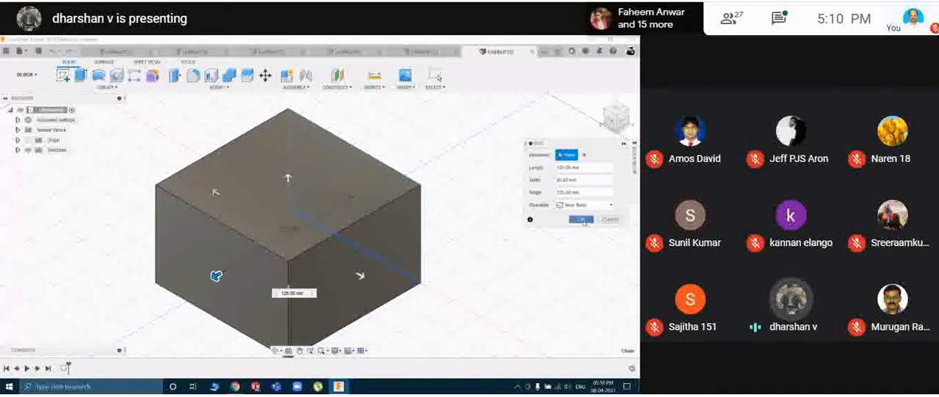
{"action": "left_click", "coordinate": [580, 218]}
{"action": "middle_click_drag", "start_coordinate": [495, 244], "coordinate": [520, 226]}
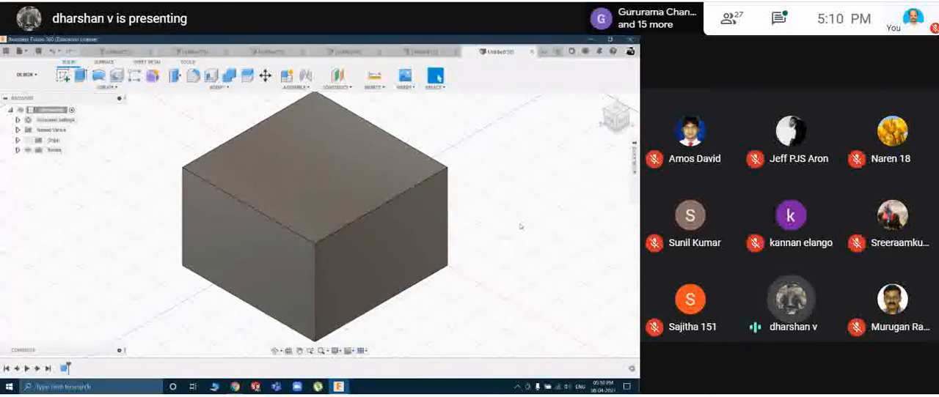
{"action": "left_click", "coordinate": [295, 181]}
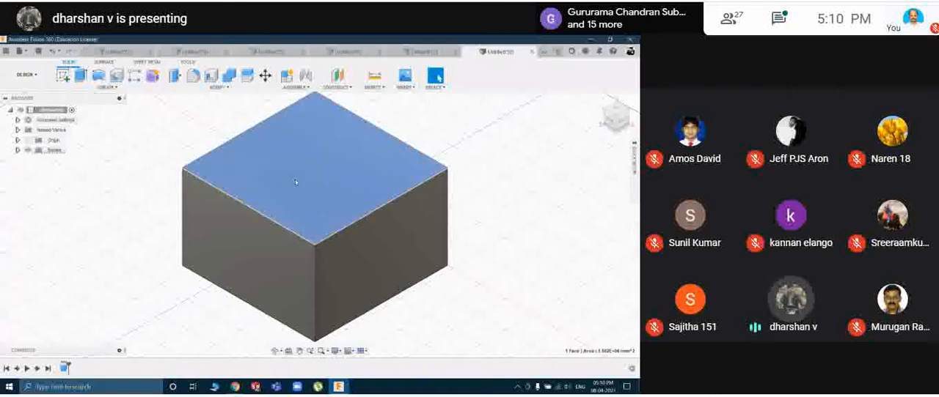
{"action": "left_click", "coordinate": [217, 89]}
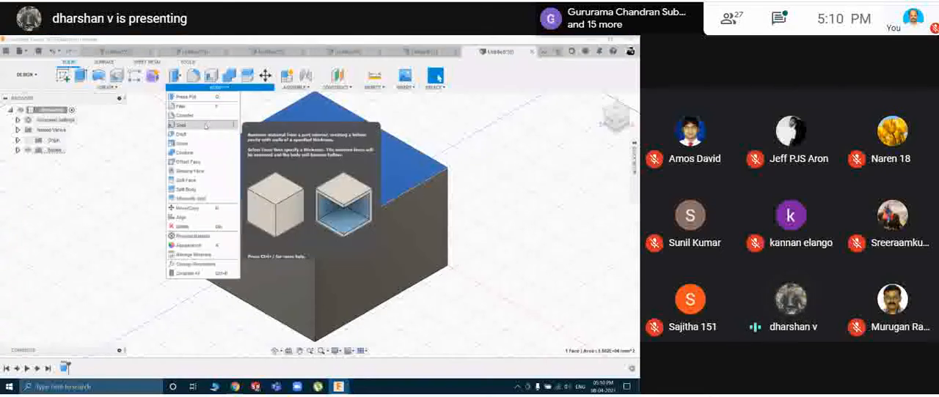
{"action": "left_click", "coordinate": [205, 126]}
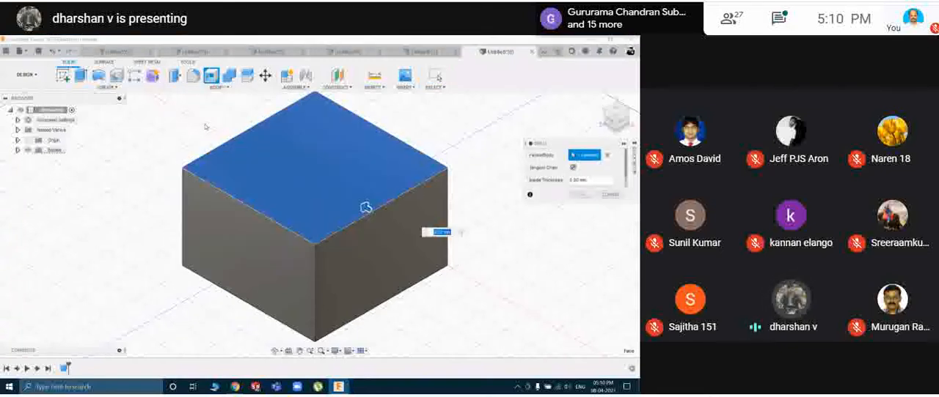
{"action": "left_click", "coordinate": [335, 173]}
Shell the box inward from its upper face into an open container and inspect its hollow interior.
{"action": "left_click", "coordinate": [217, 88]}
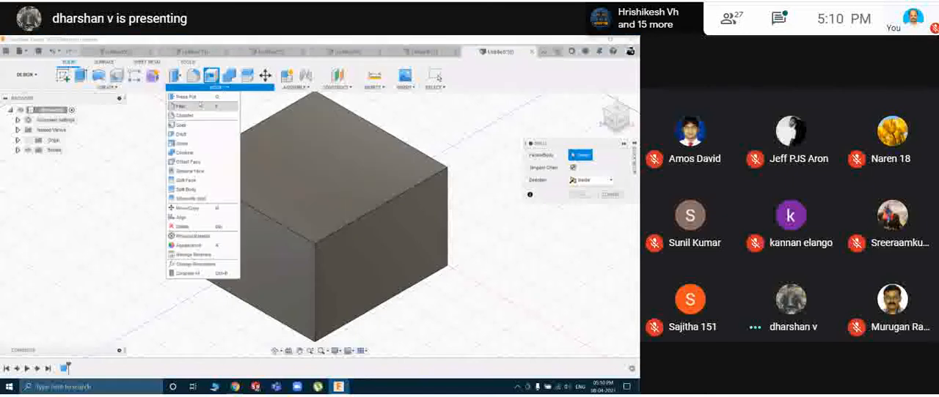
{"action": "left_click", "coordinate": [187, 128]}
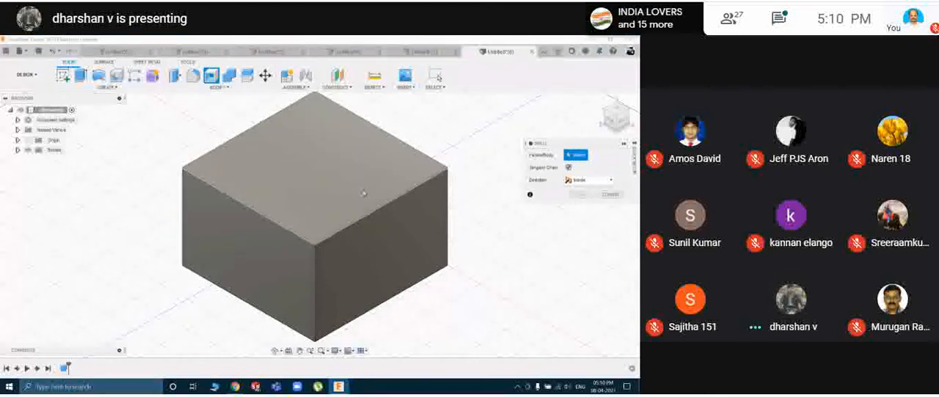
{"action": "left_click", "coordinate": [350, 217]}
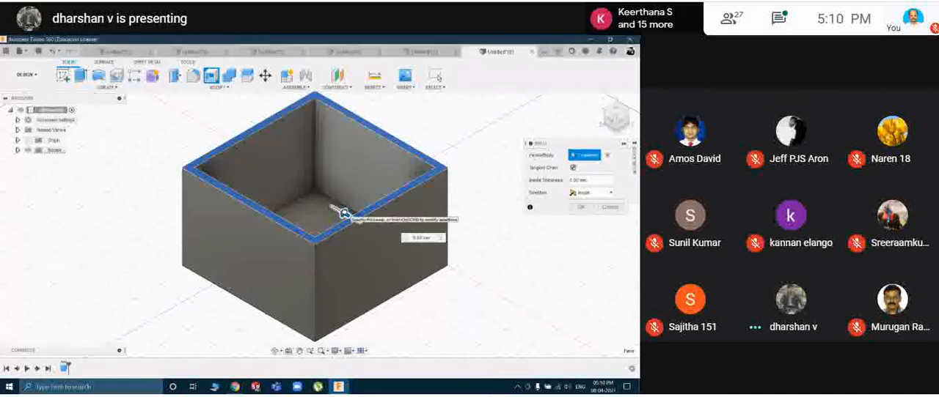
{"action": "left_click", "coordinate": [587, 209]}
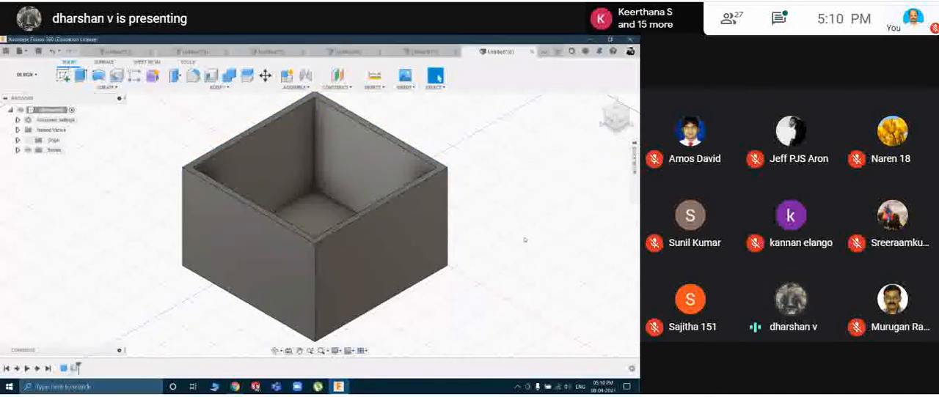
{"action": "middle_click_drag", "start_coordinate": [522, 237], "coordinate": [498, 235], "text": "shift"}
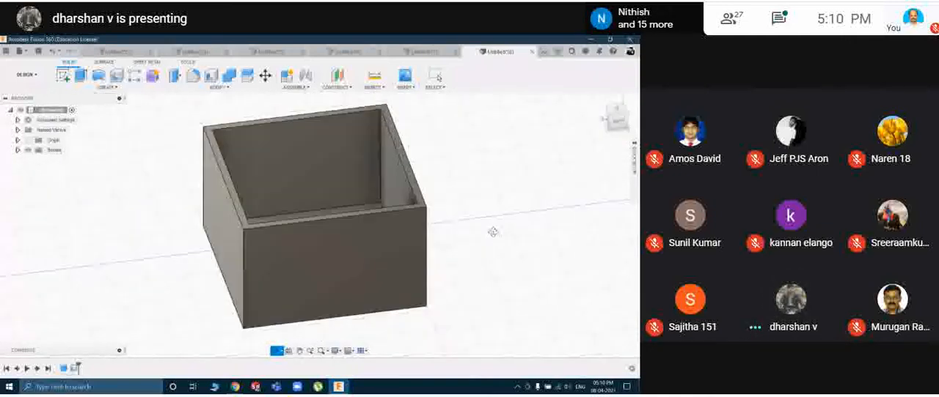
Start another new design and create a sphere primitive about 110 mm in diameter centred on the origin.
{"action": "left_click", "coordinate": [107, 86]}
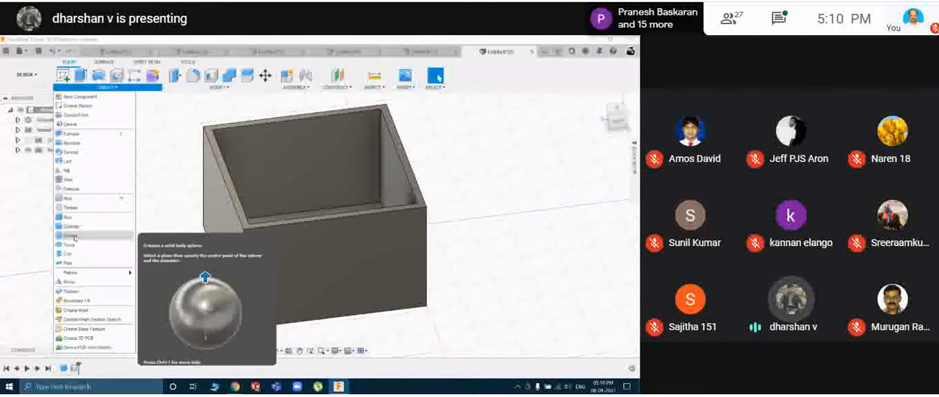
{"action": "left_click", "coordinate": [474, 209]}
{"action": "key", "text": "ctrl+n"}
{"action": "left_click", "coordinate": [99, 89]}
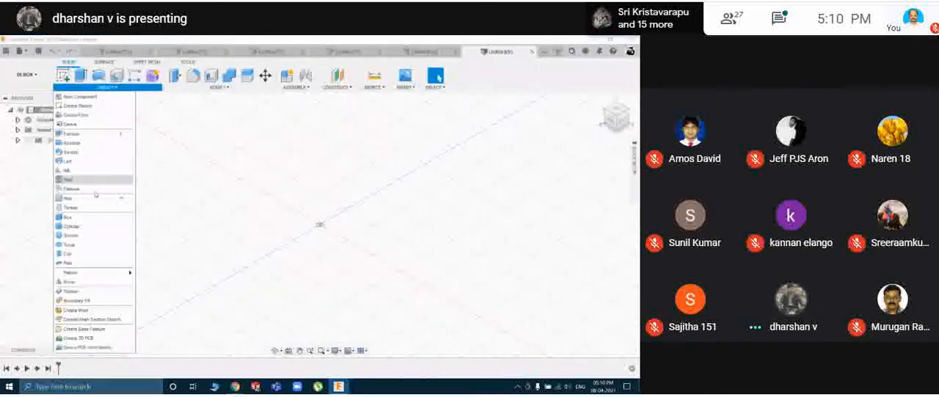
{"action": "left_click", "coordinate": [87, 236]}
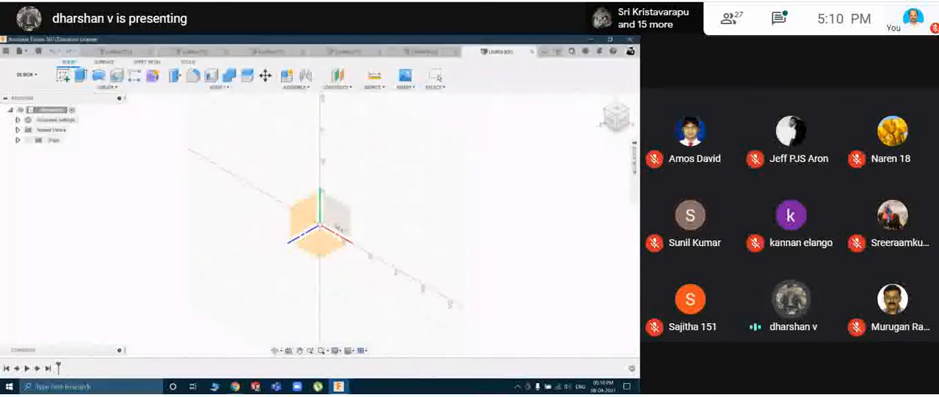
{"action": "left_click", "coordinate": [350, 233]}
{"action": "left_click", "coordinate": [319, 224]}
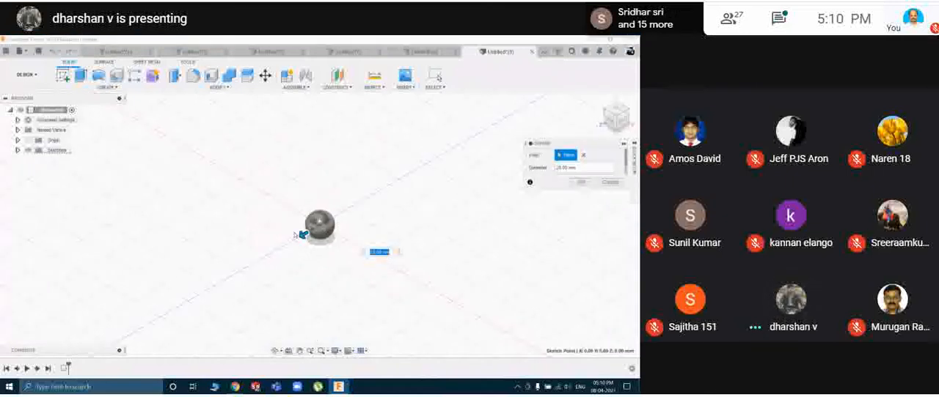
{"action": "left_click_drag", "start_coordinate": [301, 235], "coordinate": [256, 262]}
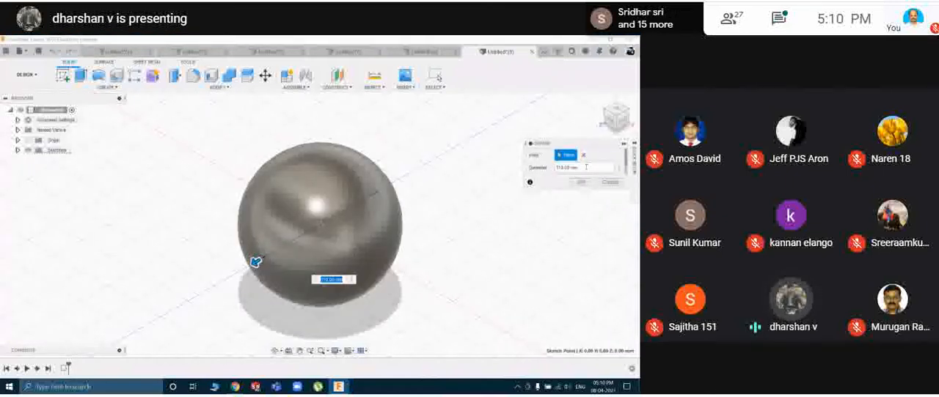
{"action": "left_click", "coordinate": [578, 180]}
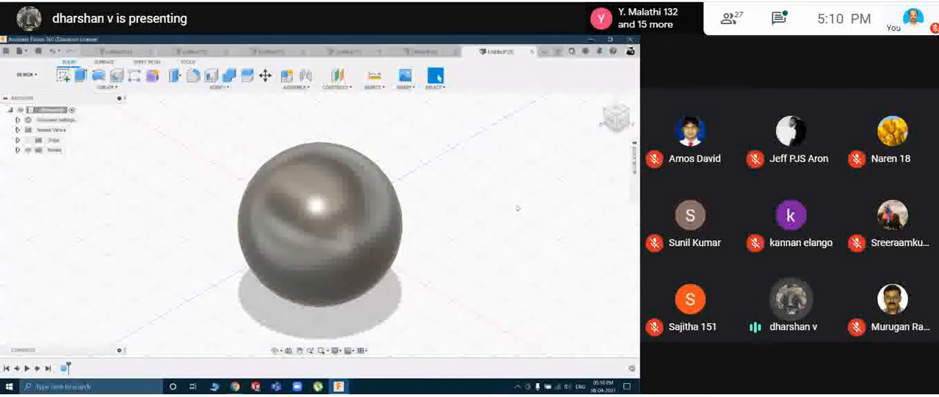
Start another new design and begin a torus primitive on a vertical plane, centred on the origin, with a base circle about 100 mm in diameter.
{"action": "key", "text": "ctrl+z"}
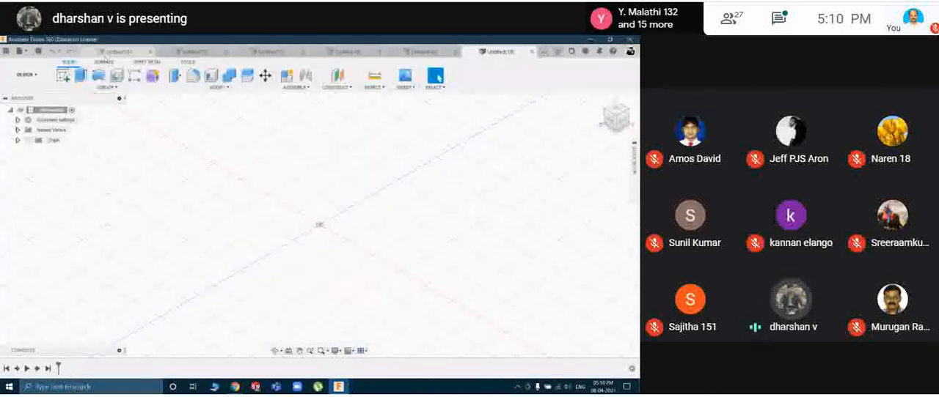
{"action": "left_click", "coordinate": [87, 88]}
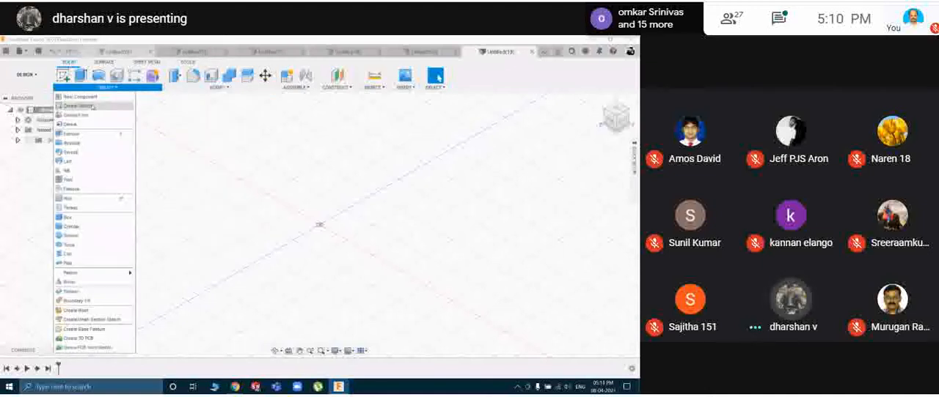
{"action": "left_click", "coordinate": [86, 218]}
{"action": "left_click", "coordinate": [320, 243]}
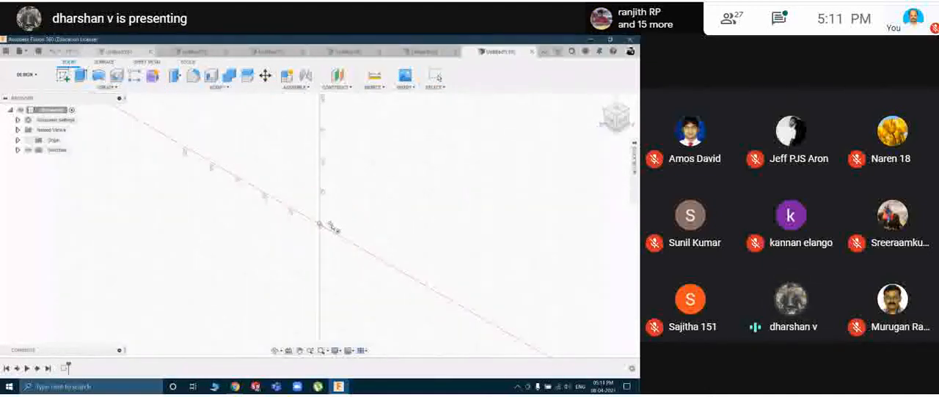
{"action": "left_click", "coordinate": [320, 225]}
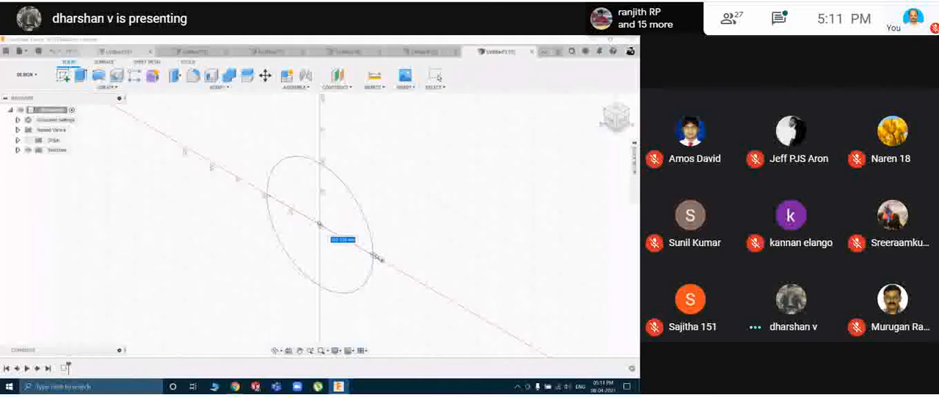
{"action": "left_click", "coordinate": [378, 258]}
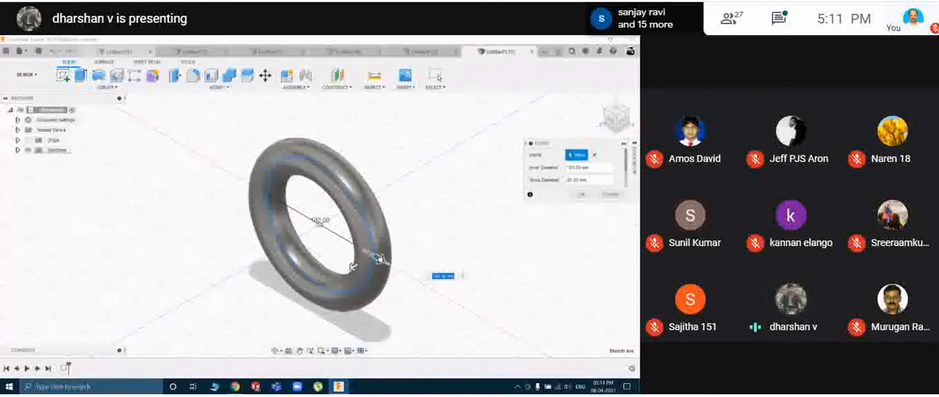
Enlarge the torus to an inner diameter of about 155 mm, thin its tube to about 15 mm, create it and inspect the ring.
{"action": "left_click_drag", "start_coordinate": [378, 259], "coordinate": [384, 280]}
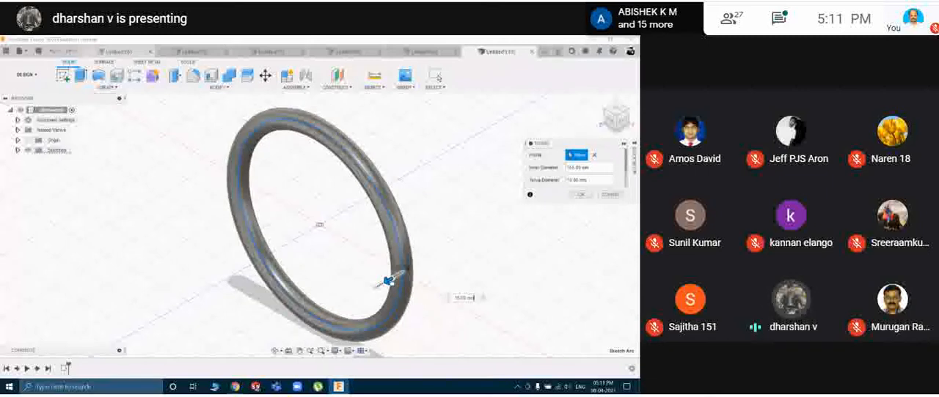
{"action": "left_click", "coordinate": [573, 196]}
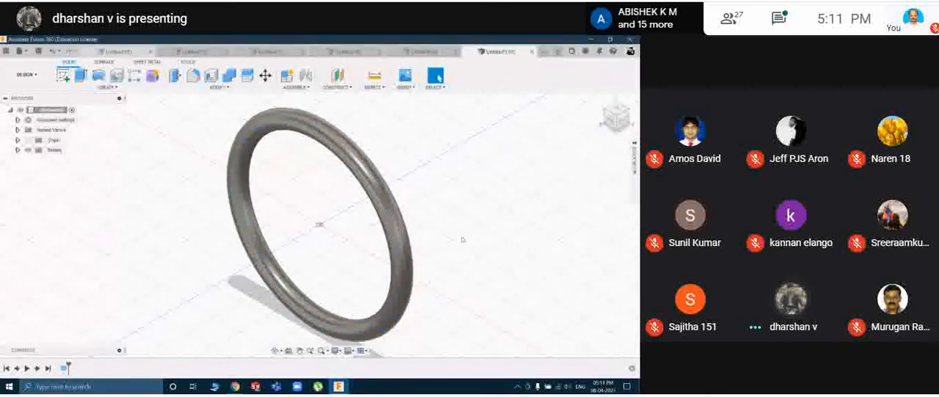
{"action": "mouse_move", "coordinate": [460, 236]}
{"action": "middle_mouse_down", "text": "shift"}
{"action": "mouse_move", "coordinate": [481, 203]}
{"action": "mouse_move", "coordinate": [439, 231]}
{"action": "mouse_move", "coordinate": [454, 232]}
{"action": "middle_mouse_up", "text": "shift"}
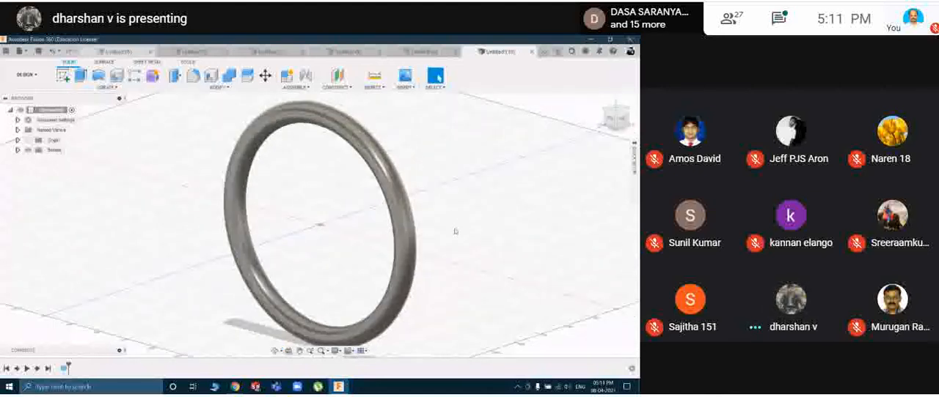
{"action": "scroll", "coordinate": [455, 232], "scroll_direction": "down", "scroll_amount": 1}
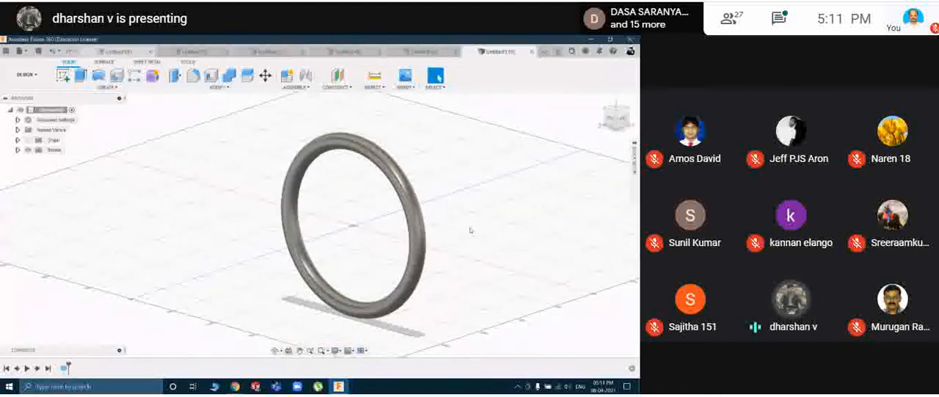
{"action": "middle_click_drag", "start_coordinate": [481, 213], "coordinate": [438, 203]}
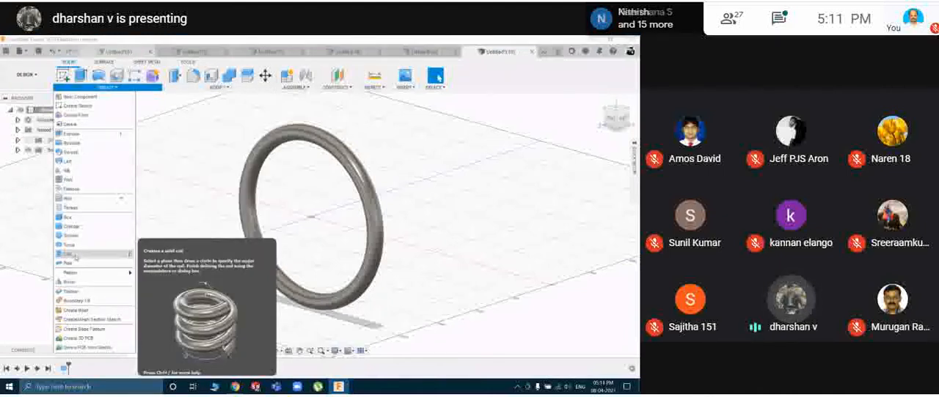
Start another new empty design.
{"action": "left_click", "coordinate": [438, 183]}
{"action": "key", "text": "ctrl+z"}
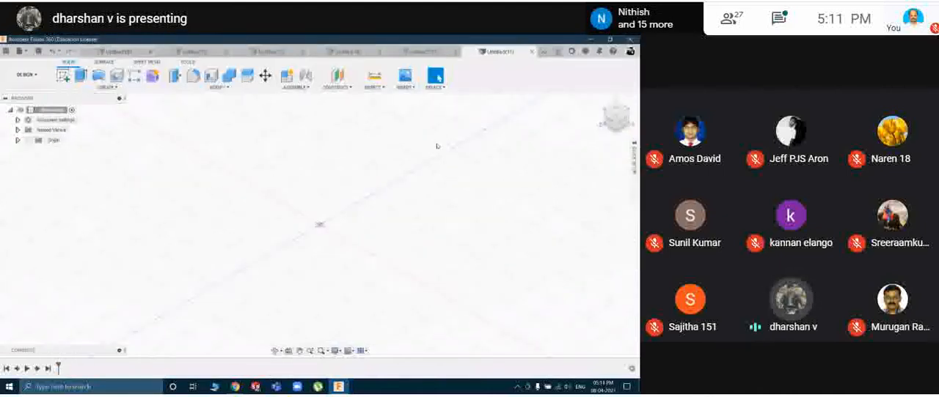
{"action": "left_click", "coordinate": [91, 88]}
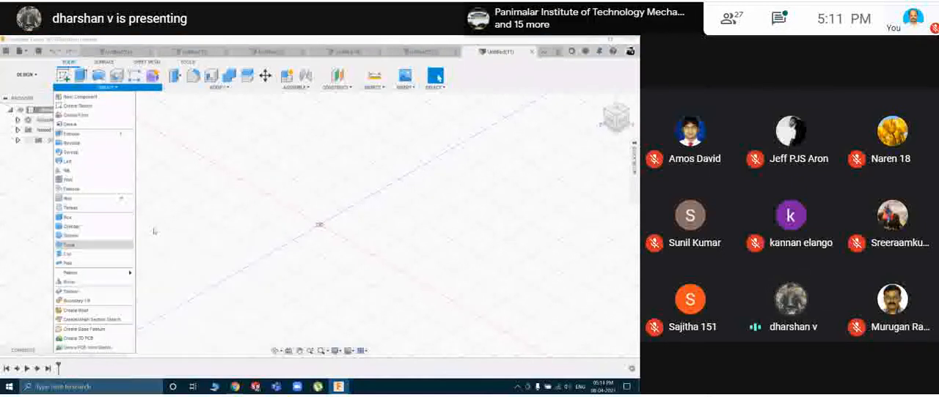
{"action": "left_click", "coordinate": [286, 152]}
{"action": "left_click", "coordinate": [63, 75]}
{"action": "left_click", "coordinate": [335, 216]}
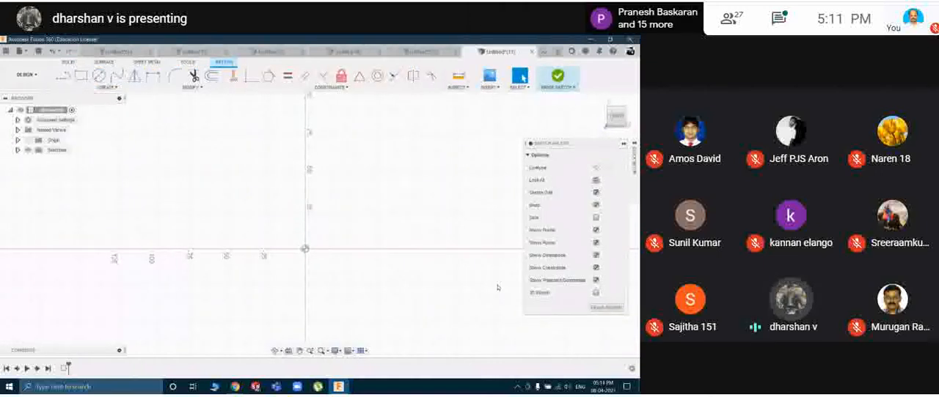
{"action": "left_click", "coordinate": [557, 75]}
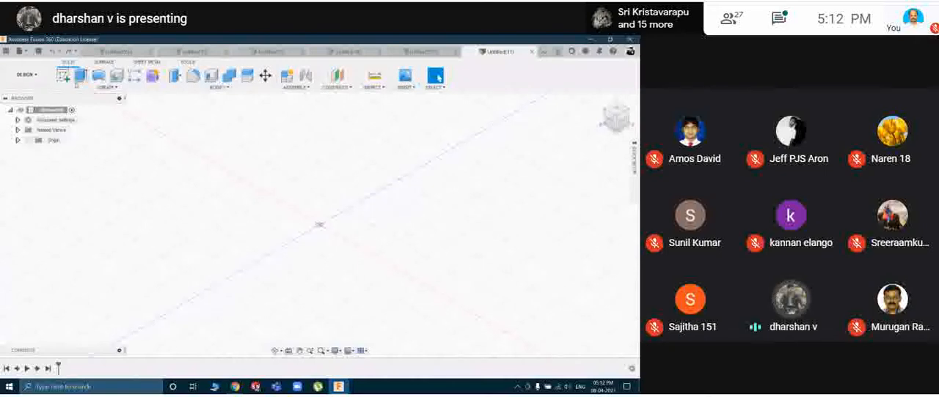
Begin a coil primitive on a vertical plane, centred on the origin, with a base circle about 120 mm in diameter.
{"action": "left_click", "coordinate": [102, 88]}
{"action": "left_click", "coordinate": [75, 256]}
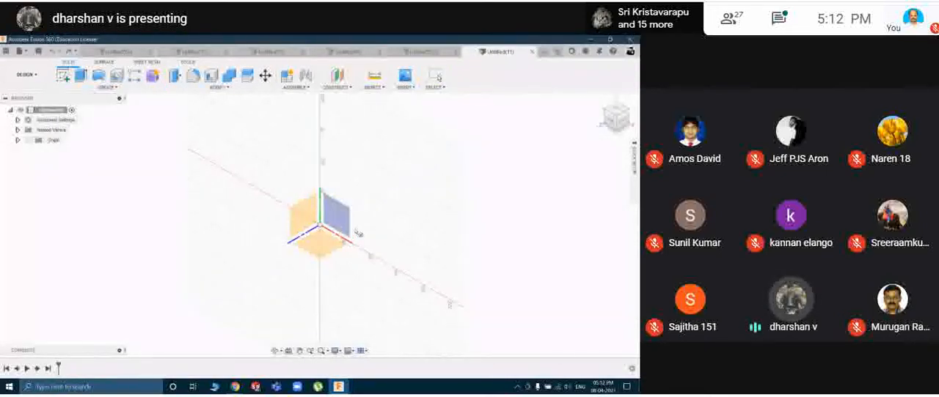
{"action": "left_click", "coordinate": [350, 228]}
{"action": "left_click", "coordinate": [319, 225]}
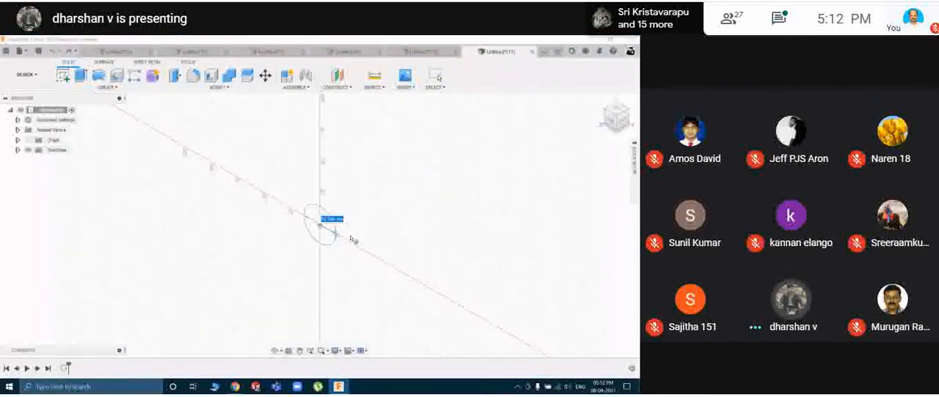
{"action": "left_click", "coordinate": [386, 264]}
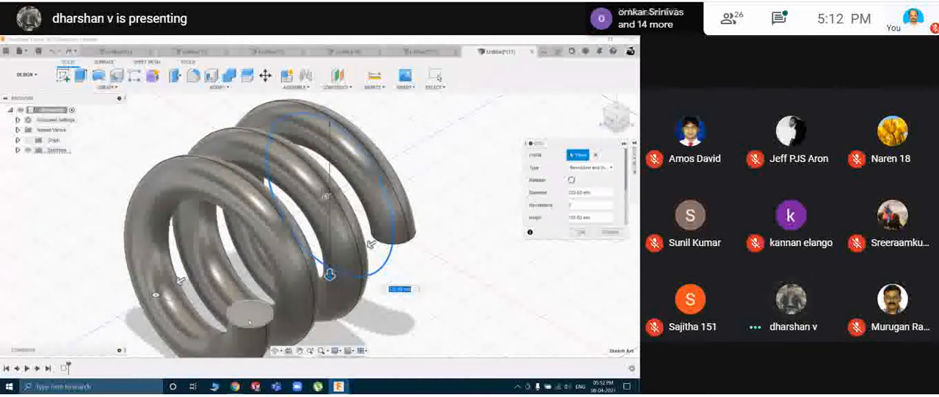
Reduce the coil's diameter to about 60 mm, try 20 mm, and set it back to 60 mm.
{"action": "left_click_drag", "start_coordinate": [330, 273], "coordinate": [329, 237]}
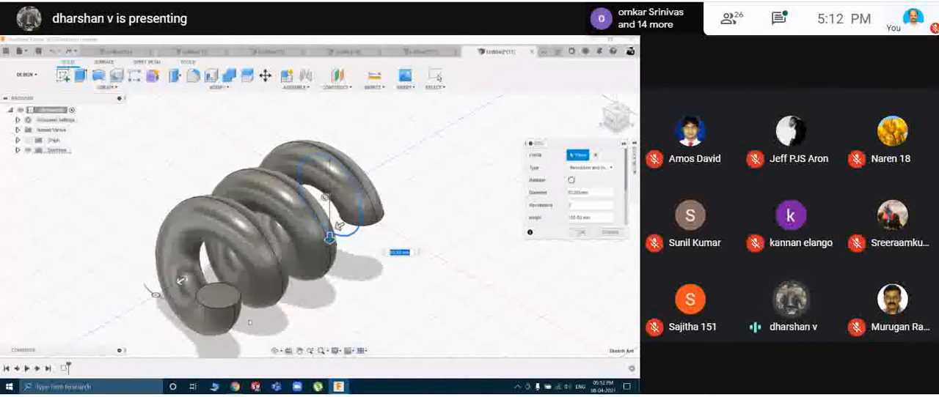
{"action": "left_click", "coordinate": [591, 193]}
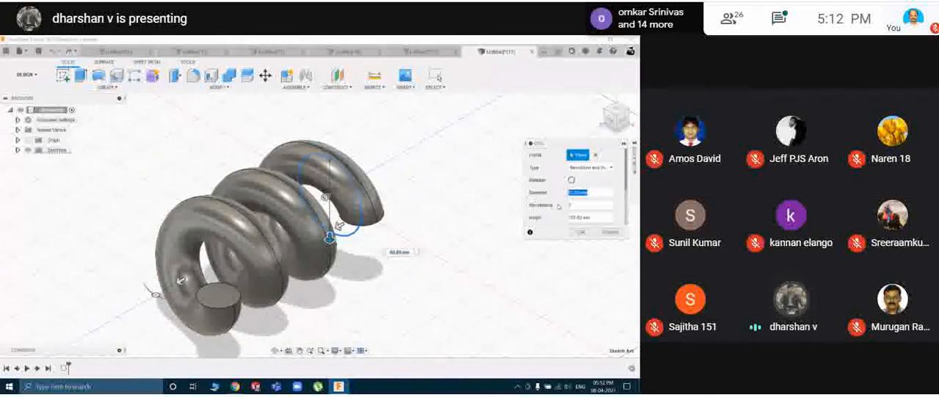
{"action": "type", "text": "20"}
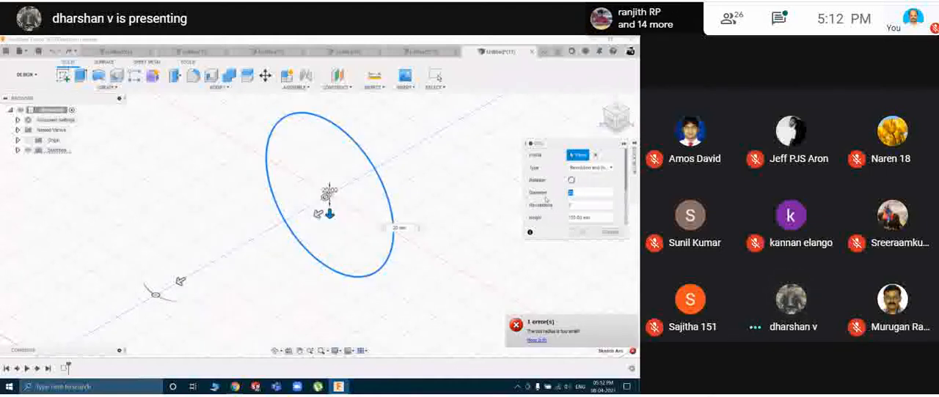
{"action": "type", "text": "0"}
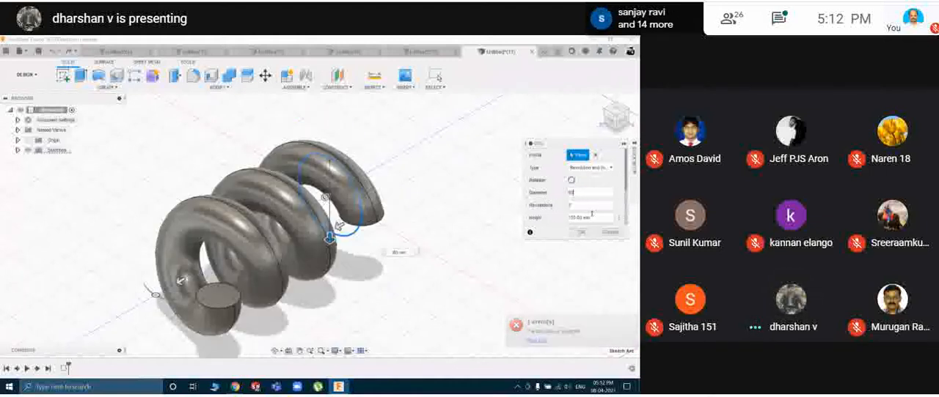
Close the learning information and set the coil's section size to 10 mm.
{"action": "left_click", "coordinate": [593, 217]}
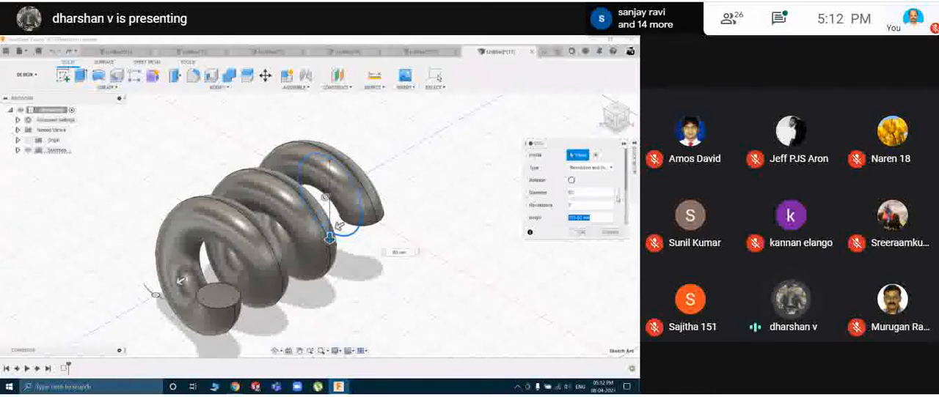
{"action": "left_click", "coordinate": [614, 192]}
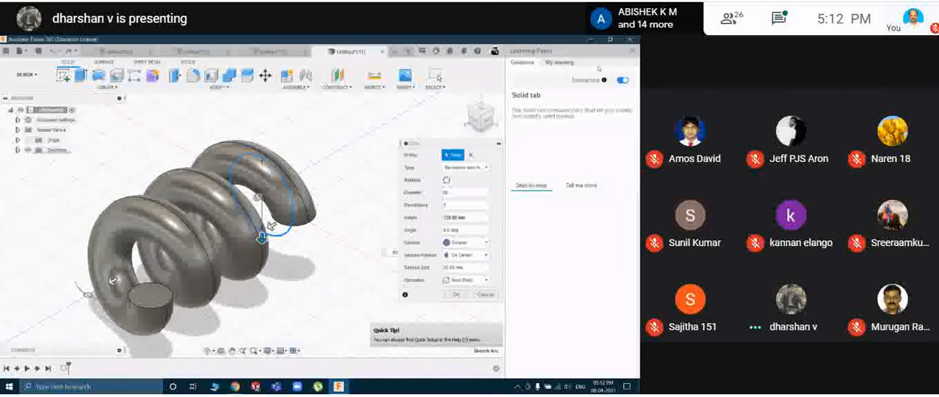
{"action": "left_click", "coordinate": [632, 53]}
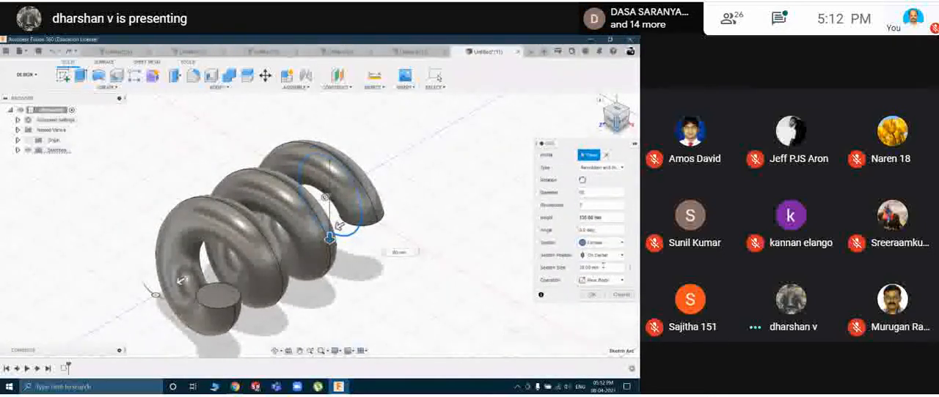
{"action": "left_click_drag", "start_coordinate": [596, 268], "coordinate": [572, 273]}
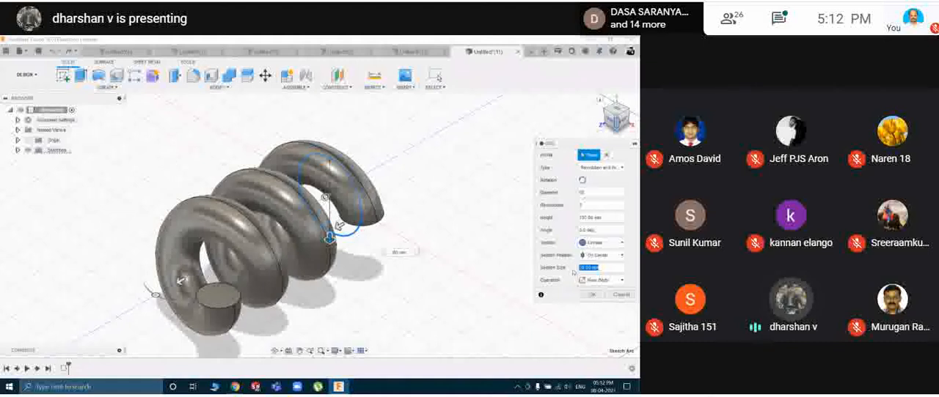
{"action": "type", "text": "10"}
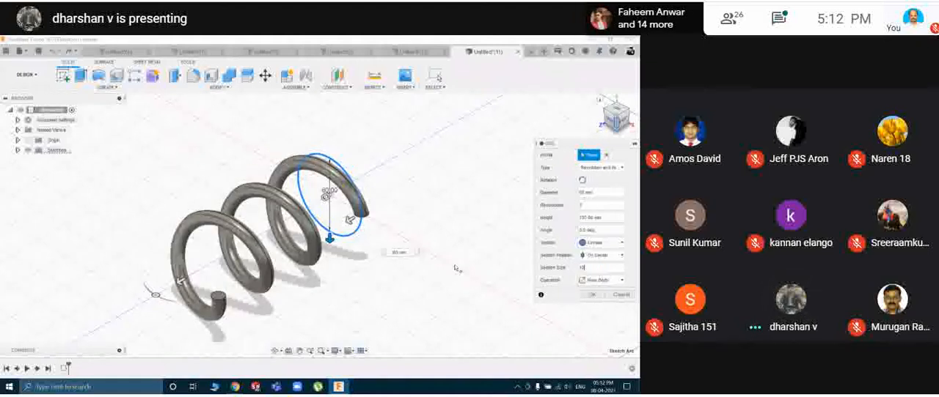
Enlarge the coil's diameter to about 90 mm and adjust its height to about 145 mm.
{"action": "left_click_drag", "start_coordinate": [350, 220], "coordinate": [367, 231]}
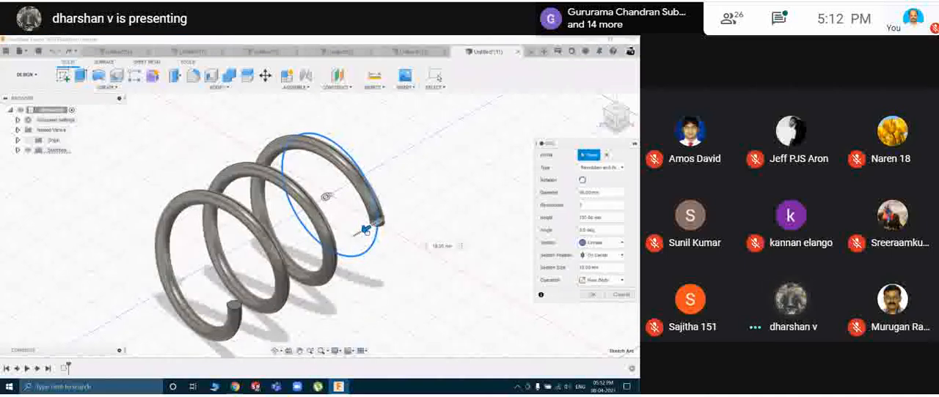
{"action": "mouse_move", "coordinate": [180, 278]}
{"action": "left_mouse_down"}
{"action": "mouse_move", "coordinate": [120, 313]}
{"action": "mouse_move", "coordinate": [188, 274]}
{"action": "mouse_move", "coordinate": [170, 286]}
{"action": "left_mouse_up"}
{"action": "middle_click_drag", "start_coordinate": [284, 278], "coordinate": [391, 205], "text": "shift"}
{"action": "mouse_move", "coordinate": [250, 108]}
{"action": "left_mouse_down"}
{"action": "mouse_move", "coordinate": [250, 128]}
{"action": "mouse_move", "coordinate": [248, 105]}
{"action": "left_mouse_up"}
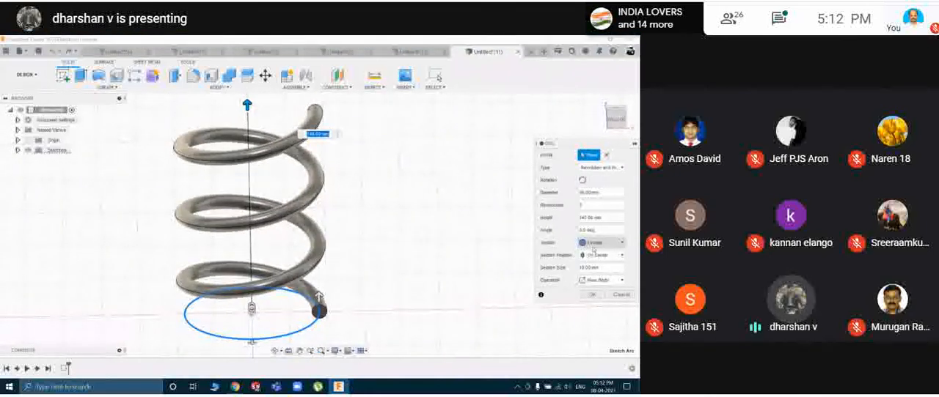
Try the square, external triangular and internal triangular sections on the coil, and restore the circular section.
{"action": "left_click", "coordinate": [593, 250]}
{"action": "left_click", "coordinate": [599, 264]}
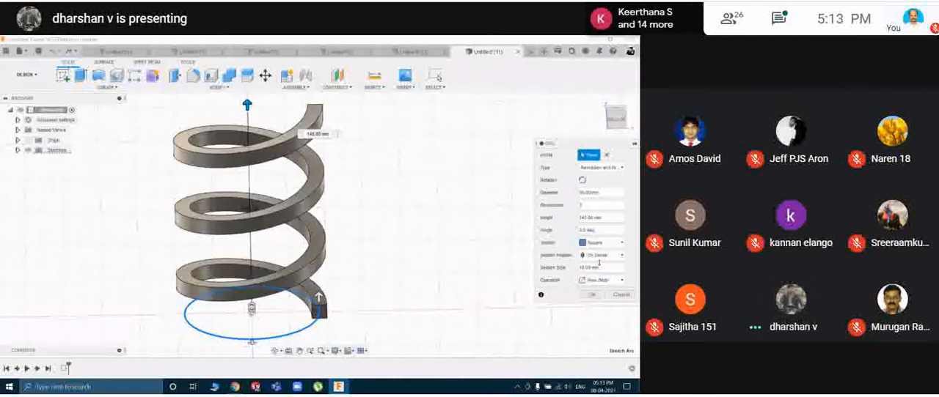
{"action": "left_click", "coordinate": [606, 244]}
{"action": "left_click", "coordinate": [606, 274]}
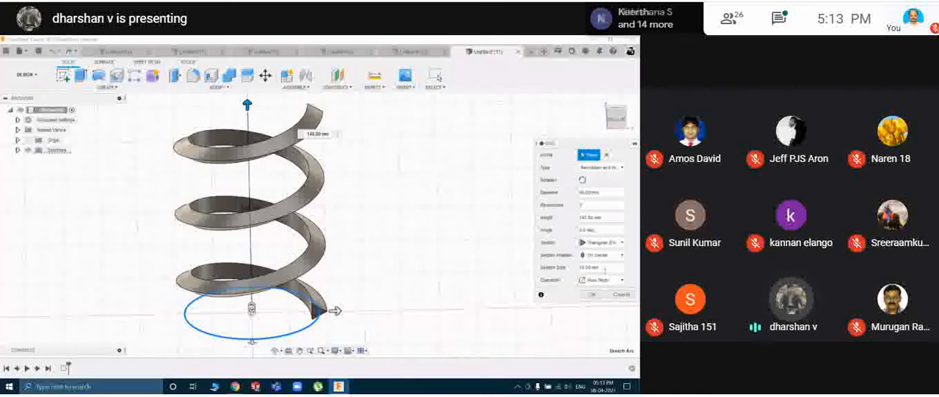
{"action": "left_click", "coordinate": [602, 243]}
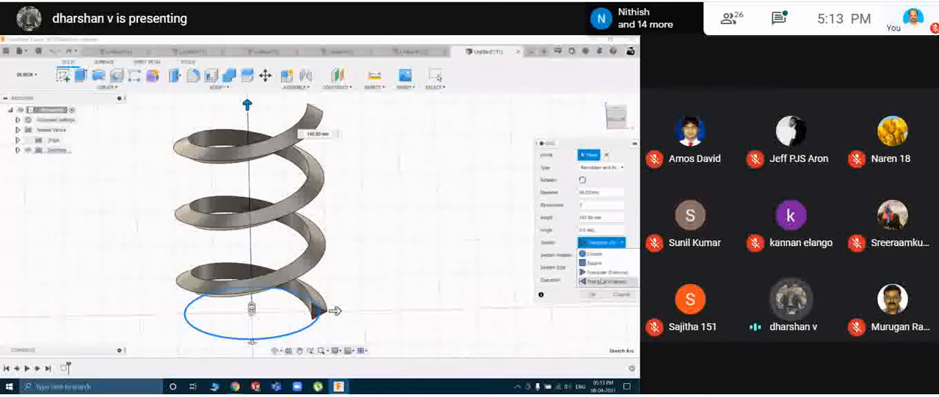
{"action": "left_click", "coordinate": [601, 282]}
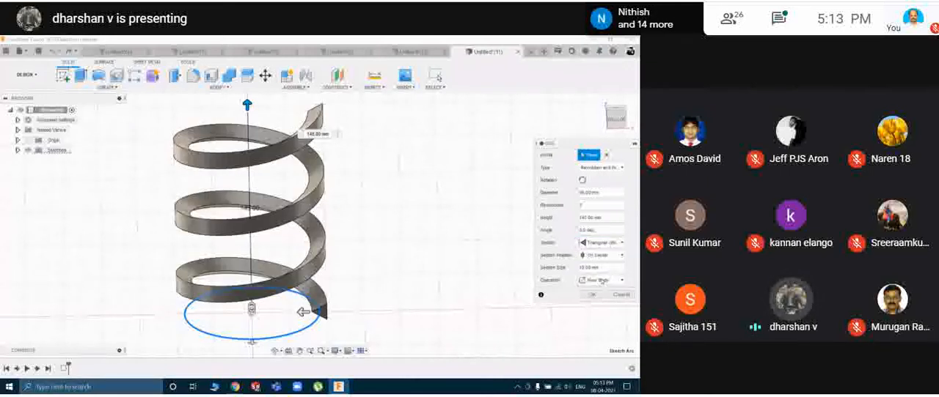
{"action": "left_click", "coordinate": [621, 247]}
{"action": "left_click", "coordinate": [598, 254]}
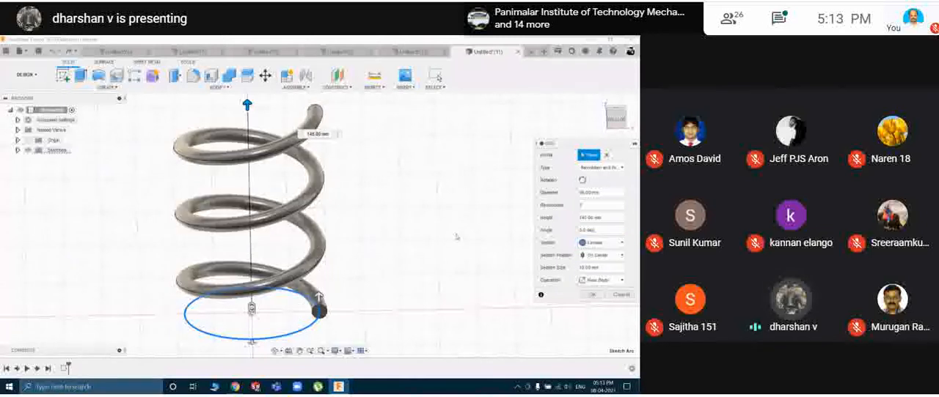
Change the coil type to Spiral and set its section to Square.
{"action": "middle_click_drag", "start_coordinate": [401, 213], "coordinate": [386, 204], "text": "shift"}
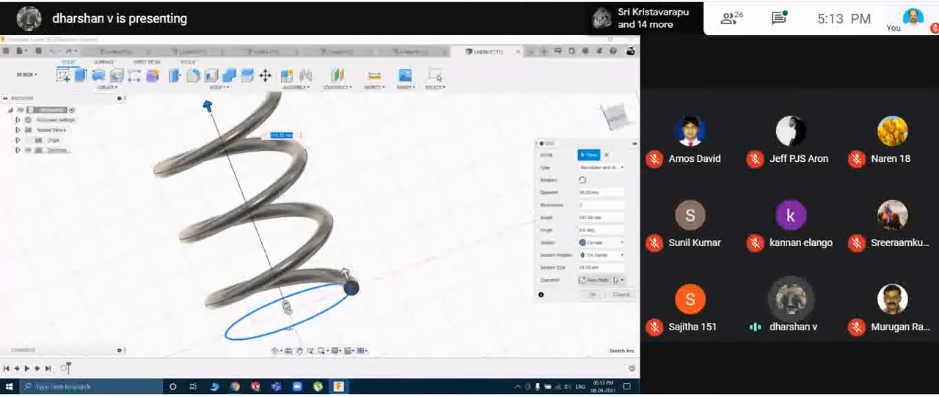
{"action": "left_click", "coordinate": [611, 169]}
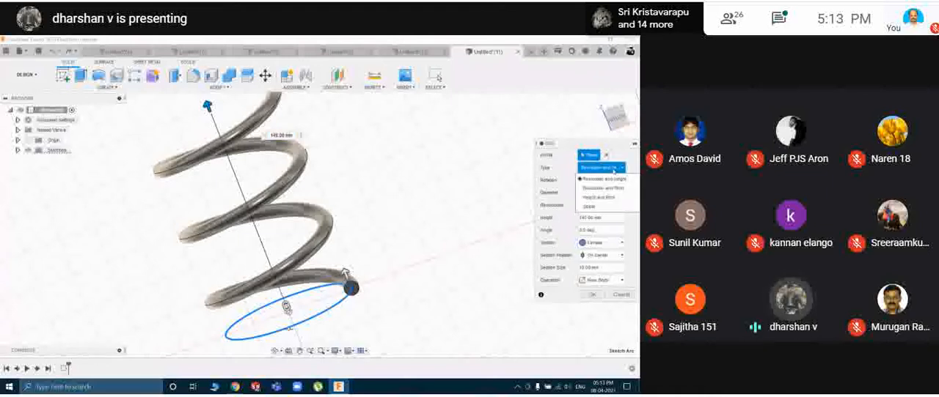
{"action": "left_click", "coordinate": [599, 207]}
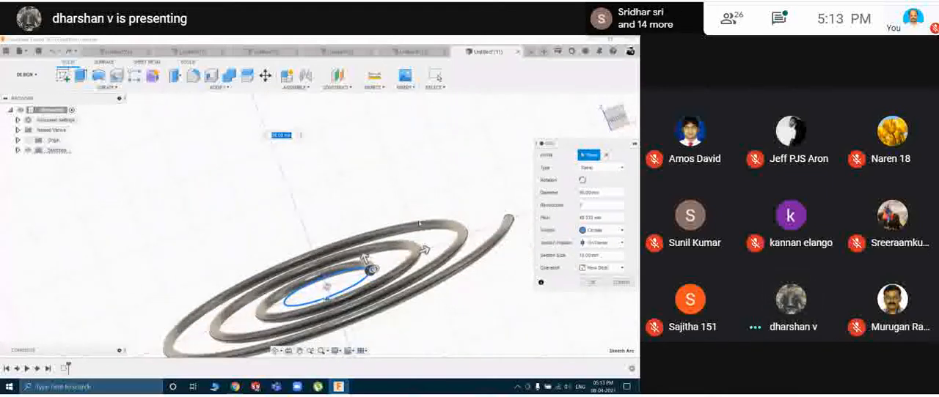
{"action": "middle_click_drag", "start_coordinate": [419, 231], "coordinate": [399, 208], "text": "shift"}
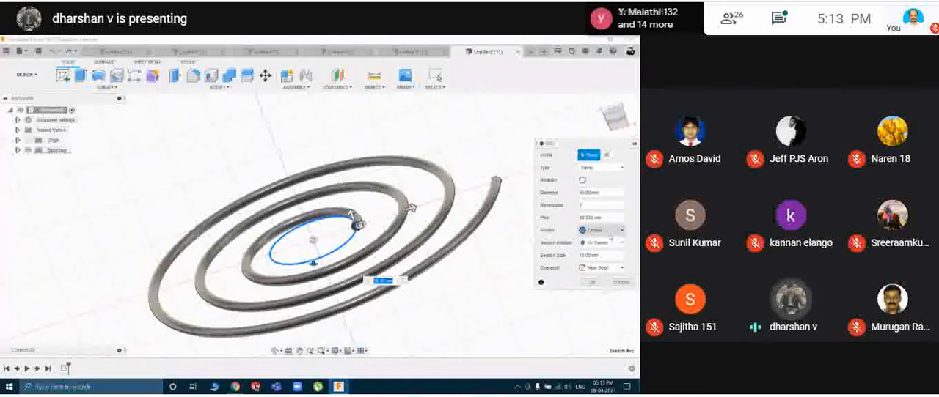
{"action": "left_click", "coordinate": [608, 231]}
{"action": "left_click", "coordinate": [598, 241]}
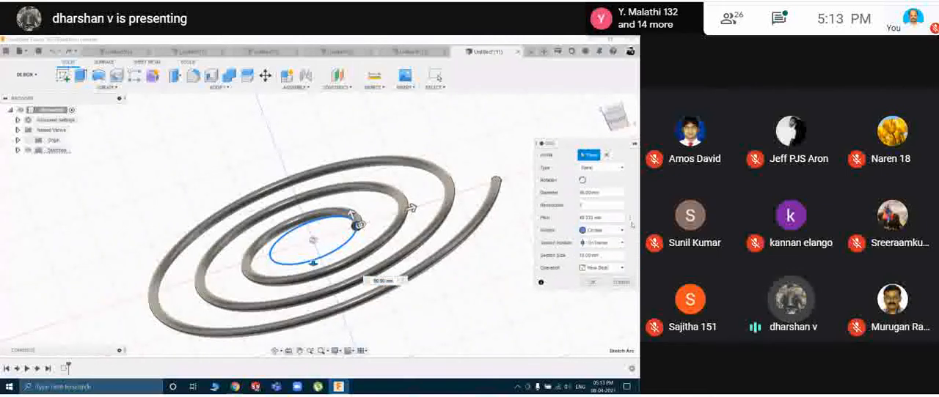
{"action": "left_click", "coordinate": [601, 230]}
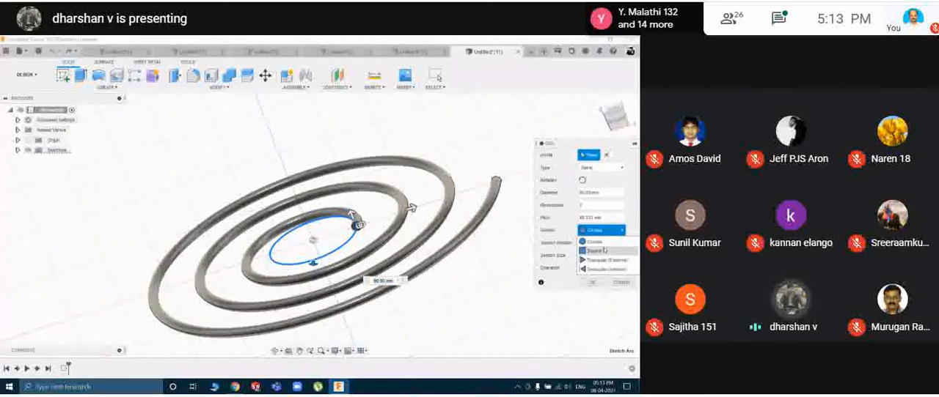
{"action": "left_click", "coordinate": [603, 251]}
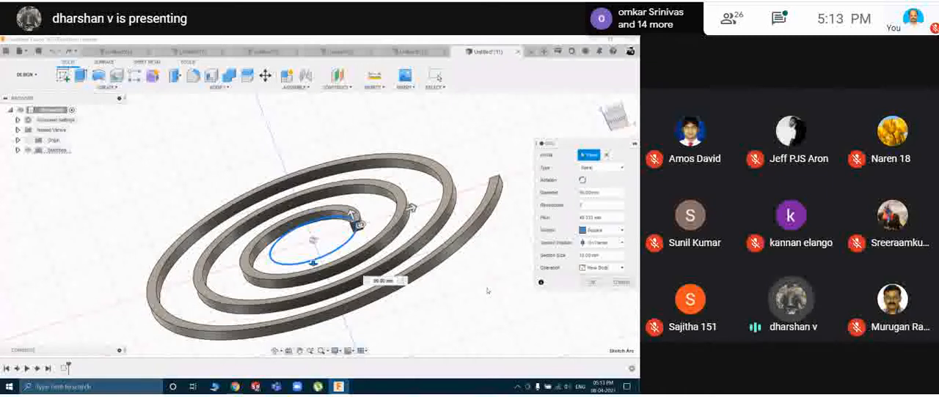
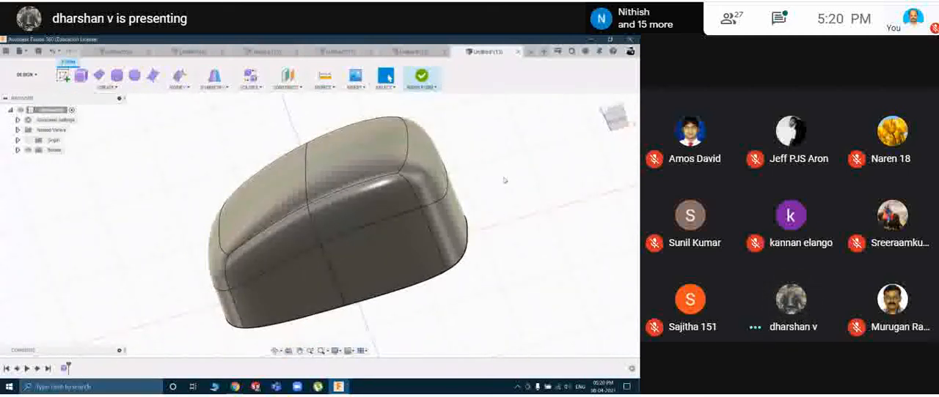
Select the lower side face and the rounded face above it on the form body.
{"action": "left_click", "coordinate": [385, 248]}
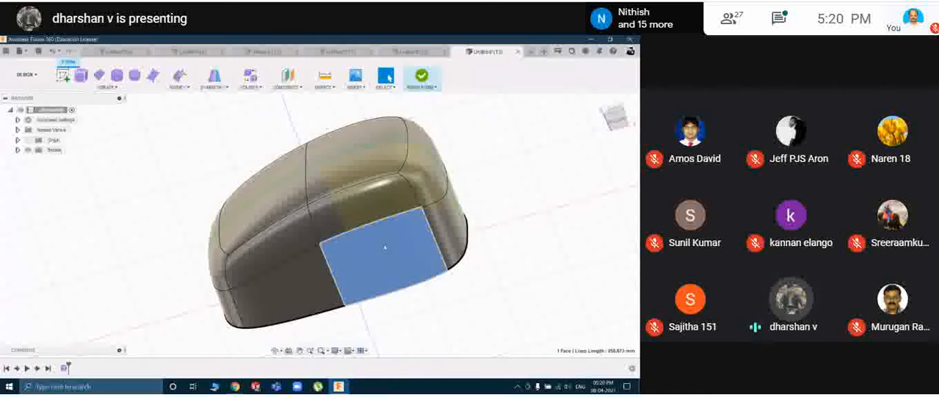
{"action": "key", "text": "Delete"}
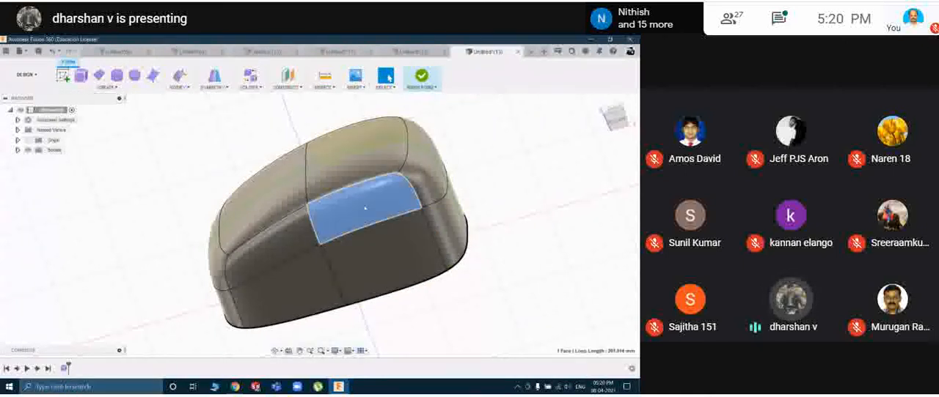
{"action": "left_click", "coordinate": [365, 208]}
{"action": "key", "text": "Delete"}
Use Edit Form to pull the form's upper corner vertex outward, and examine the distorted corner.
{"action": "left_click", "coordinate": [399, 176]}
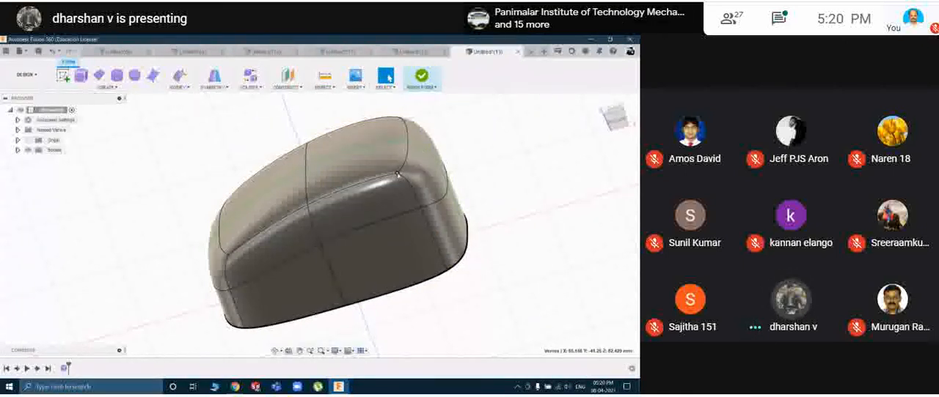
{"action": "right_click", "coordinate": [397, 175]}
{"action": "left_click", "coordinate": [416, 185]}
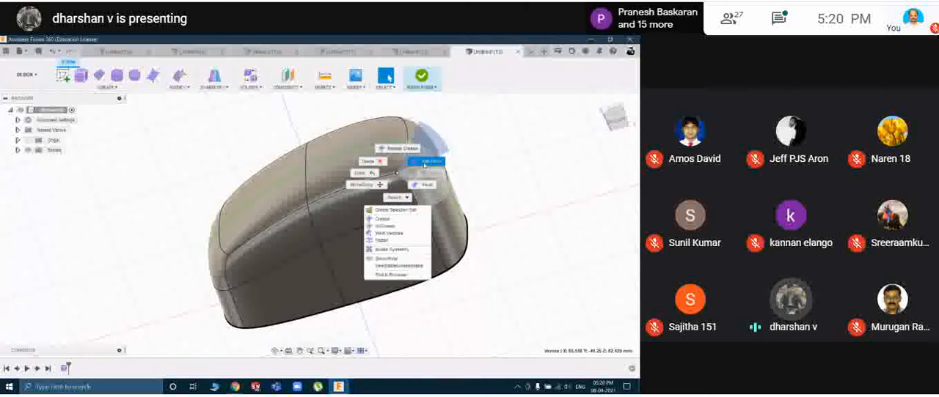
{"action": "middle_click_drag", "start_coordinate": [448, 225], "coordinate": [468, 285], "text": "shift"}
{"action": "left_click_drag", "start_coordinate": [423, 245], "coordinate": [423, 322]}
{"action": "left_click", "coordinate": [488, 230]}
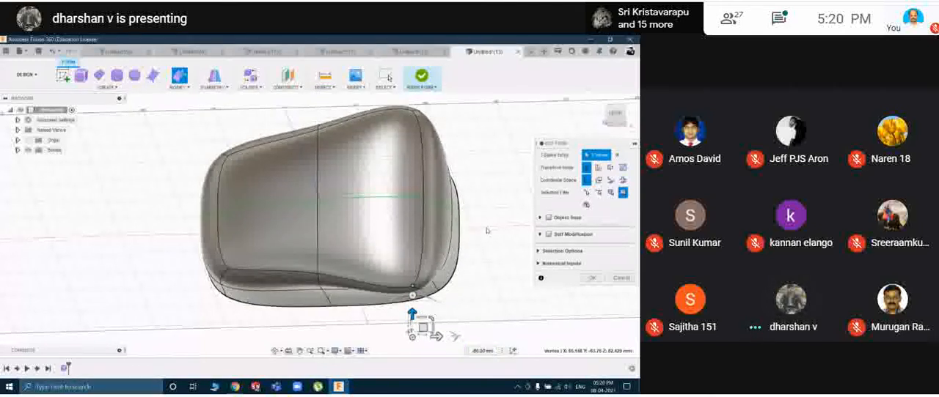
{"action": "middle_click_drag", "start_coordinate": [480, 253], "coordinate": [503, 231], "text": "shift"}
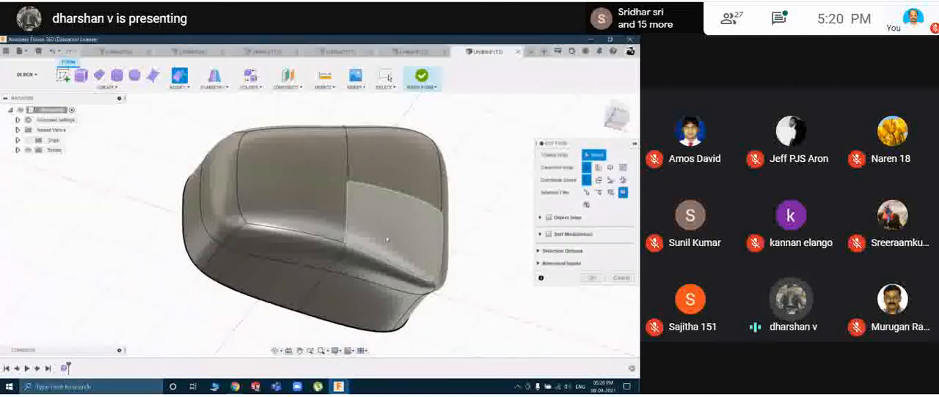
Move the form's upper long-side edge with Edit Form and examine the reshaped side from several directions.
{"action": "left_click", "coordinate": [332, 240]}
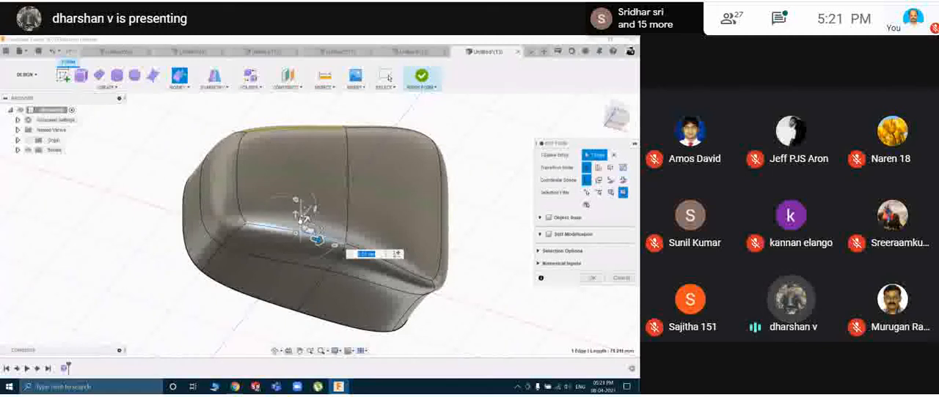
{"action": "left_click_drag", "start_coordinate": [296, 215], "coordinate": [298, 268]}
{"action": "middle_click_drag", "start_coordinate": [474, 255], "coordinate": [400, 230], "text": "shift"}
{"action": "middle_click_drag", "start_coordinate": [285, 261], "coordinate": [352, 253], "text": "shift"}
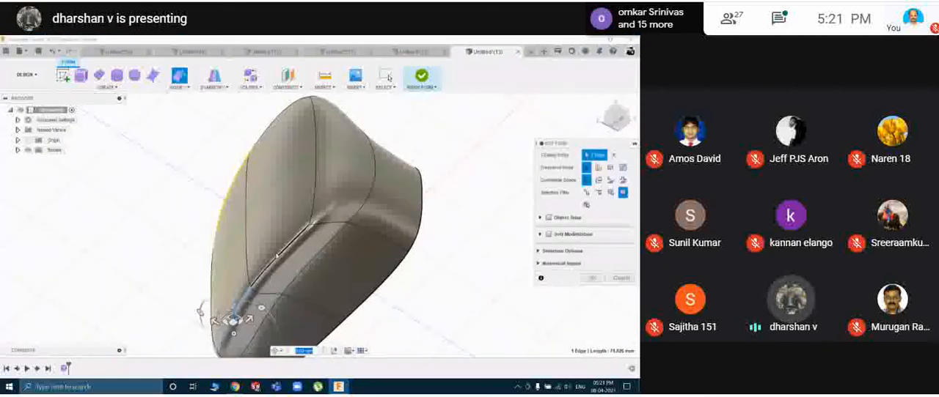
{"action": "middle_click_drag", "start_coordinate": [438, 277], "coordinate": [348, 288], "text": "shift"}
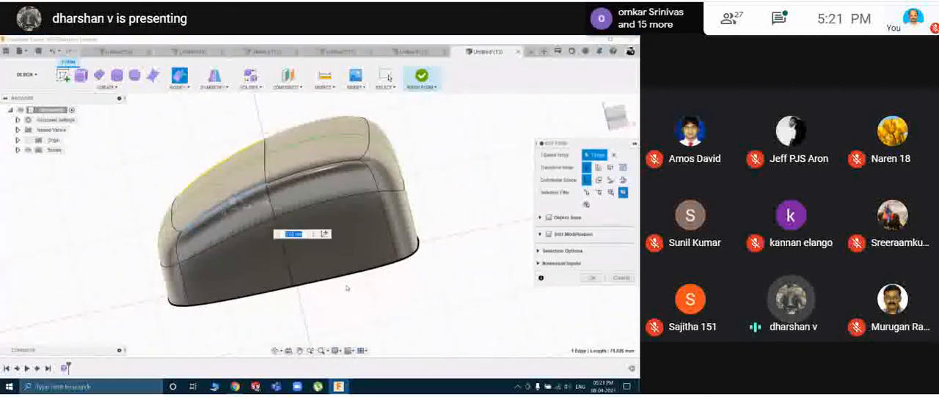
{"action": "middle_click_drag", "start_coordinate": [281, 295], "coordinate": [297, 330], "text": "shift"}
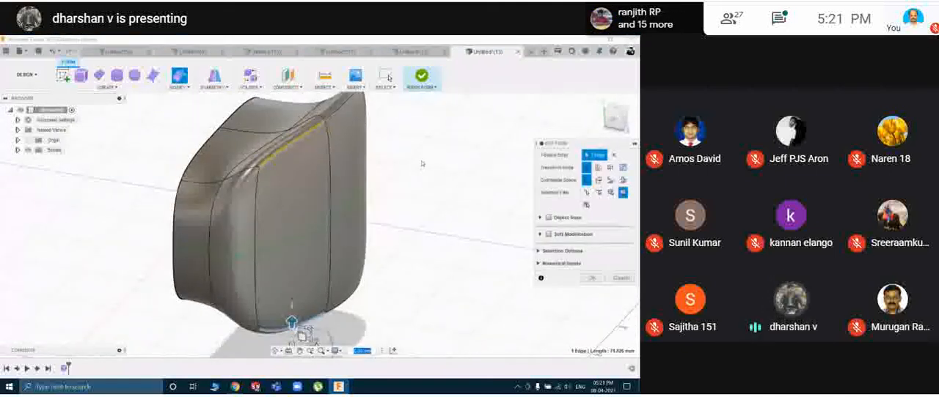
{"action": "middle_click_drag", "start_coordinate": [418, 157], "coordinate": [428, 212]}
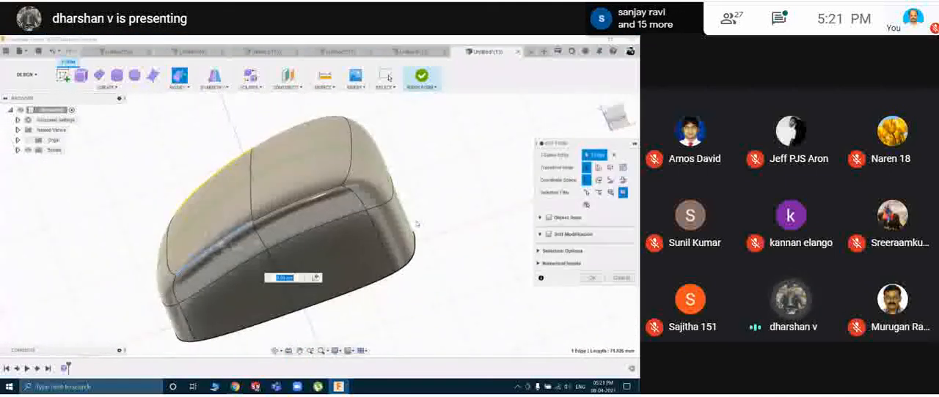
Pull the form's lower end-corner face outward with Edit Form to stretch that end of the body.
{"action": "left_click", "coordinate": [397, 224]}
{"action": "left_click_drag", "start_coordinate": [424, 217], "coordinate": [508, 180]}
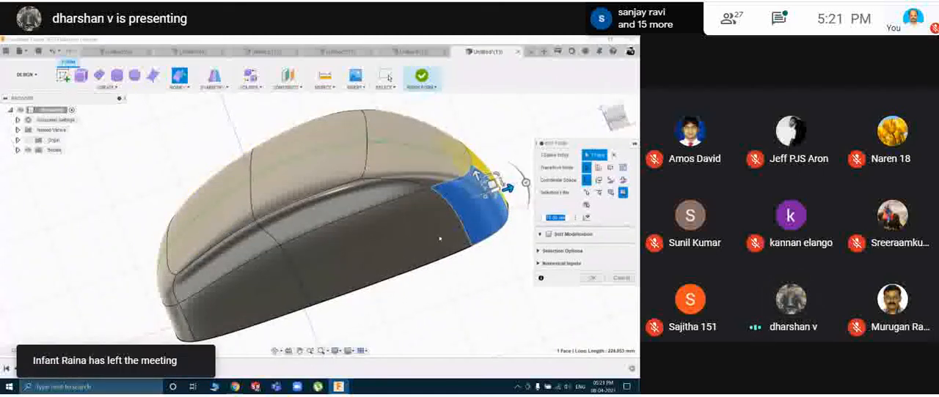
{"action": "middle_click_drag", "start_coordinate": [440, 239], "coordinate": [398, 279], "text": "shift"}
{"action": "middle_click_drag", "start_coordinate": [450, 227], "coordinate": [438, 234], "text": "shift"}
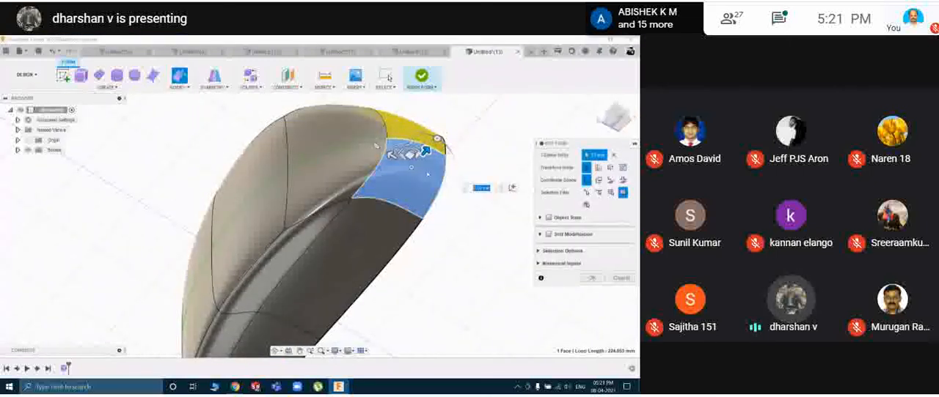
{"action": "left_click_drag", "start_coordinate": [425, 151], "coordinate": [444, 131]}
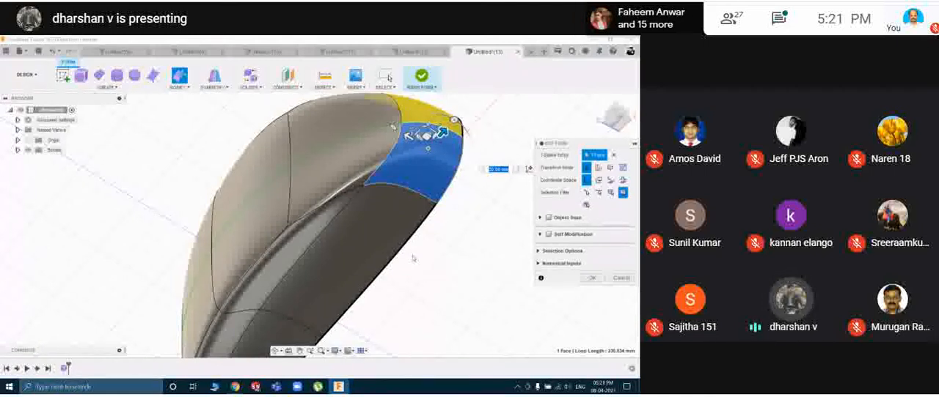
{"action": "middle_click_drag", "start_coordinate": [364, 281], "coordinate": [288, 211], "text": "shift"}
{"action": "middle_click_drag", "start_coordinate": [388, 249], "coordinate": [464, 226], "text": "shift"}
Open the Alien SpaceShip design from the project files and examine it from another side.
{"action": "left_click", "coordinate": [7, 51]}
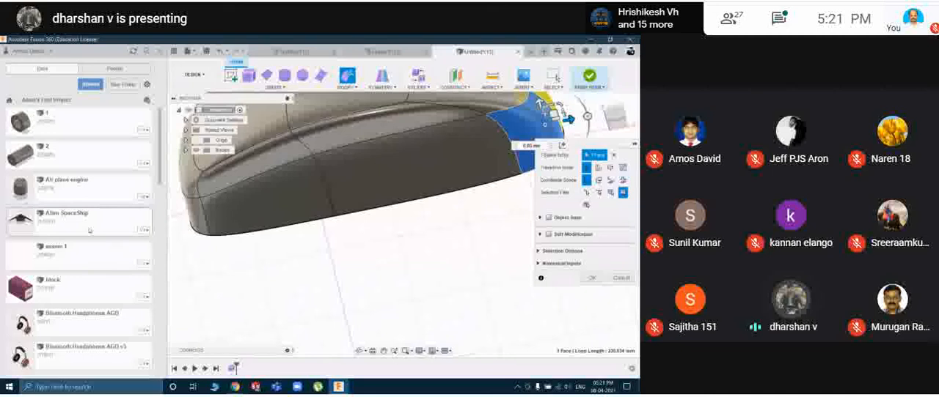
{"action": "double_click", "coordinate": [90, 231]}
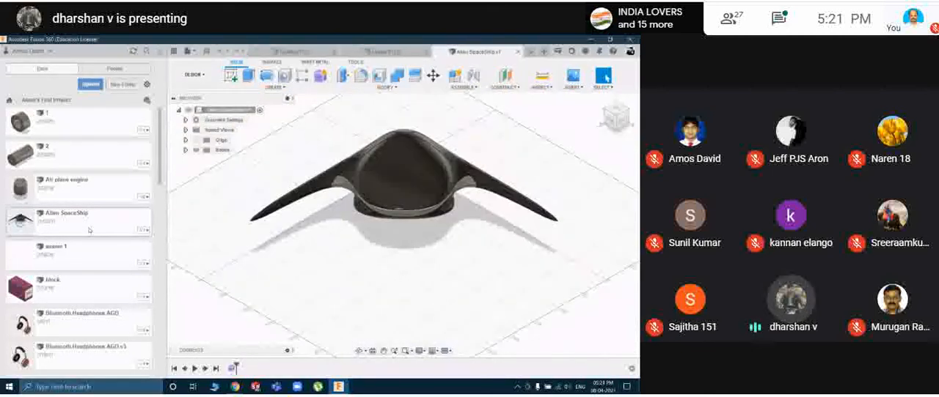
{"action": "middle_click_drag", "start_coordinate": [338, 268], "coordinate": [386, 263], "text": "shift"}
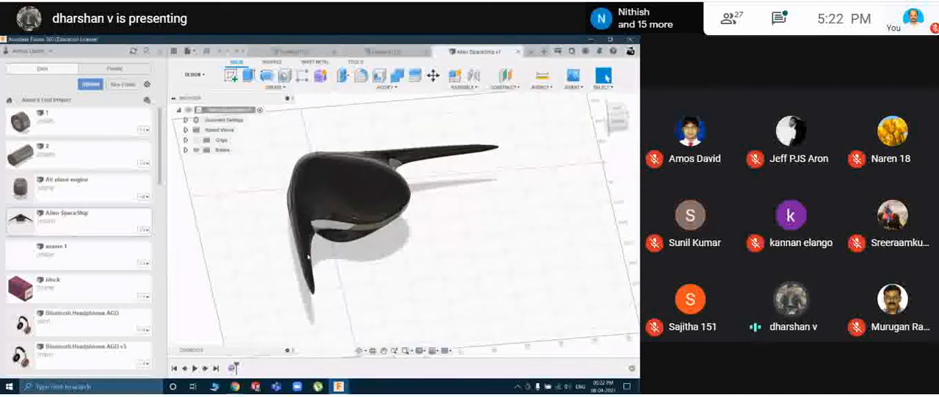
Open the Bluetooth Headphones AGO v3 design and examine the headband and ear cup up close.
{"action": "scroll", "coordinate": [89, 254], "scroll_direction": "down", "scroll_amount": 3}
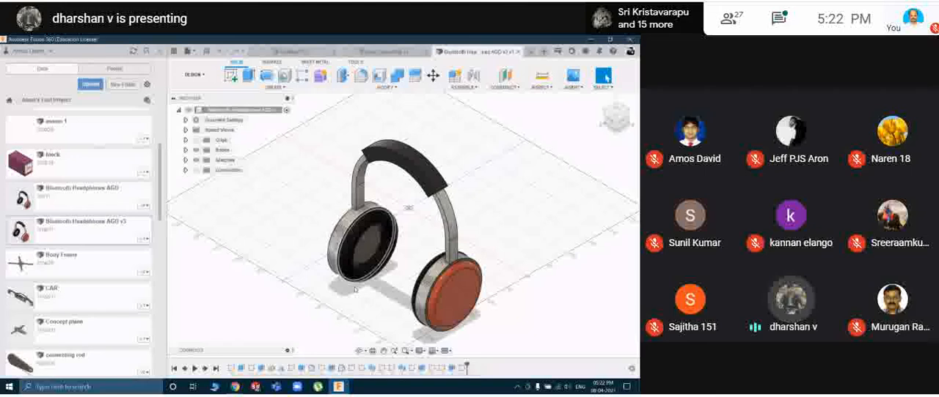
{"action": "middle_click_drag", "start_coordinate": [350, 291], "coordinate": [386, 289], "text": "shift"}
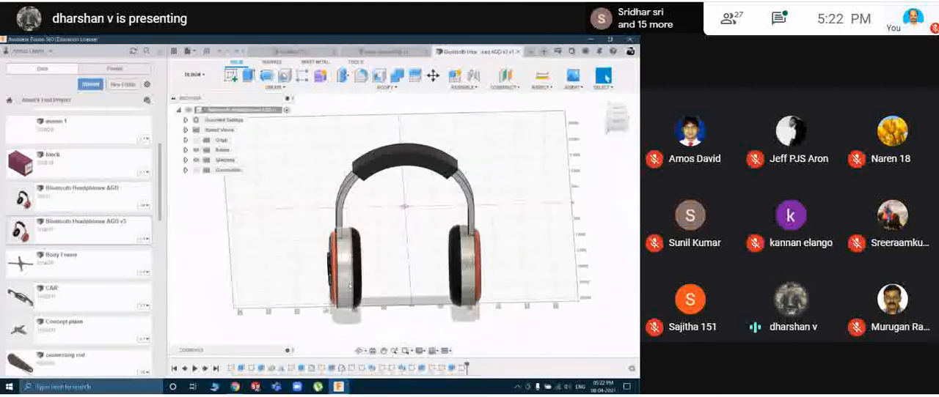
{"action": "scroll", "coordinate": [350, 286], "scroll_direction": "up", "scroll_amount": 5}
{"action": "scroll", "coordinate": [349, 286], "scroll_direction": "up", "scroll_amount": 1}
{"action": "middle_click_drag", "start_coordinate": [507, 256], "coordinate": [476, 250], "text": "shift"}
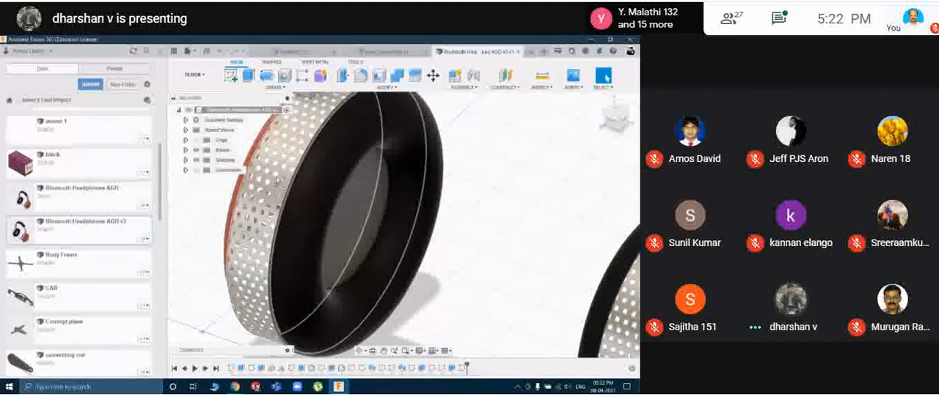
Examine the ear cup's perforated band, black cushion and surface texture in close-up.
{"action": "left_click", "coordinate": [278, 183]}
{"action": "left_click", "coordinate": [454, 221]}
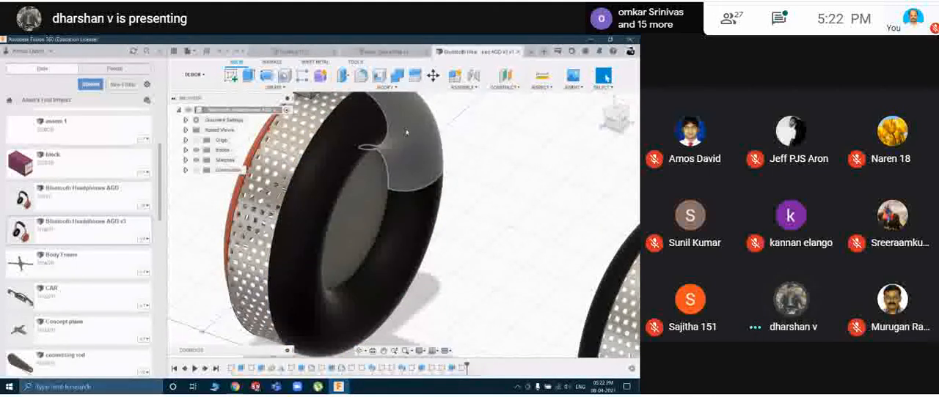
{"action": "scroll", "coordinate": [504, 209], "scroll_direction": "up", "scroll_amount": 2}
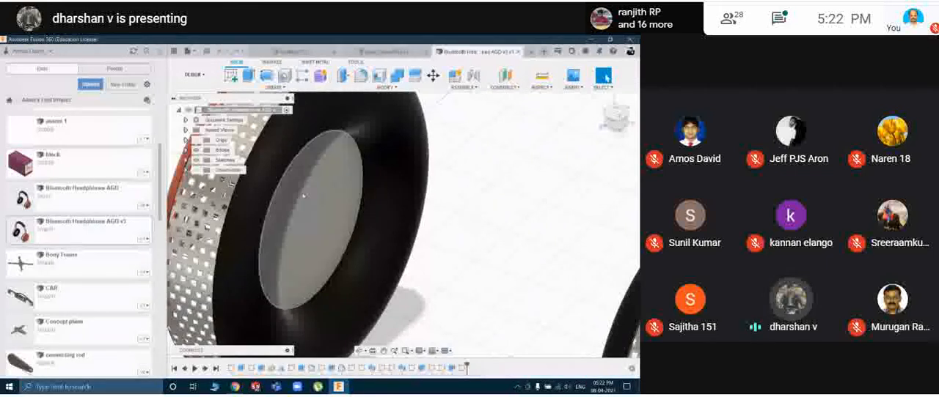
{"action": "middle_click_drag", "start_coordinate": [440, 208], "coordinate": [524, 235]}
{"action": "scroll", "coordinate": [369, 181], "scroll_direction": "up", "scroll_amount": 5}
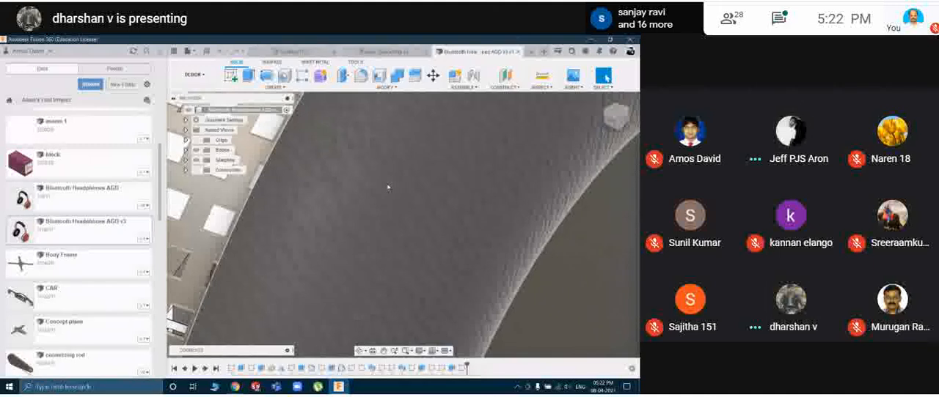
{"action": "scroll", "coordinate": [388, 189], "scroll_direction": "down", "scroll_amount": 3}
{"action": "scroll", "coordinate": [388, 191], "scroll_direction": "down", "scroll_amount": 5}
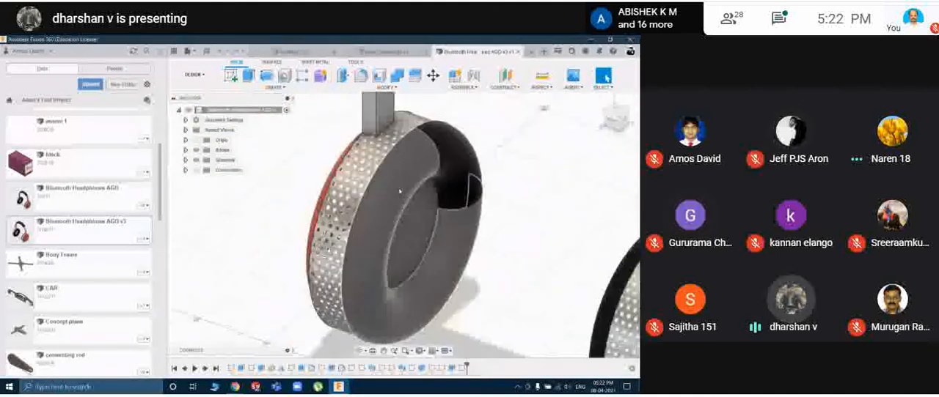
Examine the raised lettering on the red outer ear-cup cover and the complete headphones from several sides.
{"action": "middle_click_drag", "start_coordinate": [504, 245], "coordinate": [544, 243], "text": "shift"}
{"action": "scroll", "coordinate": [485, 237], "scroll_direction": "down", "scroll_amount": 5}
{"action": "scroll", "coordinate": [461, 240], "scroll_direction": "up", "scroll_amount": 5}
{"action": "scroll", "coordinate": [460, 239], "scroll_direction": "up", "scroll_amount": 4}
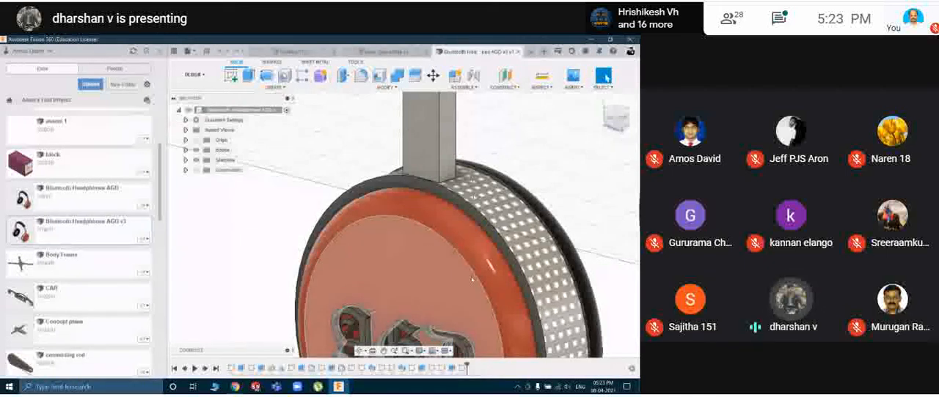
{"action": "scroll", "coordinate": [302, 233], "scroll_direction": "up", "scroll_amount": 3}
{"action": "scroll", "coordinate": [285, 236], "scroll_direction": "down", "scroll_amount": 6}
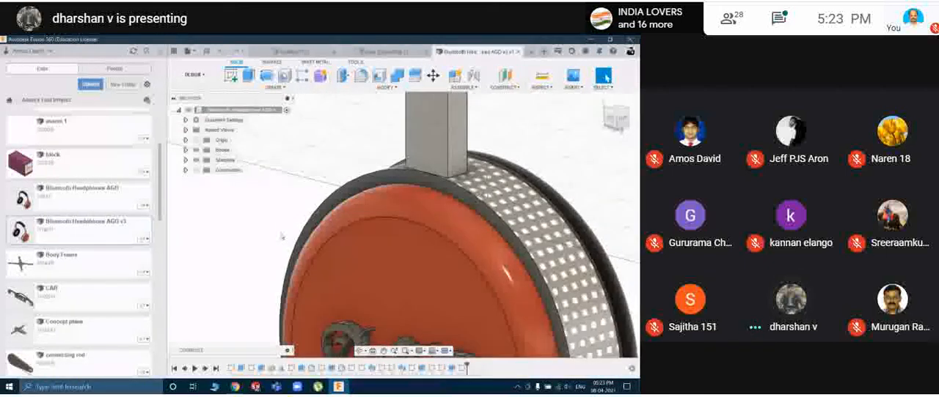
{"action": "middle_click_drag", "start_coordinate": [283, 236], "coordinate": [369, 239], "text": "shift"}
{"action": "scroll", "coordinate": [453, 241], "scroll_direction": "down", "scroll_amount": 5}
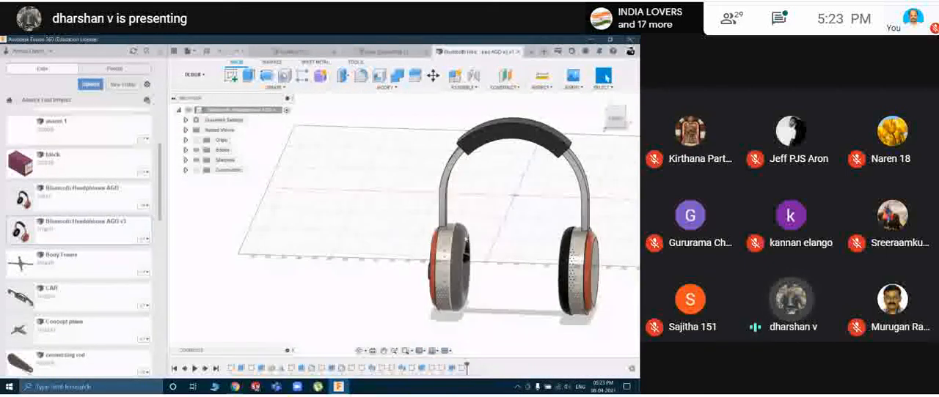
{"action": "middle_click_drag", "start_coordinate": [504, 237], "coordinate": [477, 236], "text": "shift"}
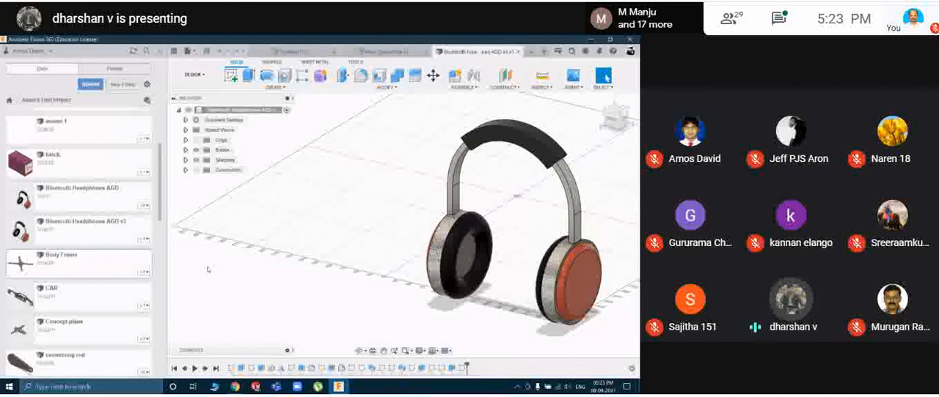
Open the Egg Beater design from the project files and examine its wire loops and handle.
{"action": "scroll", "coordinate": [86, 203], "scroll_direction": "down", "scroll_amount": 5}
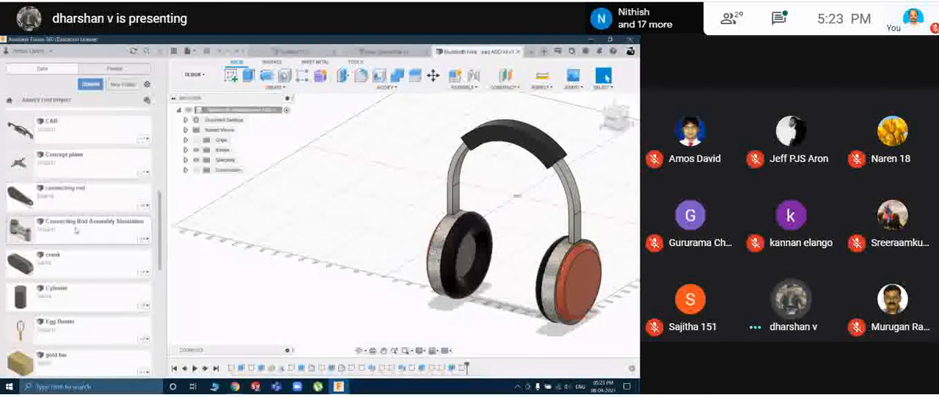
{"action": "scroll", "coordinate": [76, 253], "scroll_direction": "down", "scroll_amount": 4}
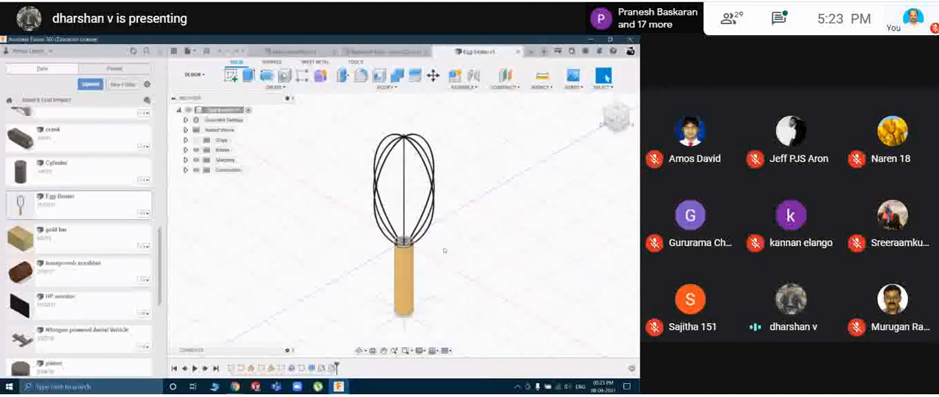
{"action": "middle_click_drag", "start_coordinate": [526, 231], "coordinate": [309, 227], "text": "shift"}
{"action": "middle_click_drag", "start_coordinate": [511, 224], "coordinate": [438, 231], "text": "shift"}
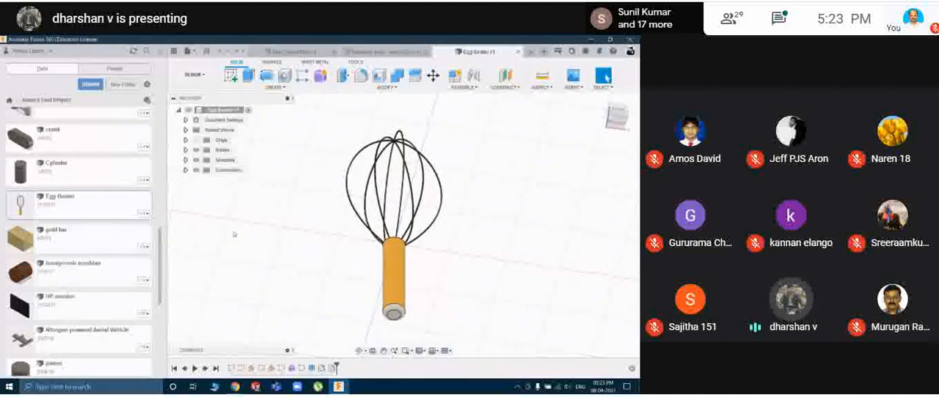
Open the Soap Box design from the project files and examine its curved body and slots.
{"action": "scroll", "coordinate": [81, 235], "scroll_direction": "down", "scroll_amount": 3}
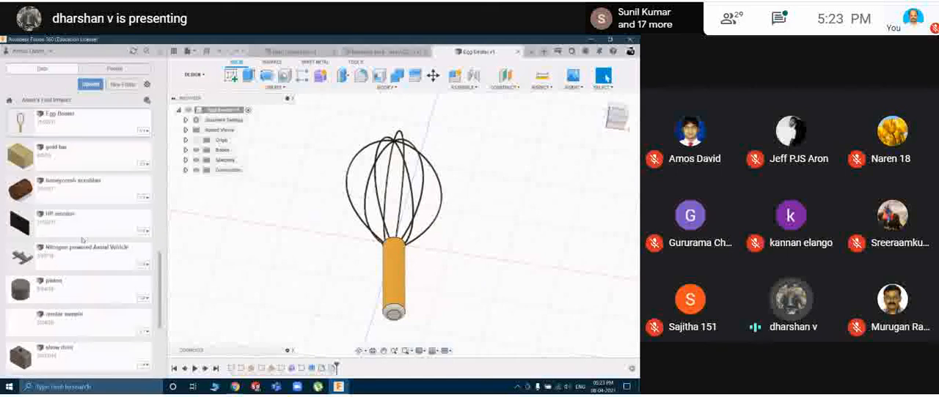
{"action": "scroll", "coordinate": [80, 232], "scroll_direction": "down", "scroll_amount": 5}
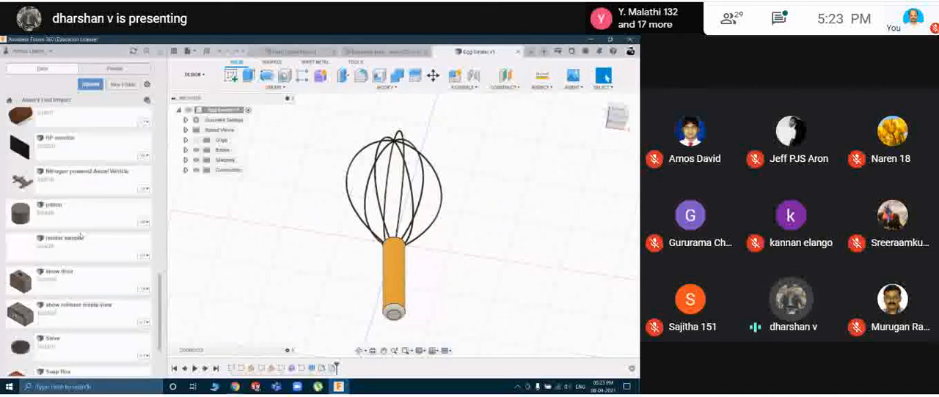
{"action": "double_click", "coordinate": [67, 293]}
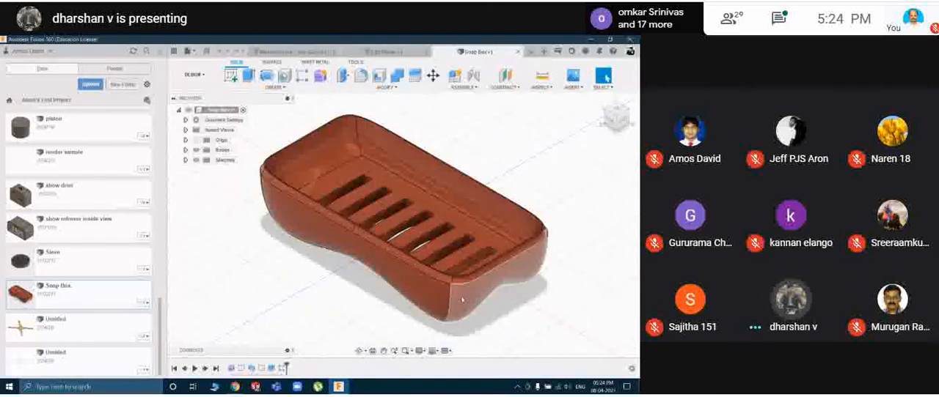
{"action": "middle_click_drag", "start_coordinate": [506, 302], "coordinate": [418, 277], "text": "shift"}
{"action": "middle_click_drag", "start_coordinate": [491, 286], "coordinate": [550, 293], "text": "shift"}
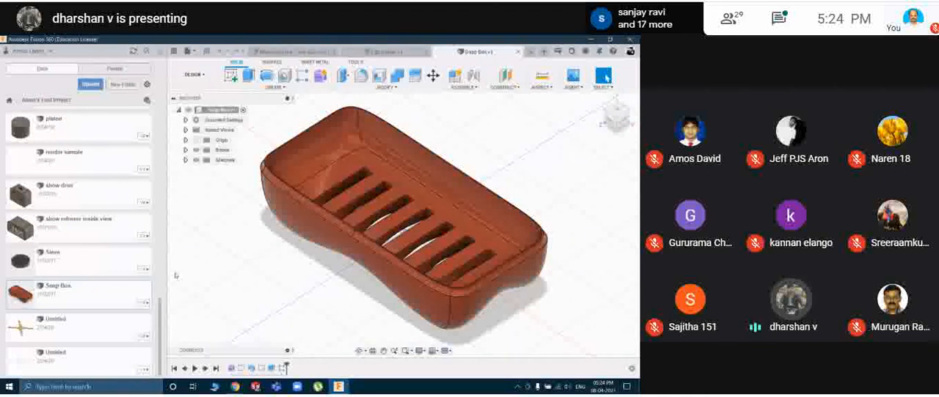
Return to the start of the project file list and hide it to enlarge the Soap Box view.
{"action": "scroll", "coordinate": [124, 287], "scroll_direction": "up", "scroll_amount": 3}
{"action": "scroll", "coordinate": [84, 260], "scroll_direction": "up", "scroll_amount": 10}
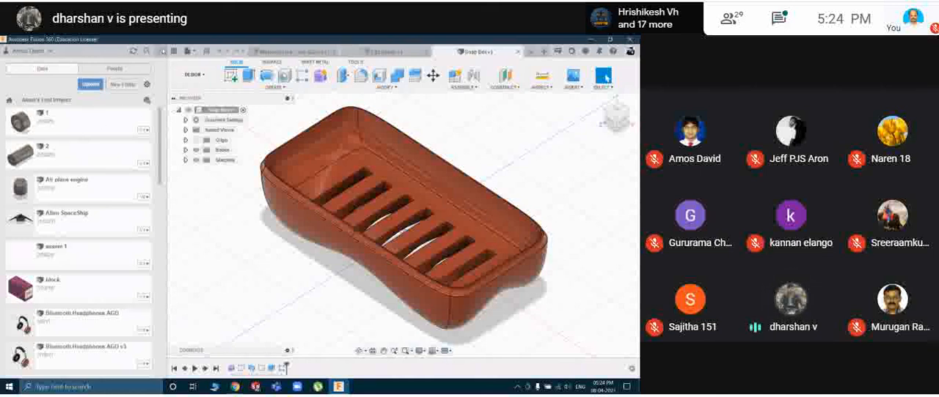
{"action": "left_click", "coordinate": [163, 51]}
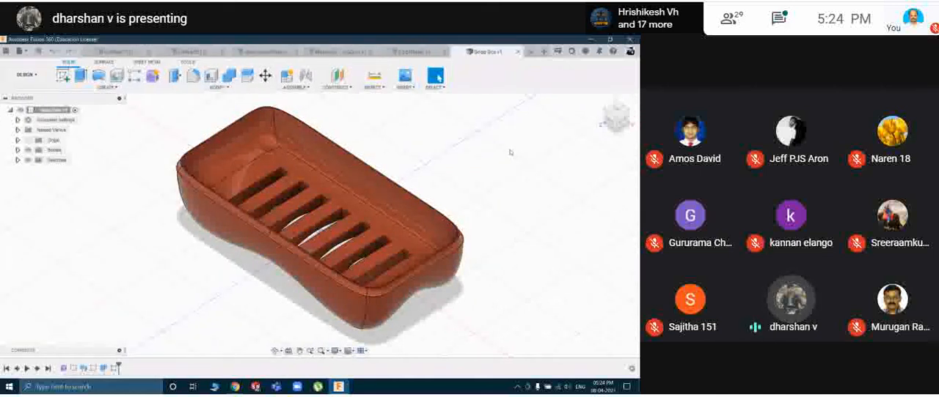